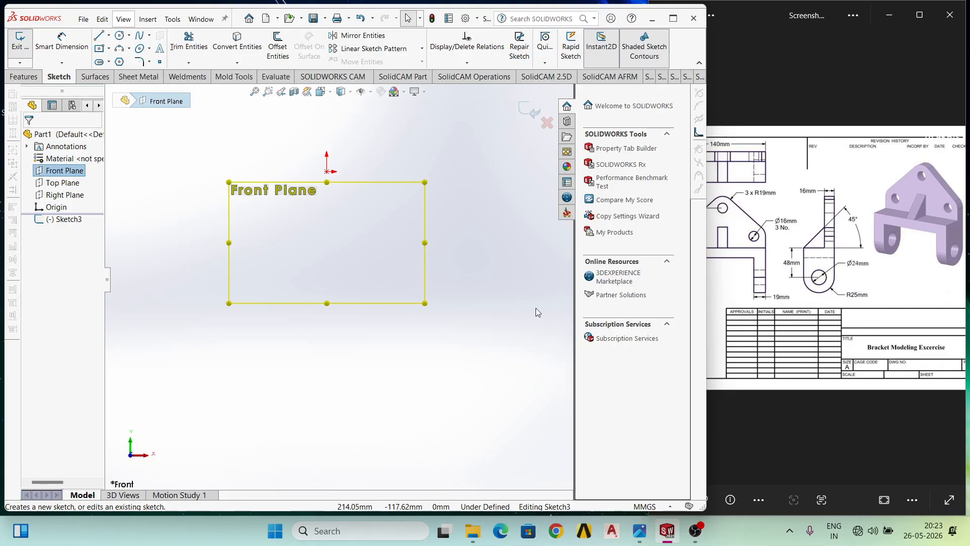
# Sketch a circle centred on the origin and set its diameter to 50 mm.
pyautogui.click(120, 35)
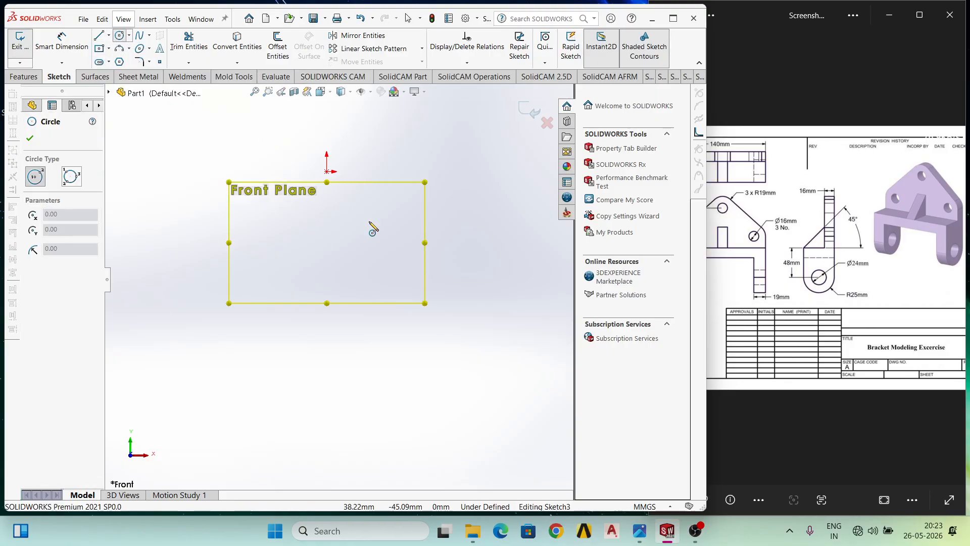
pyautogui.click(327, 171)
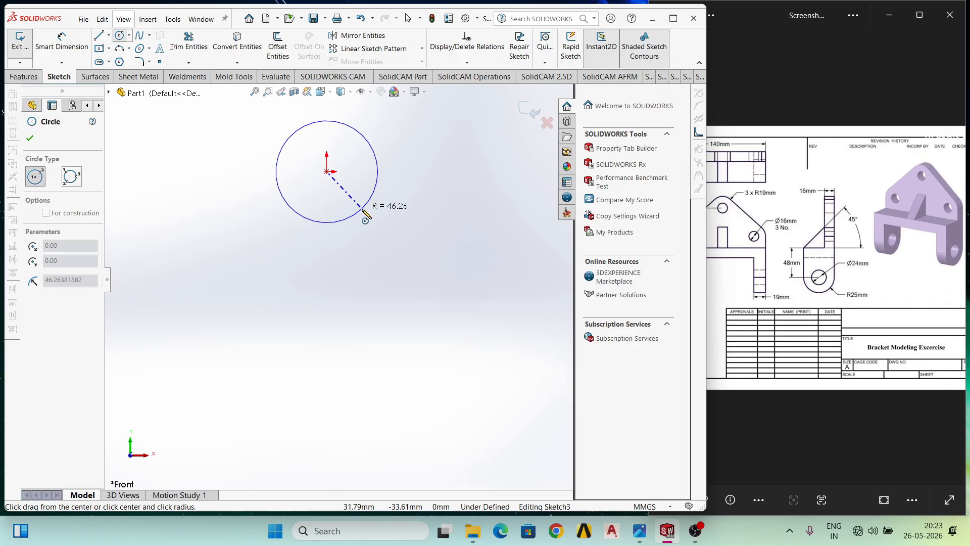
pyautogui.click(362, 209)
pyautogui.scroll(4, 359, 256)
pyautogui.scroll(-3, 348, 207)
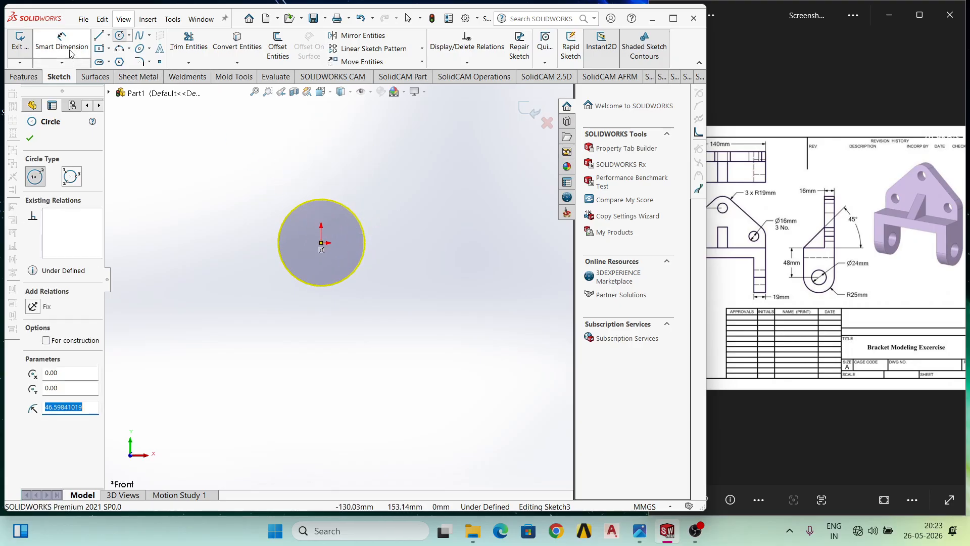
pyautogui.press('Escape')
pyautogui.click(364, 264)
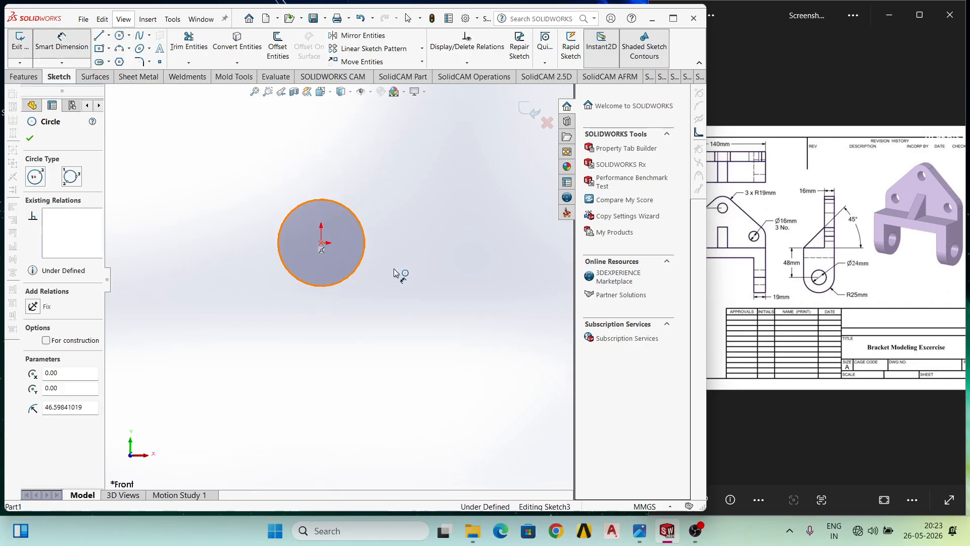
pyautogui.click(426, 284)
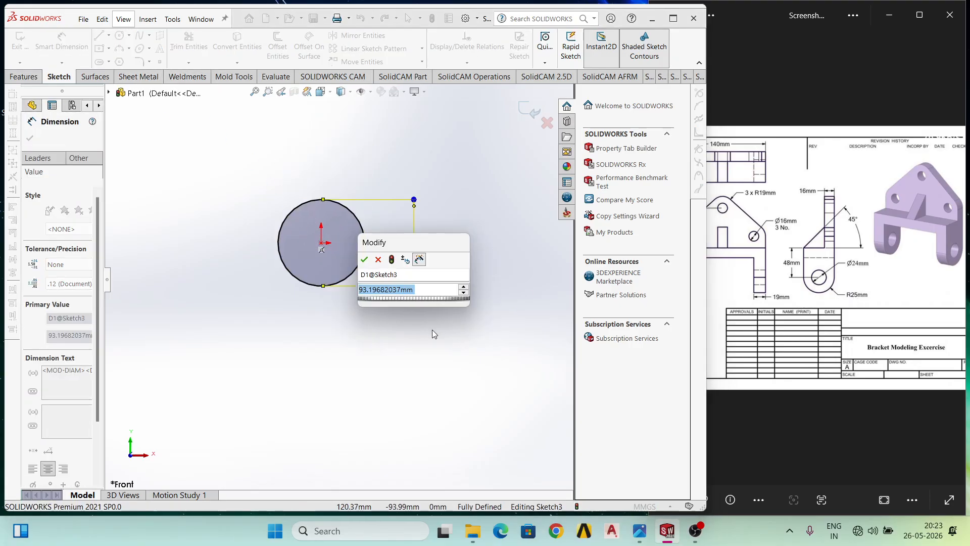
pyautogui.write('50')
pyautogui.press('Return')
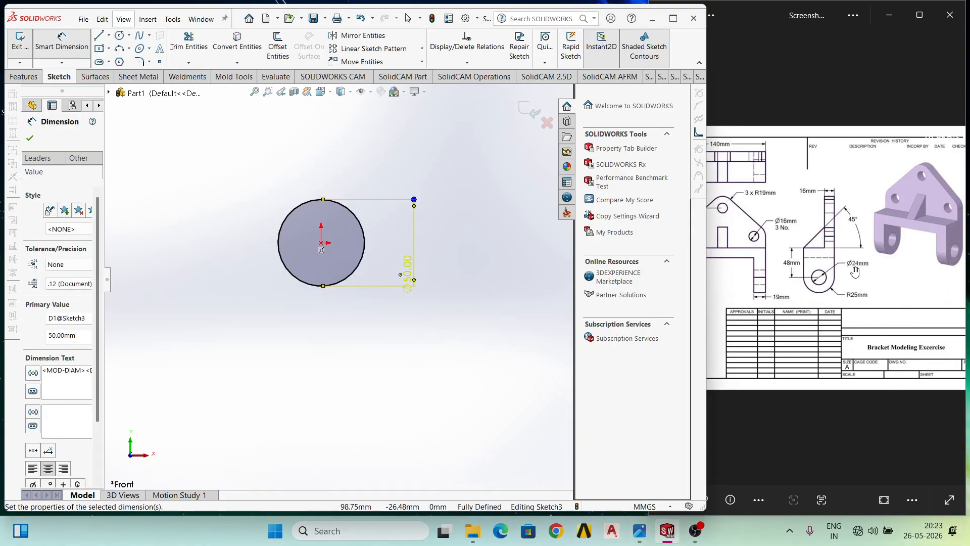
# Sketch a concentric inner circle at the origin and set its diameter to 24 mm.
pyautogui.click(124, 40)
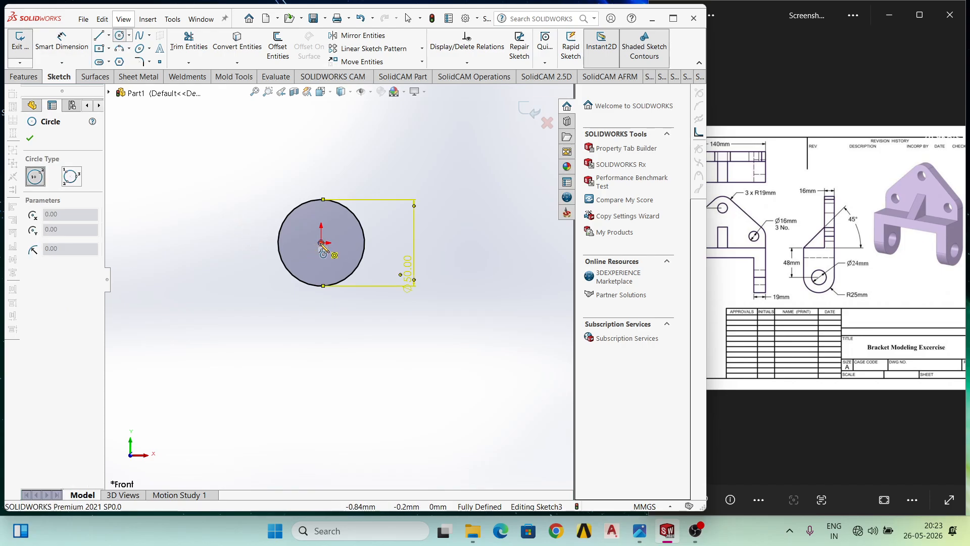
pyautogui.click(321, 243)
pyautogui.click(329, 243)
pyautogui.click(77, 50)
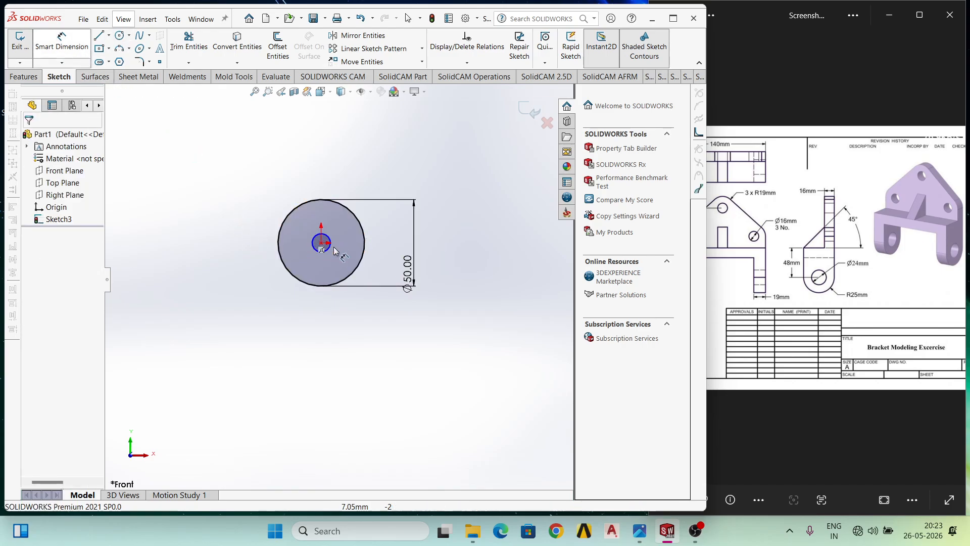
pyautogui.click(331, 253)
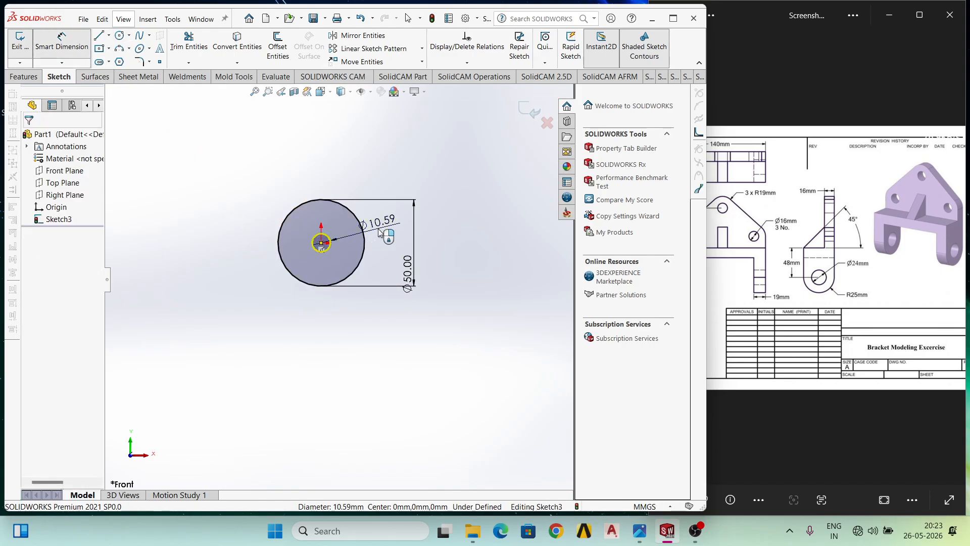
pyautogui.click(380, 232)
pyautogui.write('24')
pyautogui.press('Return')
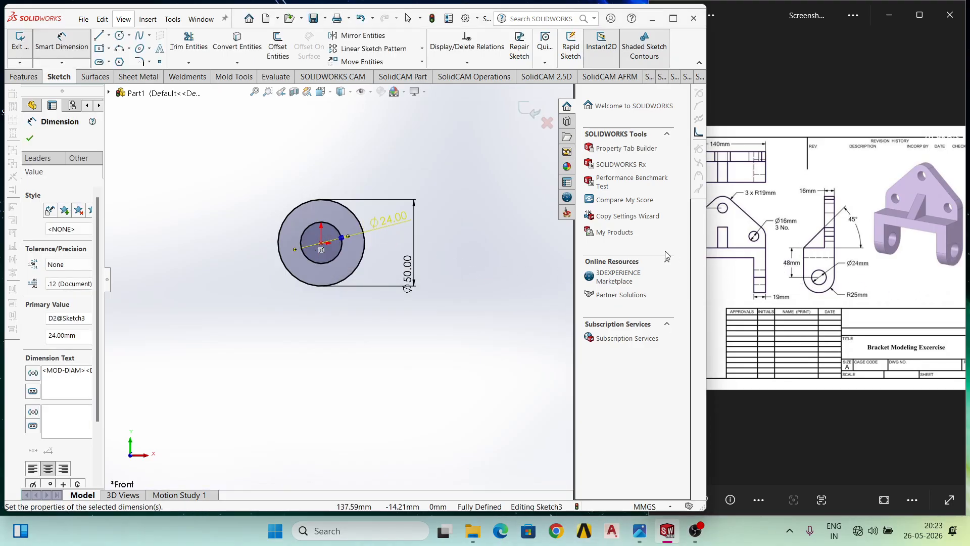
# Draw vertical lines about 51 mm up from both side points of the large circle, joined by a horizontal line across their upper ends.
pyautogui.click(99, 35)
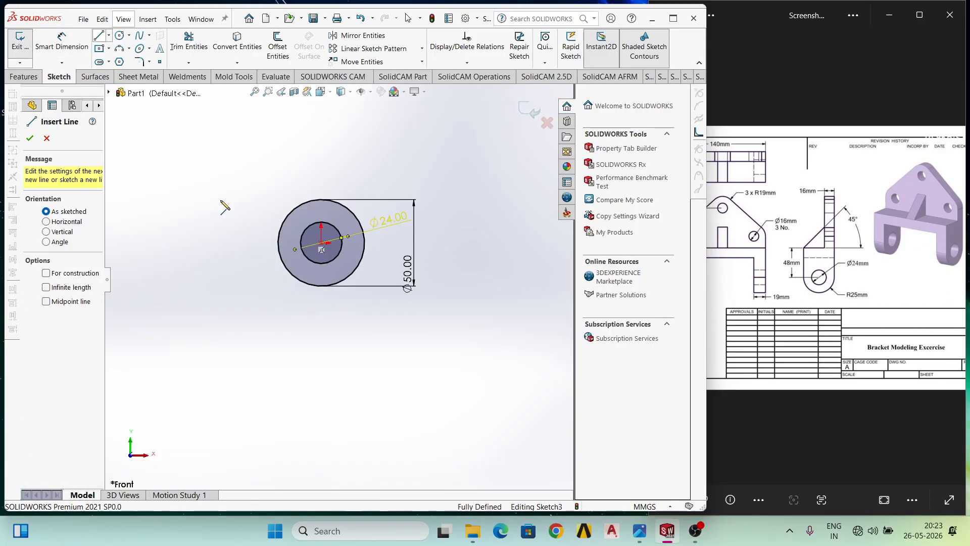
pyautogui.click(278, 242)
pyautogui.click(278, 154)
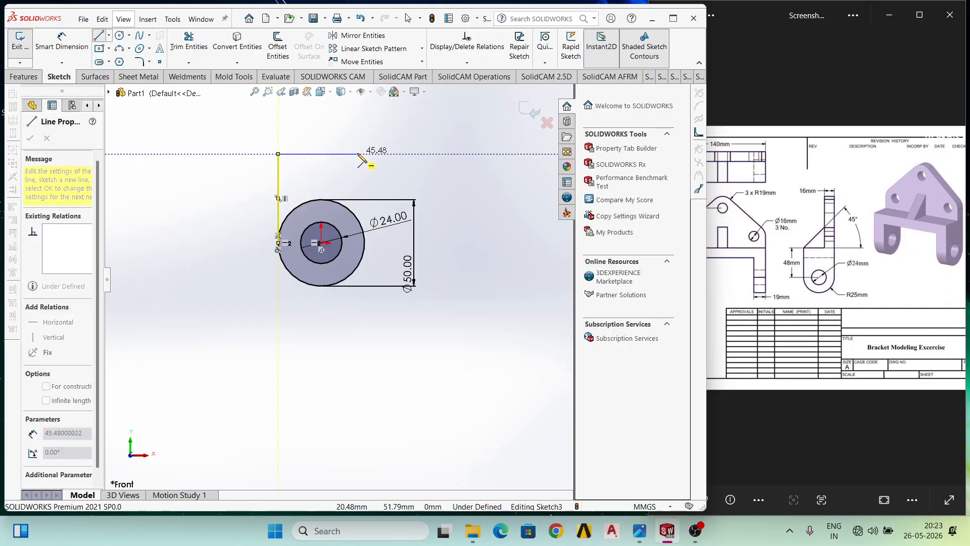
pyautogui.click(365, 153)
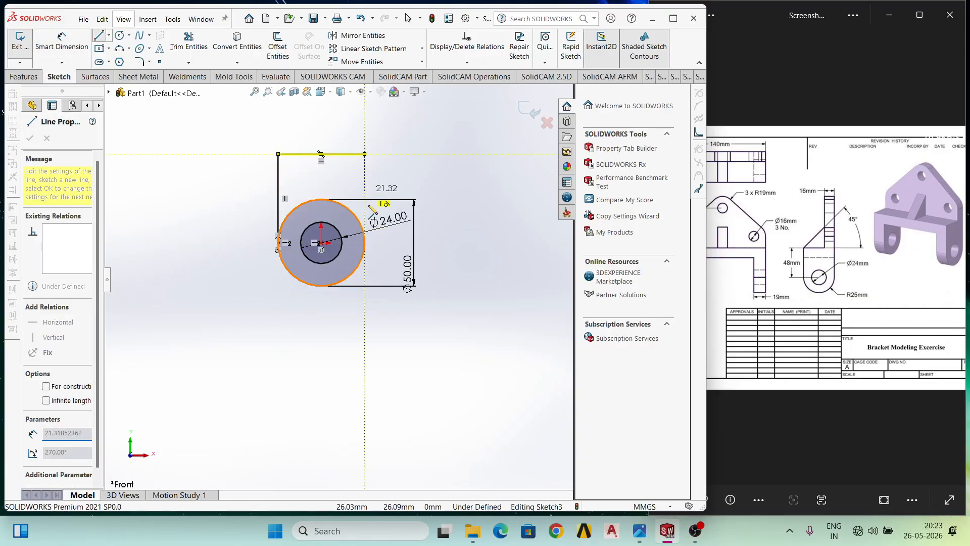
pyautogui.click(368, 245)
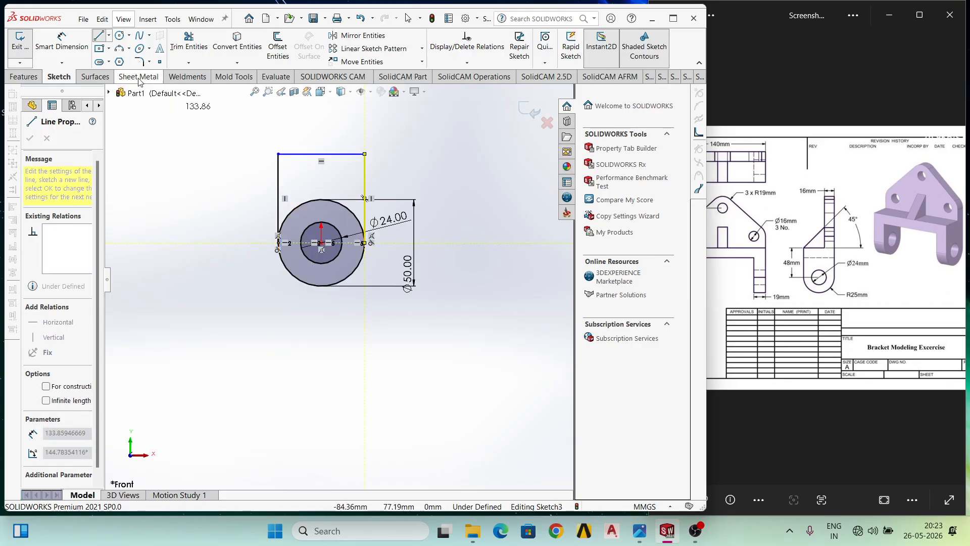
# Set the distance from the upper horizontal line to the circle centre to 48 mm.
pyautogui.click(62, 40)
pyautogui.click(302, 157)
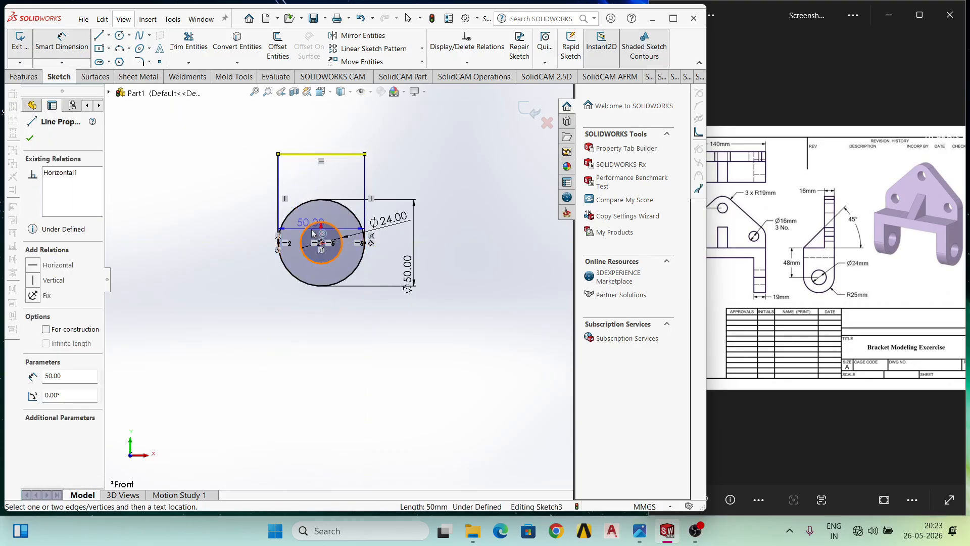
pyautogui.click(320, 242)
pyautogui.click(237, 216)
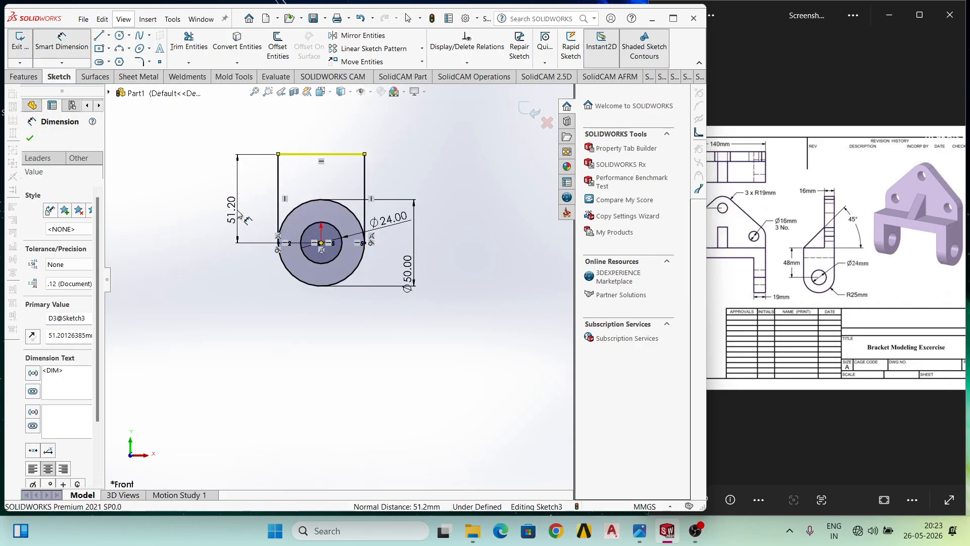
pyautogui.write('48')
pyautogui.press('Return')
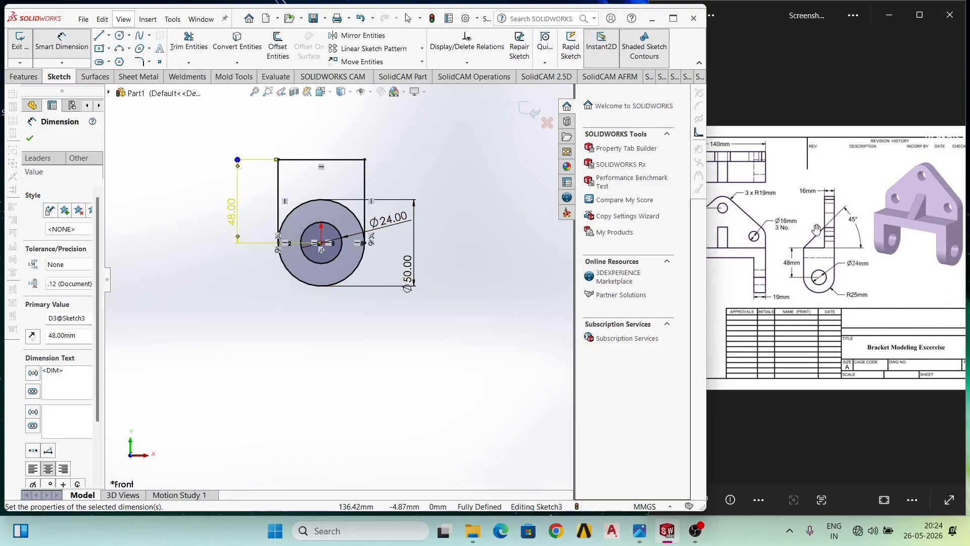
# Draw a line about 53 mm long sloping up from the rectangle's upper-left corner, then a vertical line down to the horizontal edge.
pyautogui.scroll(2, 425, 296)
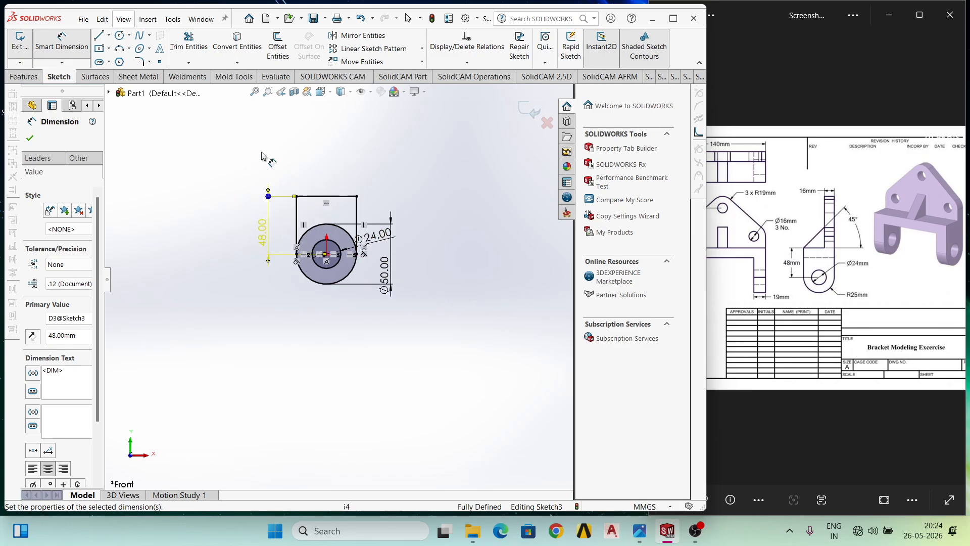
pyautogui.click(99, 36)
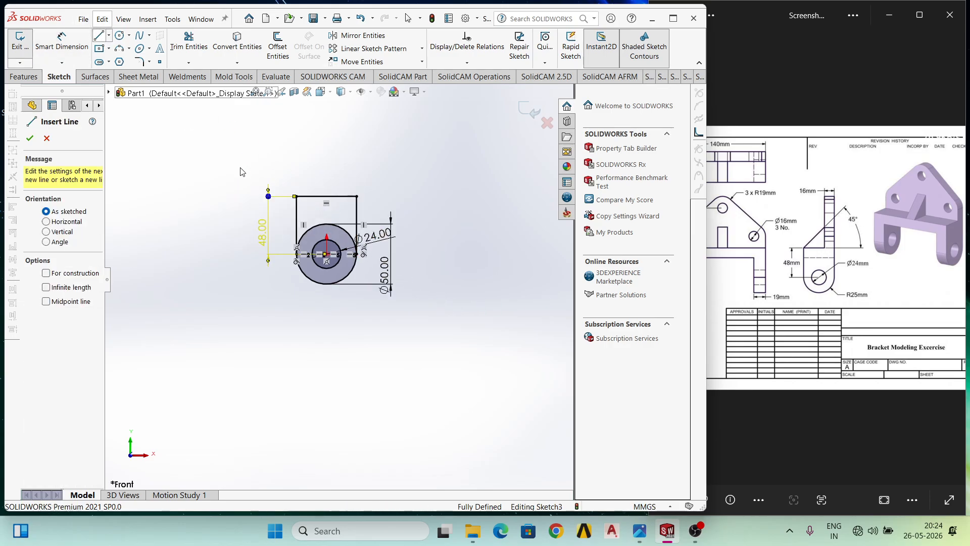
pyautogui.click(296, 196)
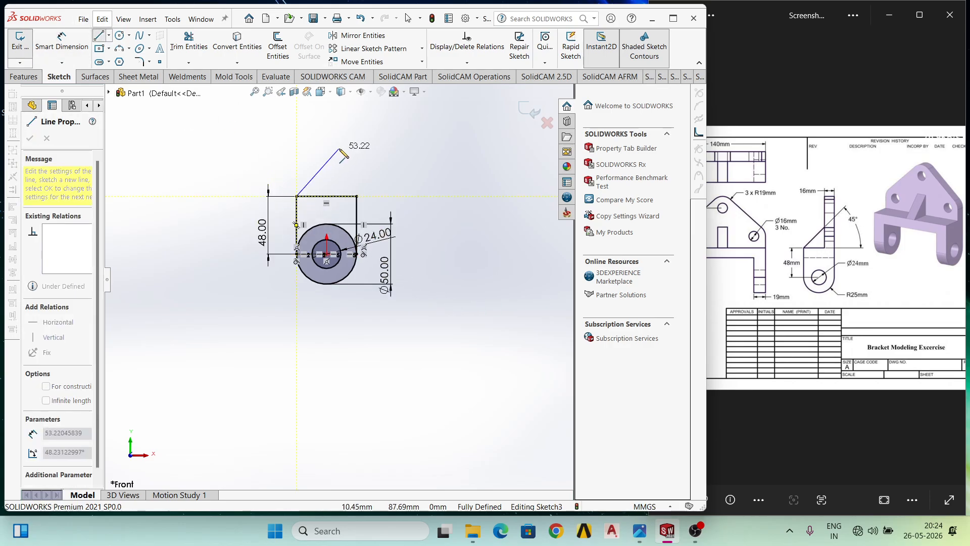
pyautogui.click(339, 148)
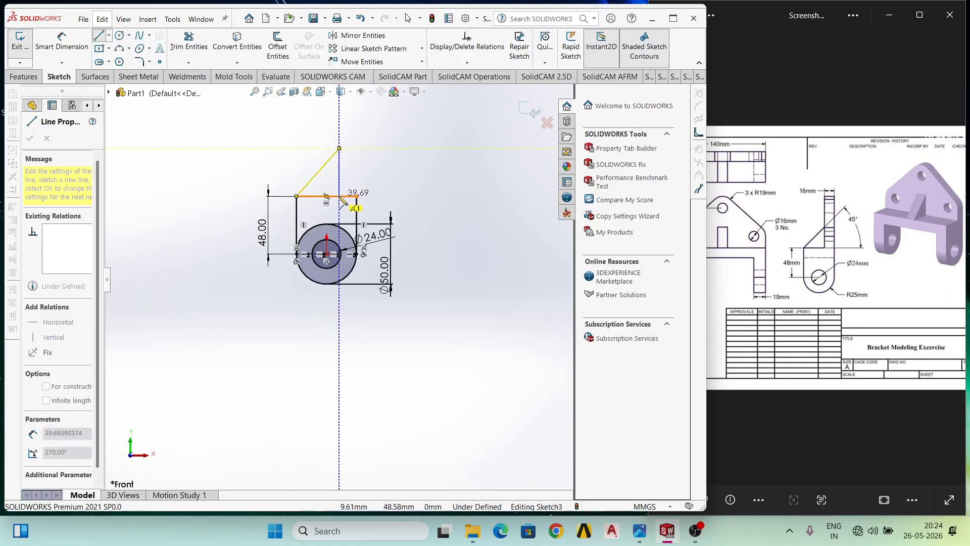
pyautogui.click(339, 197)
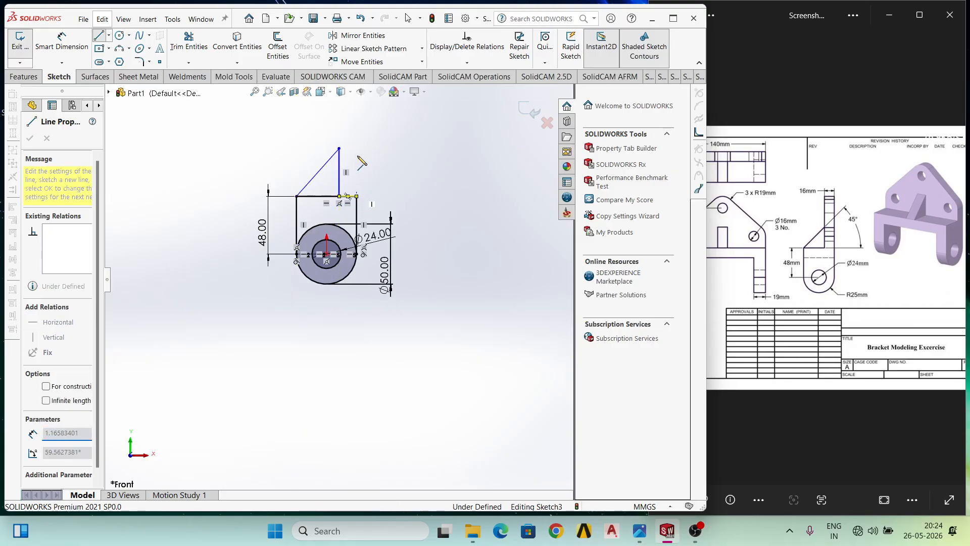
# Sketch a narrow upright strip above the right corner, its inner side running about 43 mm down to the sloped line's upper end.
pyautogui.scroll(-2, 354, 202)
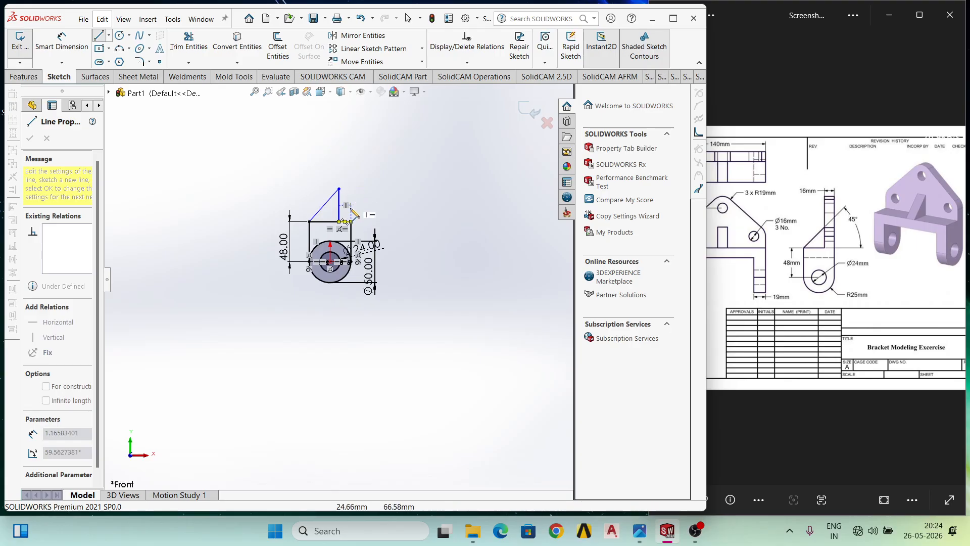
pyautogui.click(351, 151)
pyautogui.click(339, 152)
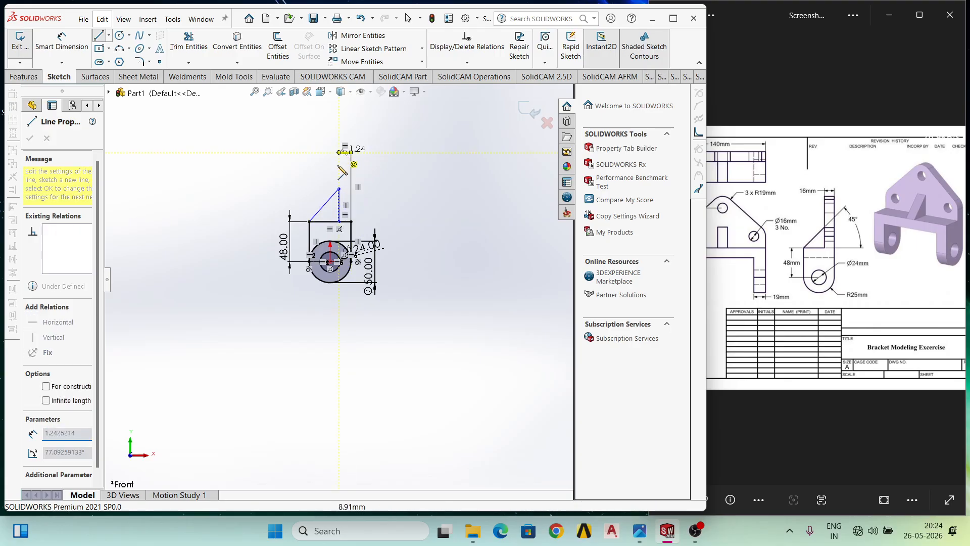
pyautogui.click(338, 190)
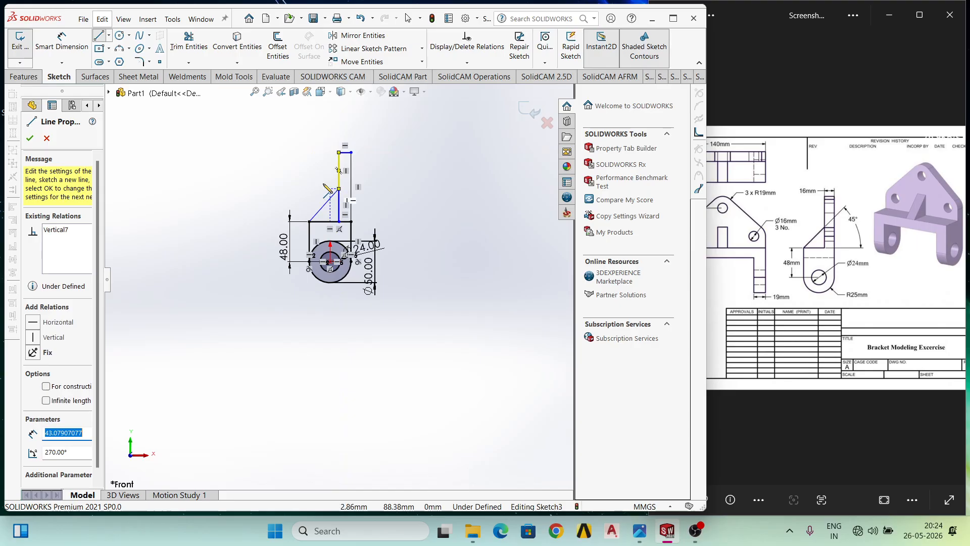
pyautogui.press('Escape')
# Set the angle between the sloped line and the horizontal line to 45 degrees.
pyautogui.scroll(-2, 306, 191)
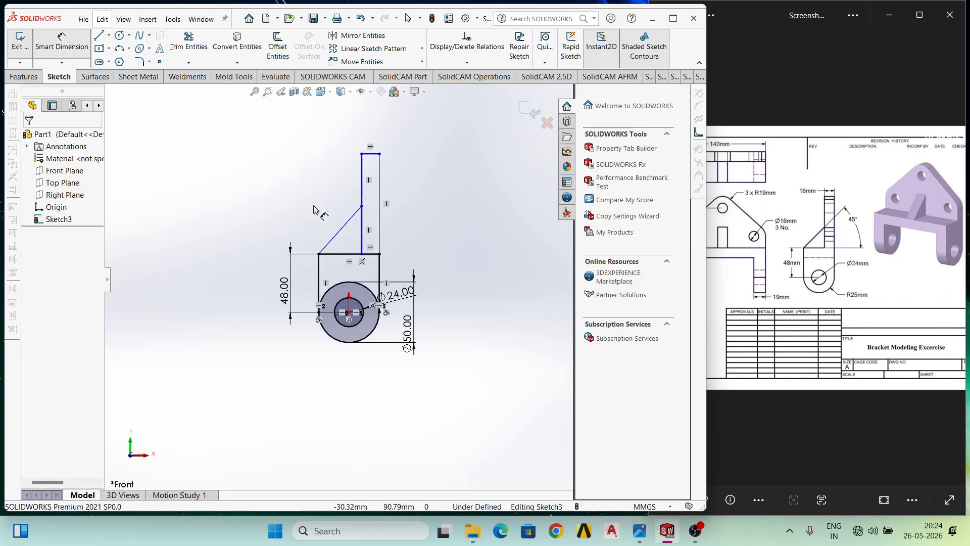
pyautogui.click(337, 234)
pyautogui.click(346, 254)
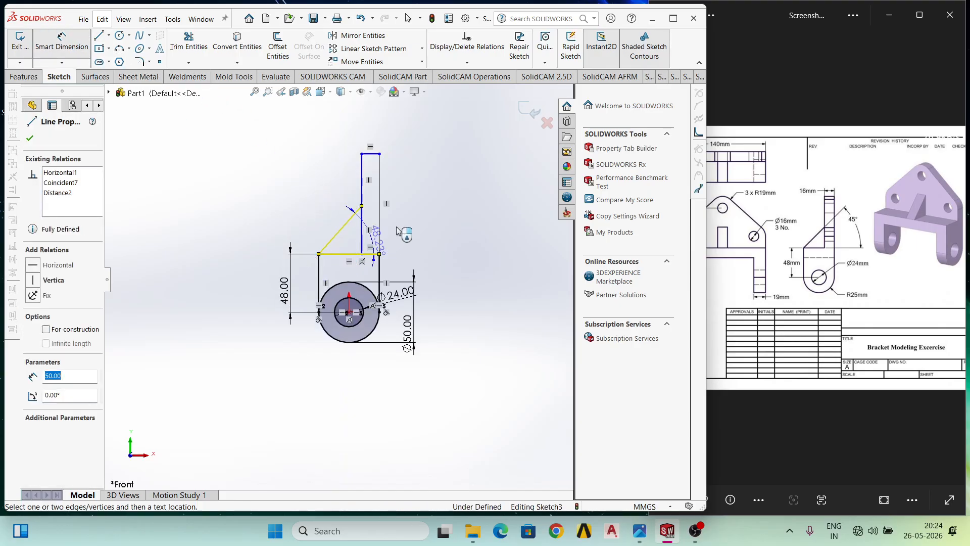
pyautogui.click(416, 226)
pyautogui.click(416, 226)
pyautogui.write('45')
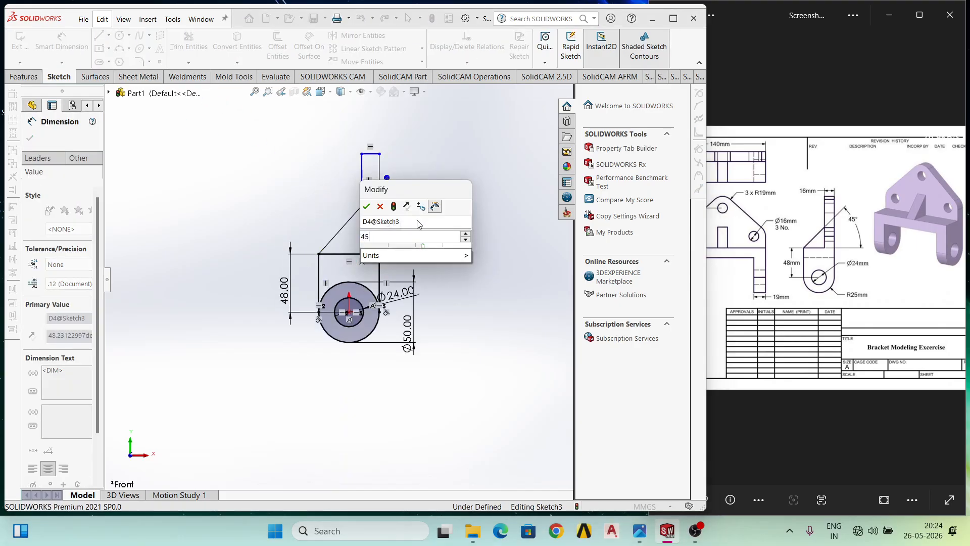
pyautogui.press('Return')
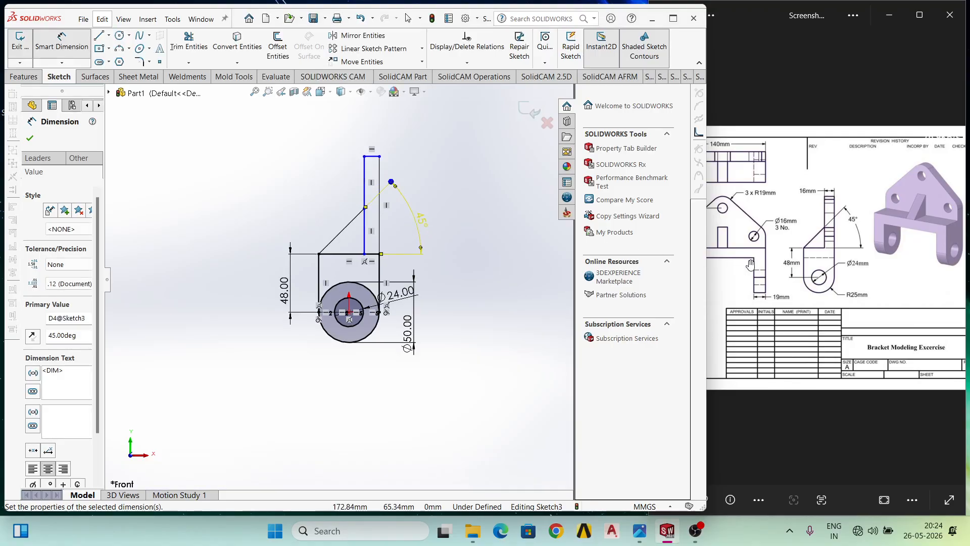
# Set the width of the upright strip's upper edge to 16 mm.
pyautogui.click(373, 156)
pyautogui.click(373, 129)
pyautogui.write('16')
pyautogui.press('Return')
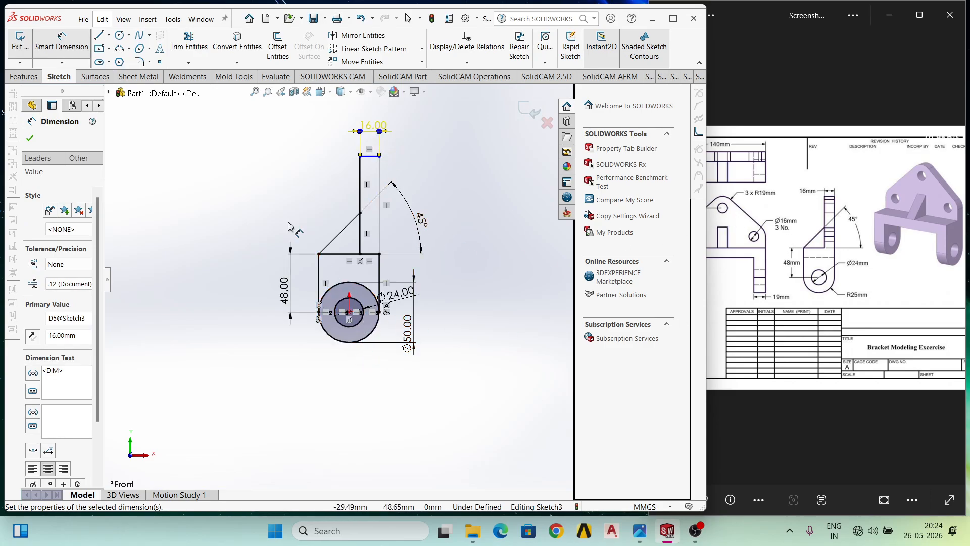
# Trim the large circle's upper arc and the interior horizontal and vertical lines, leaving a single outer profile around the hole.
pyautogui.click(189, 42)
pyautogui.scroll(2, 335, 258)
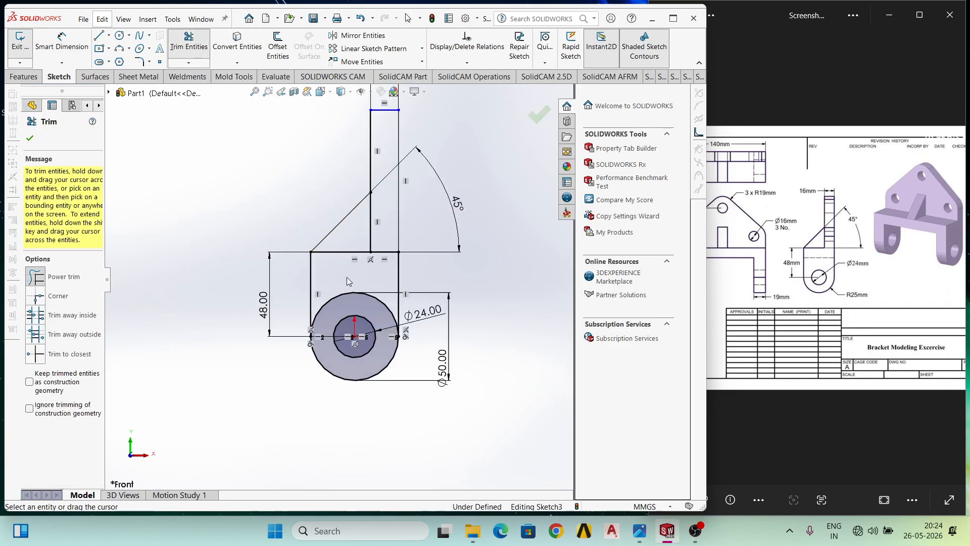
pyautogui.moveTo(348, 302)
pyautogui.mouseDown()
pyautogui.moveTo(355, 265)
pyautogui.moveTo(382, 259)
pyautogui.moveTo(367, 283)
pyautogui.moveTo(372, 294)
pyautogui.mouseUp()
pyautogui.scroll(4, 372, 303)
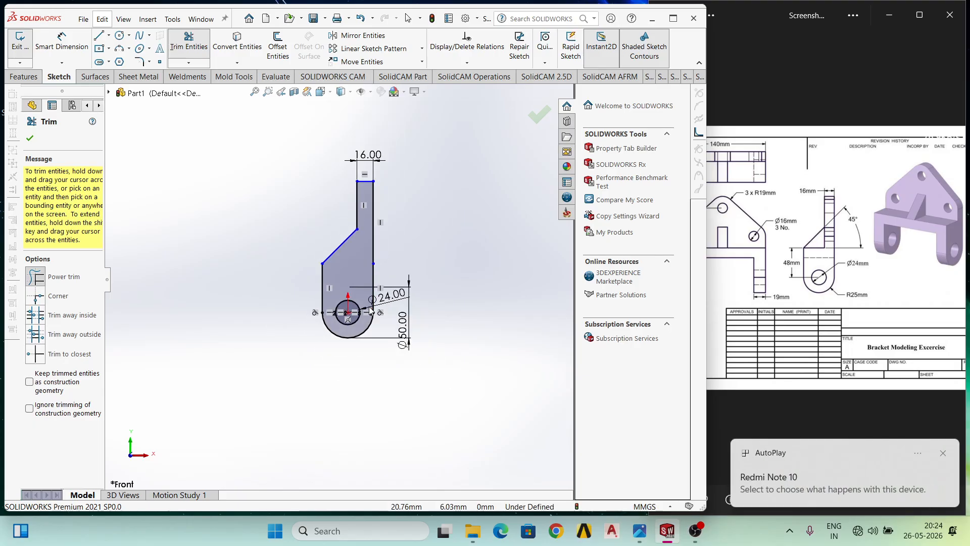
# Dimension the vertical distance from the hole's centre to the sloped line's lower end as 48 mm.
pyautogui.scroll(-3, 318, 309)
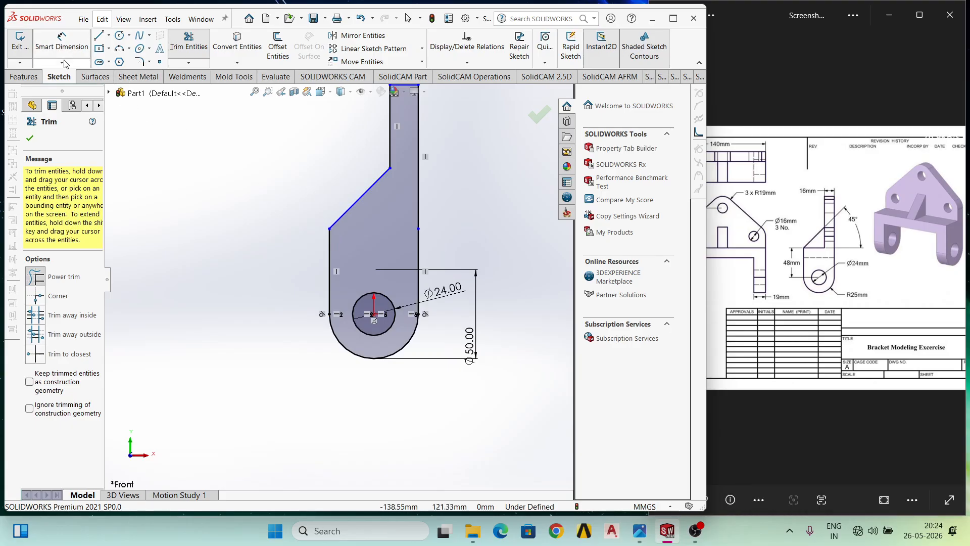
pyautogui.click(59, 45)
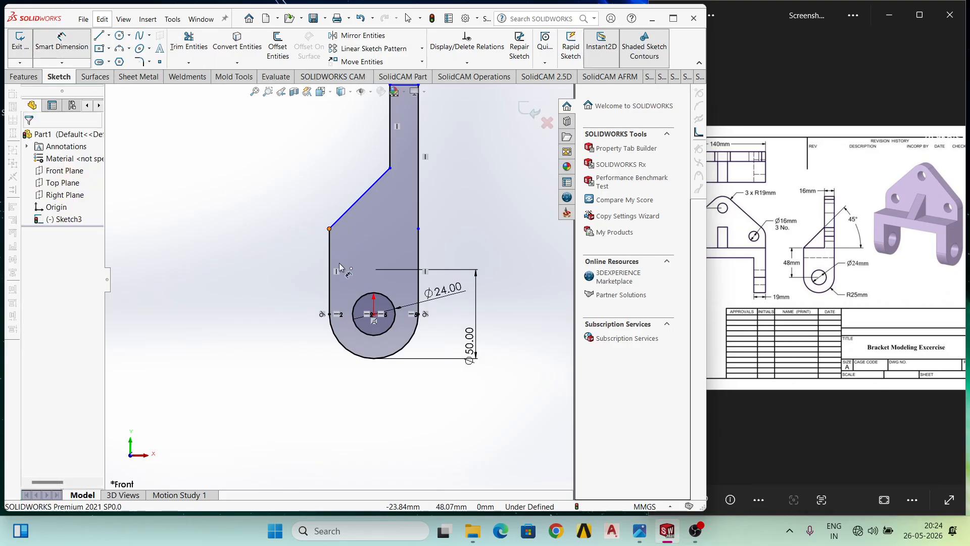
pyautogui.click(330, 229)
pyautogui.click(373, 315)
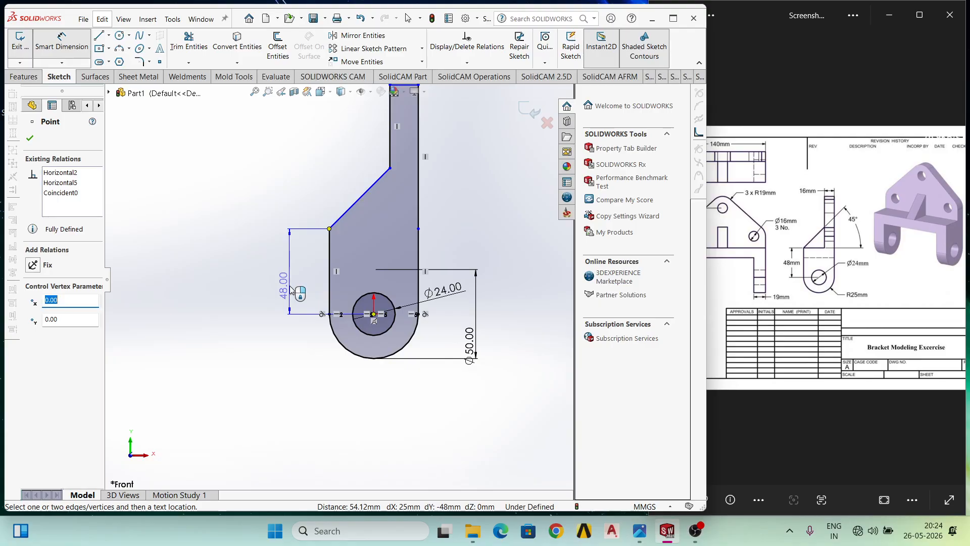
pyautogui.click(287, 281)
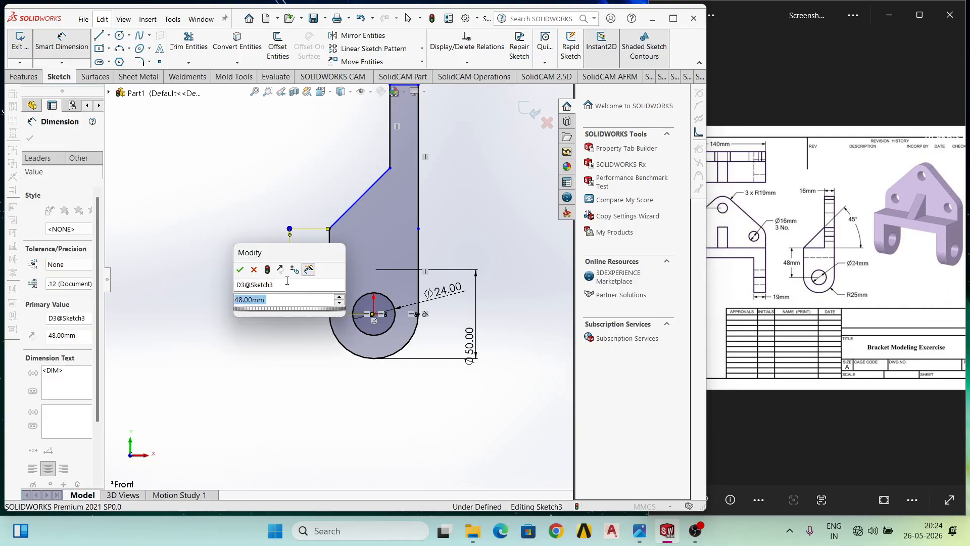
pyautogui.click(240, 269)
# Set the height from the hole's centre to the upright strip's upper edge to 19+65+48, giving 132 mm.
pyautogui.scroll(2, 336, 279)
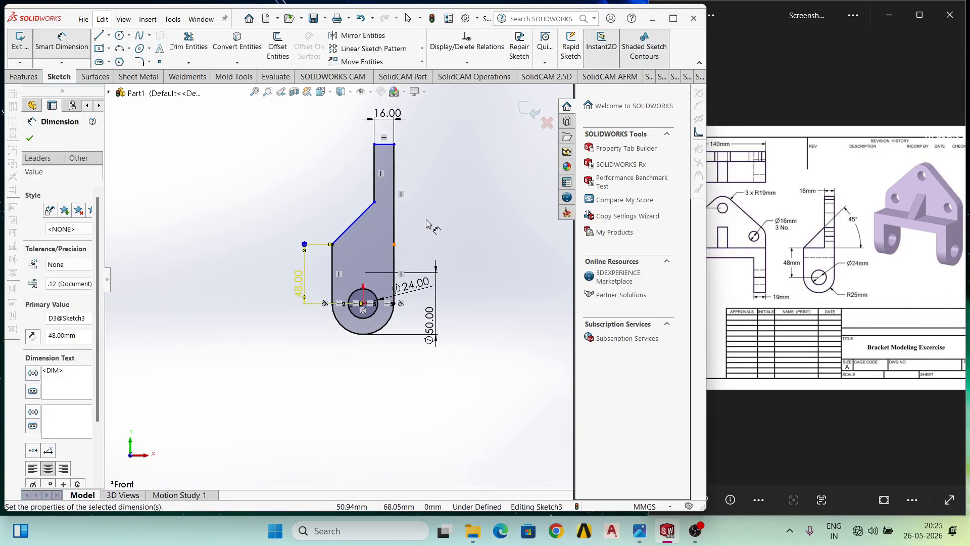
pyautogui.click(877, 276)
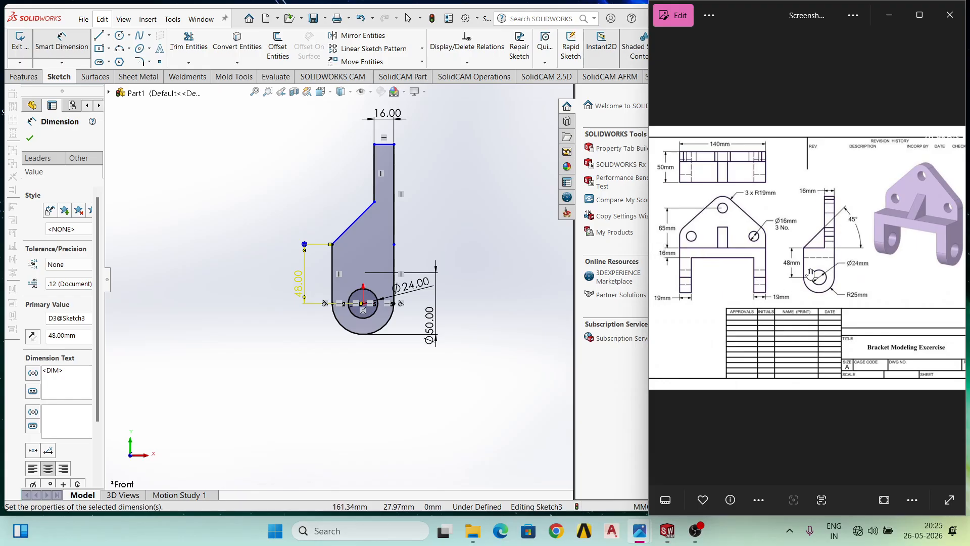
pyautogui.click(386, 145)
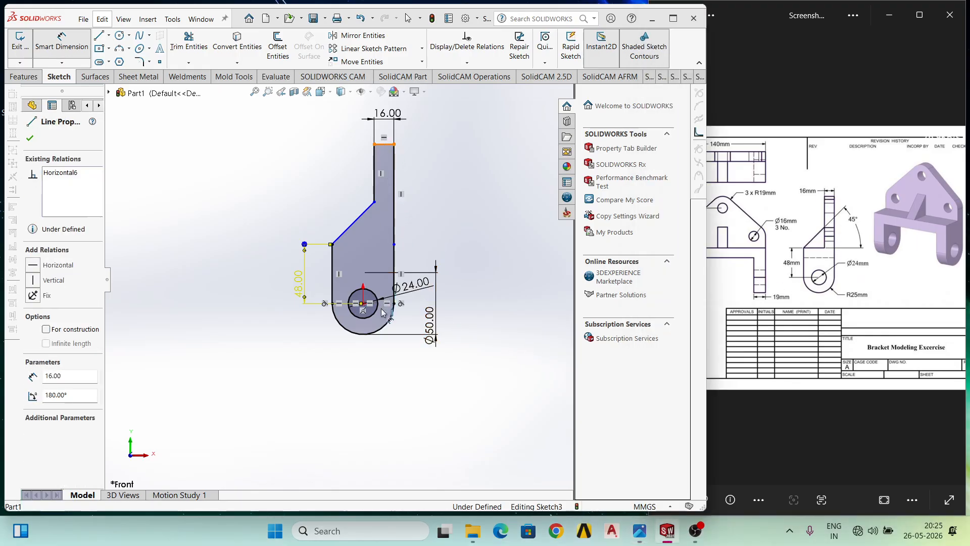
pyautogui.click(362, 303)
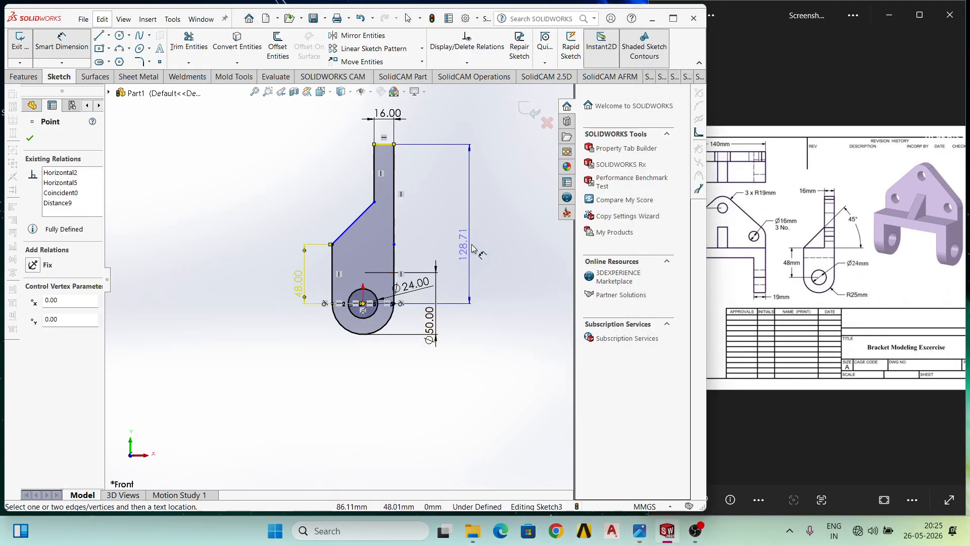
pyautogui.click(480, 243)
pyautogui.click(810, 258)
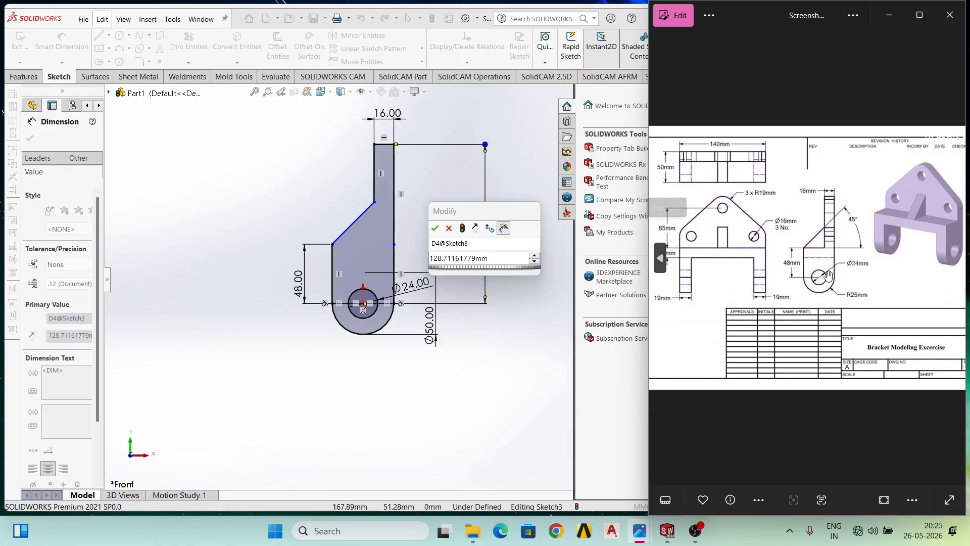
pyautogui.click(493, 263)
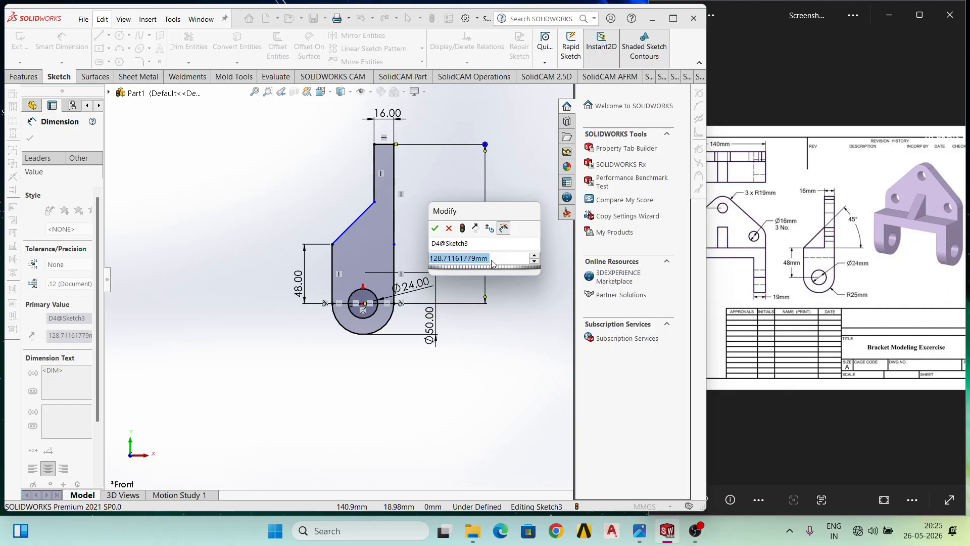
pyautogui.write('19+')
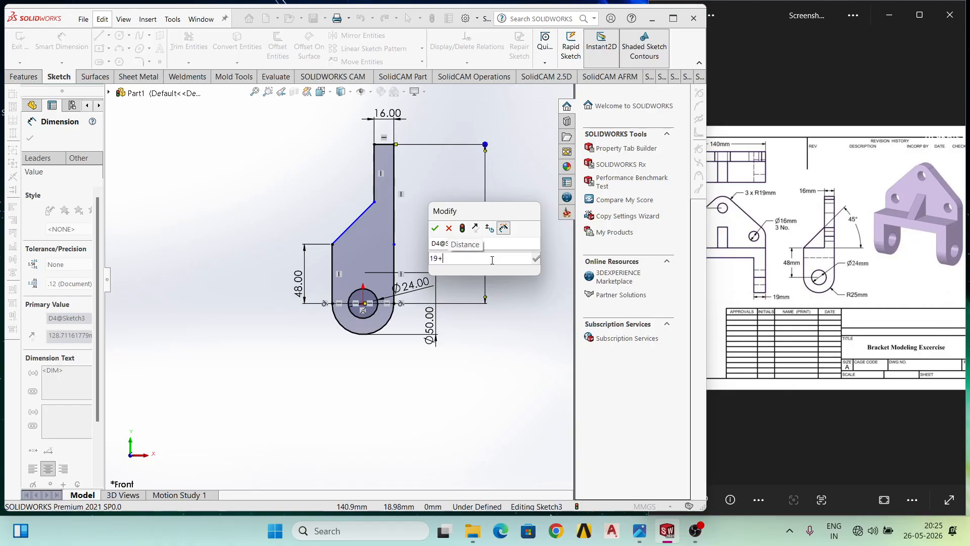
pyautogui.write('65+48')
pyautogui.press('Return')
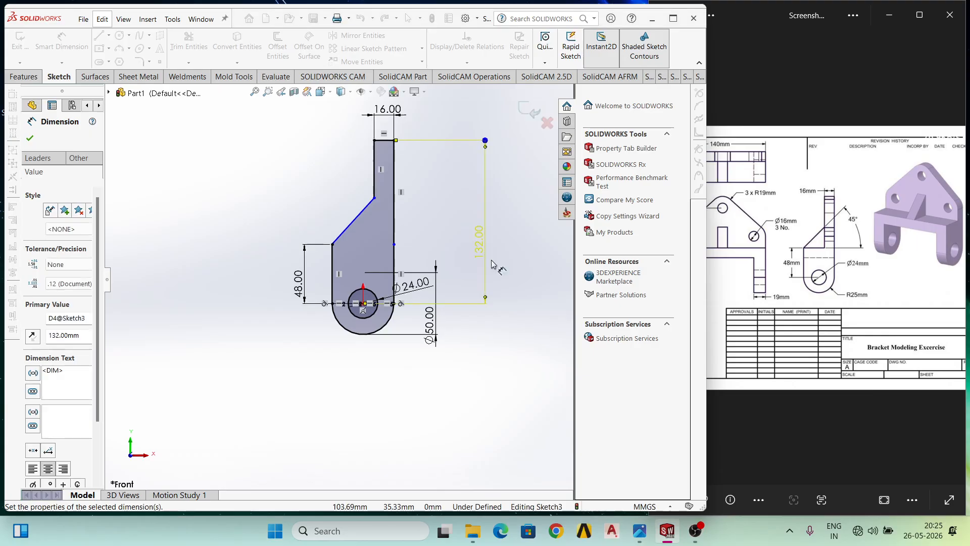
# Extrude the side profile 140 mm with the Mid Plane end condition.
pyautogui.scroll(3, 434, 249)
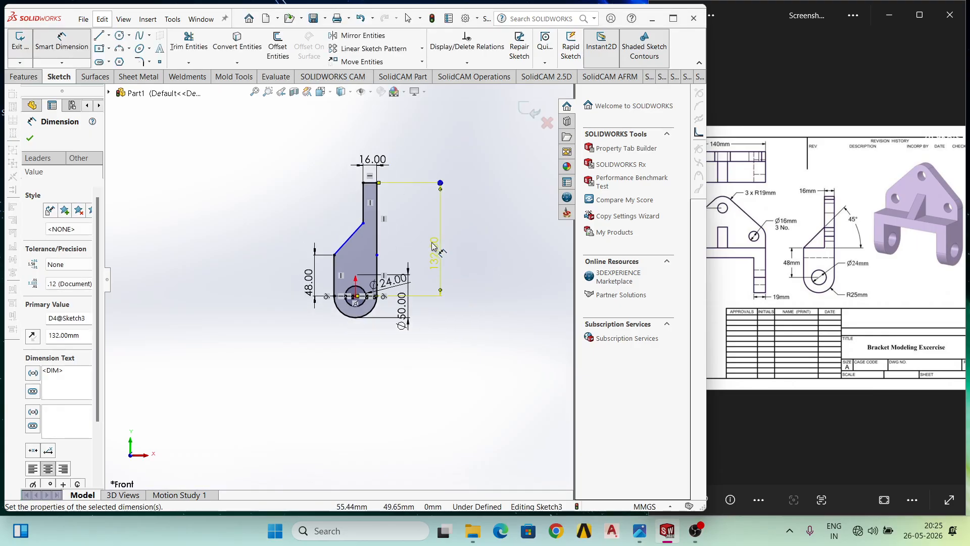
pyautogui.click(784, 230)
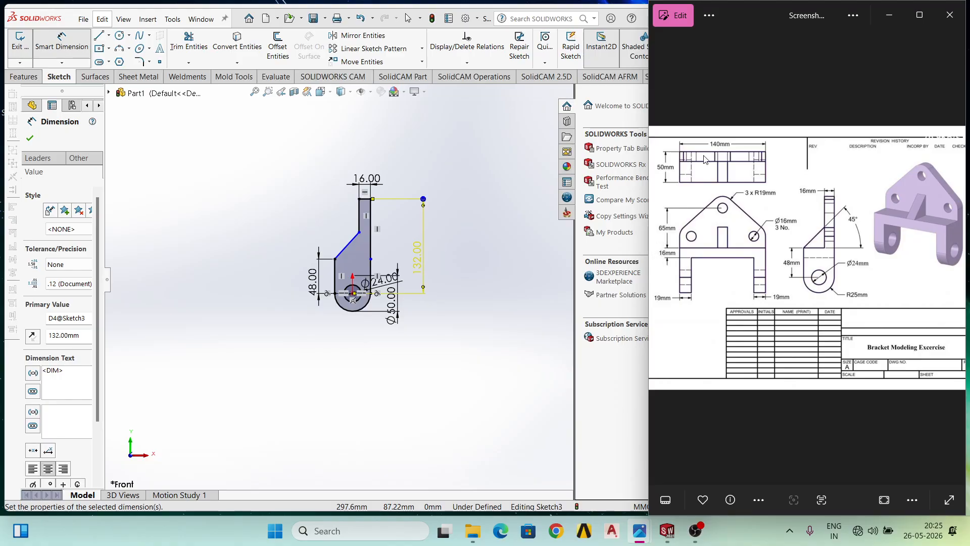
pyautogui.click(23, 77)
pyautogui.click(37, 51)
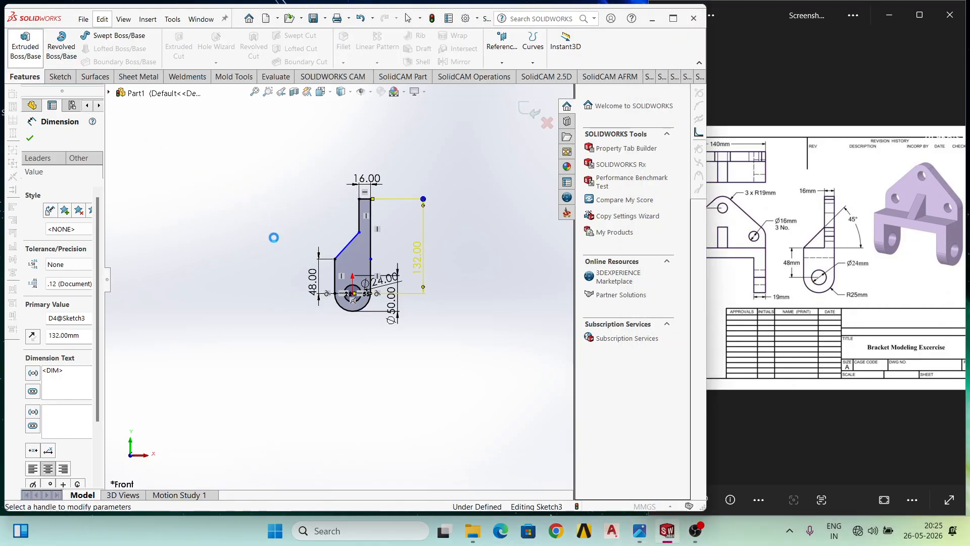
pyautogui.moveTo(317, 315); pyautogui.dragTo(130, 251, button='middle')
pyautogui.click(79, 210)
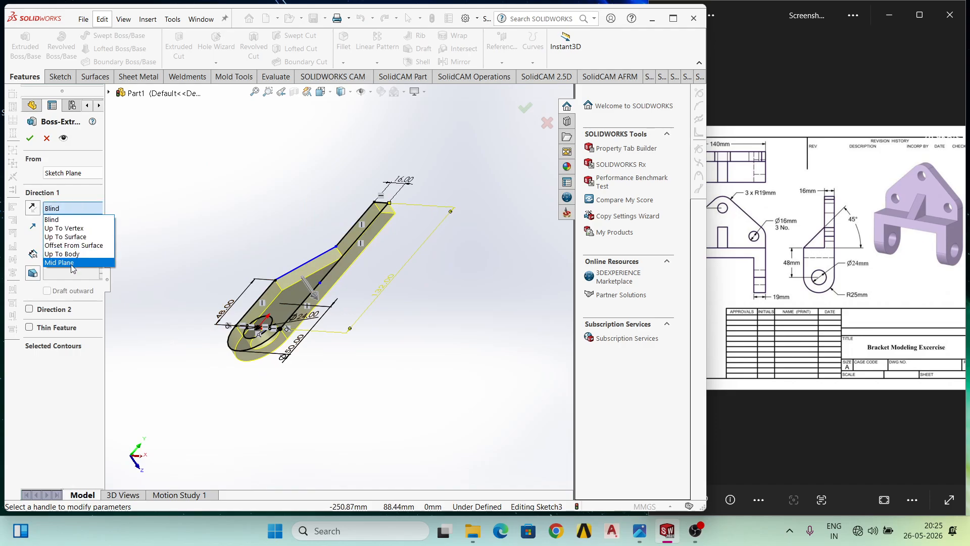
pyautogui.click(73, 262)
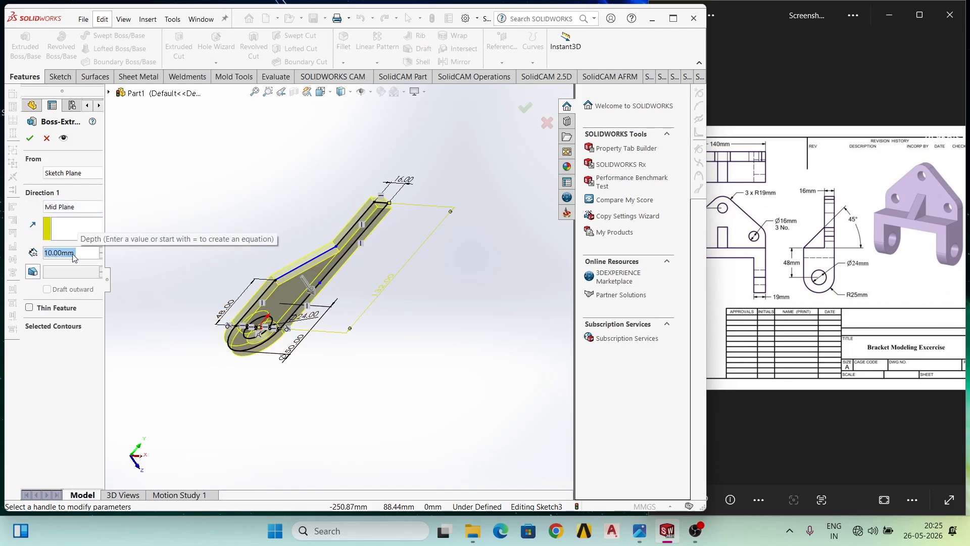
pyautogui.write('140')
pyautogui.press('Return')
pyautogui.press('Return')
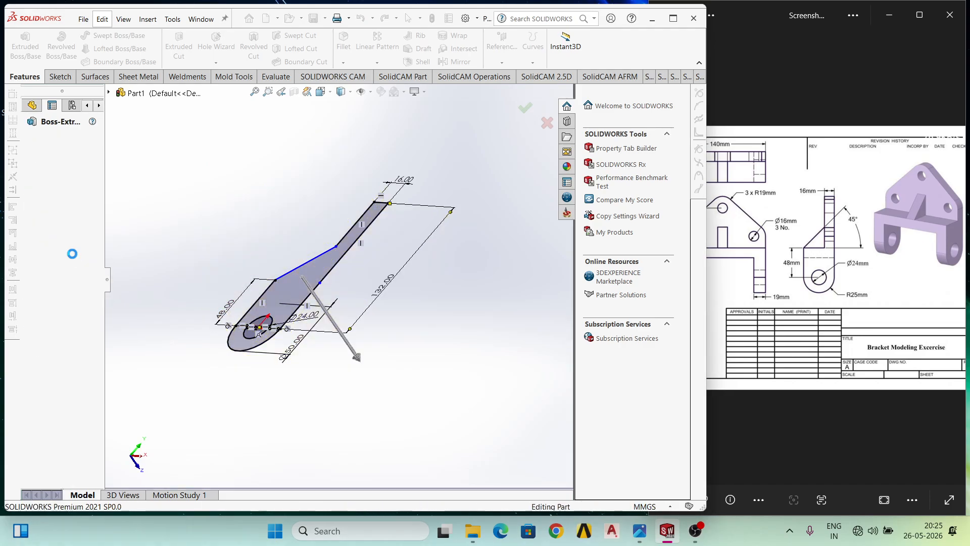
# On the flat face below the slope, sketch a centre rectangle about 47 by 125 mm, centred directly above the origin.
pyautogui.moveTo(379, 368); pyautogui.dragTo(300, 342, button='middle')
pyautogui.click(792, 294)
pyautogui.click(300, 341)
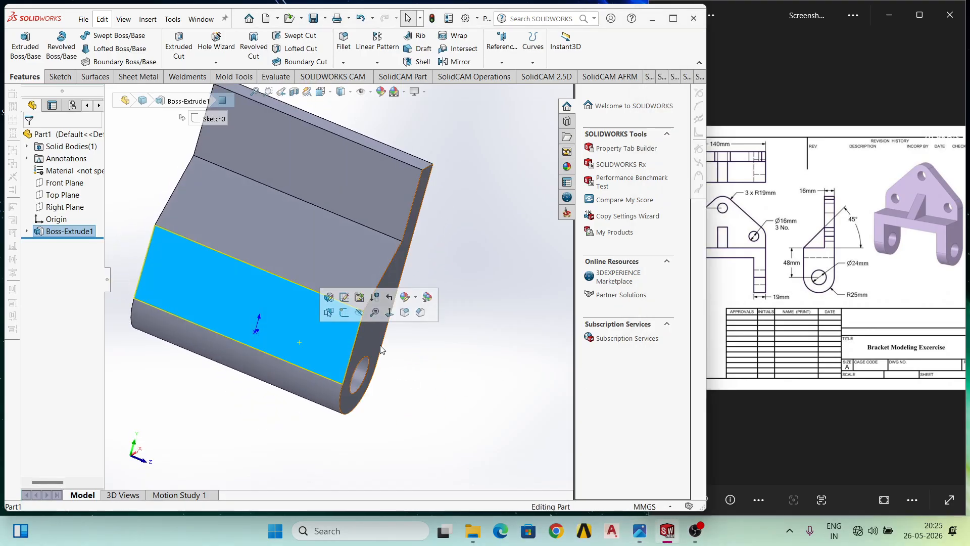
pyautogui.click(394, 318)
pyautogui.click(735, 301)
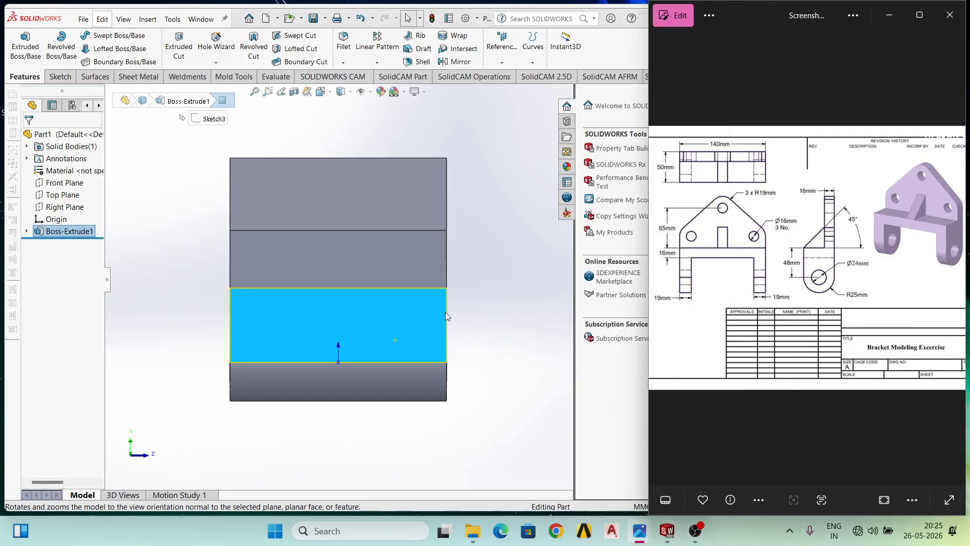
pyautogui.click(61, 79)
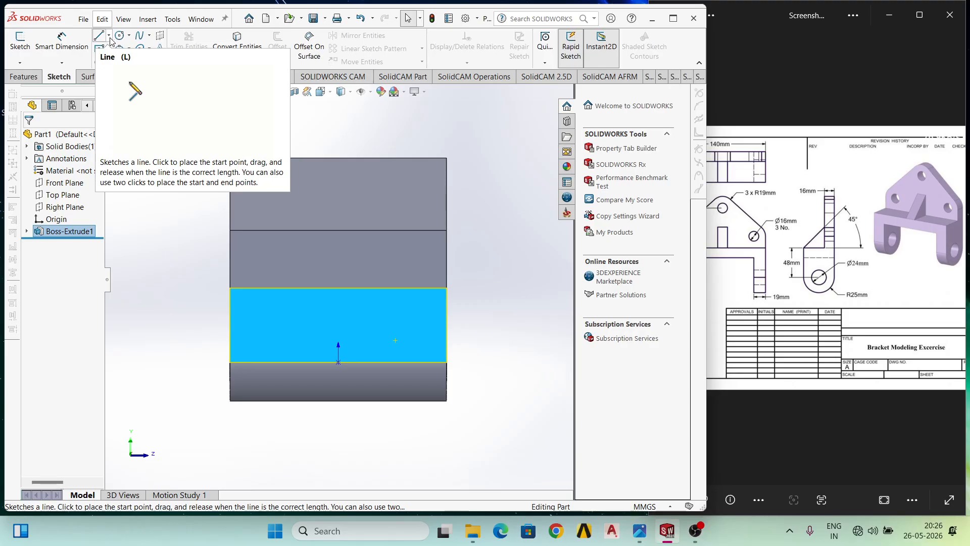
pyautogui.click(100, 49)
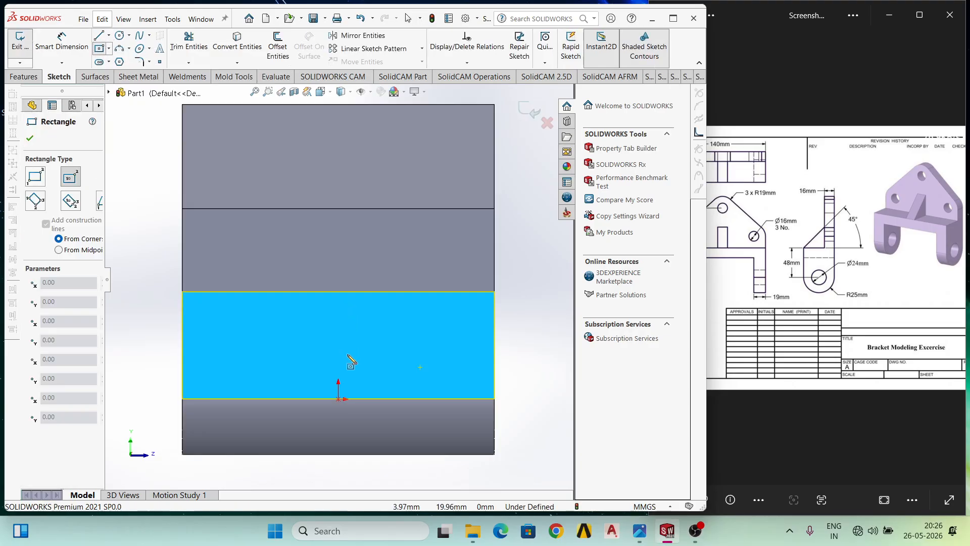
pyautogui.scroll(3, 347, 357)
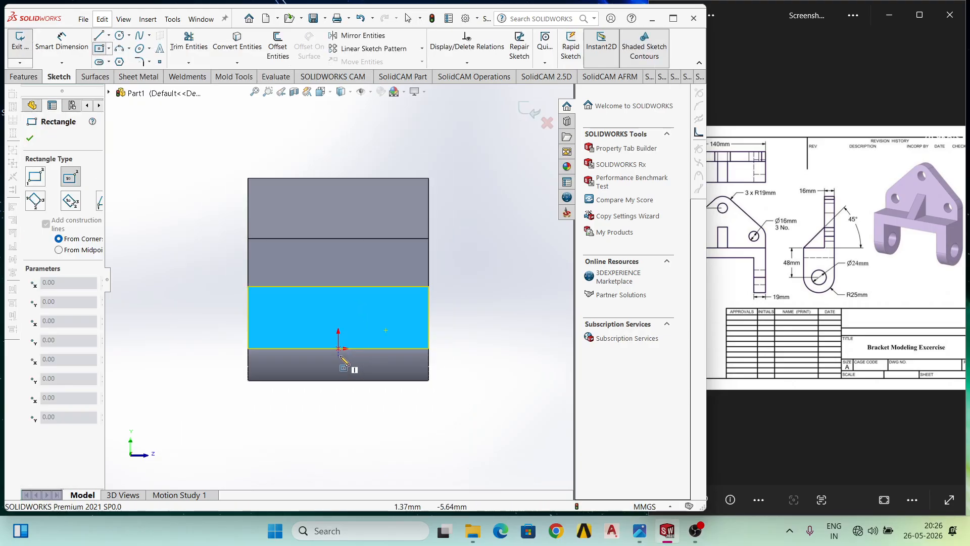
pyautogui.click(339, 317)
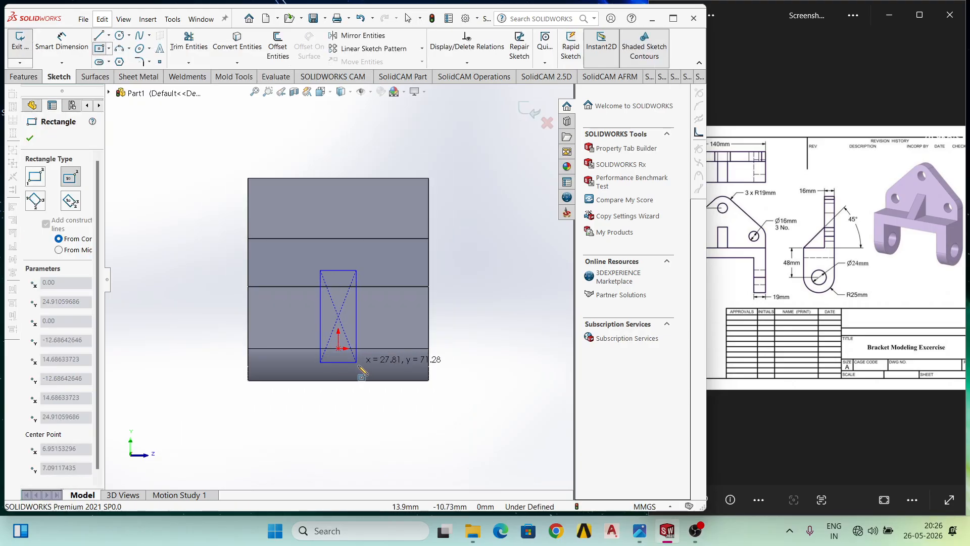
pyautogui.click(369, 397)
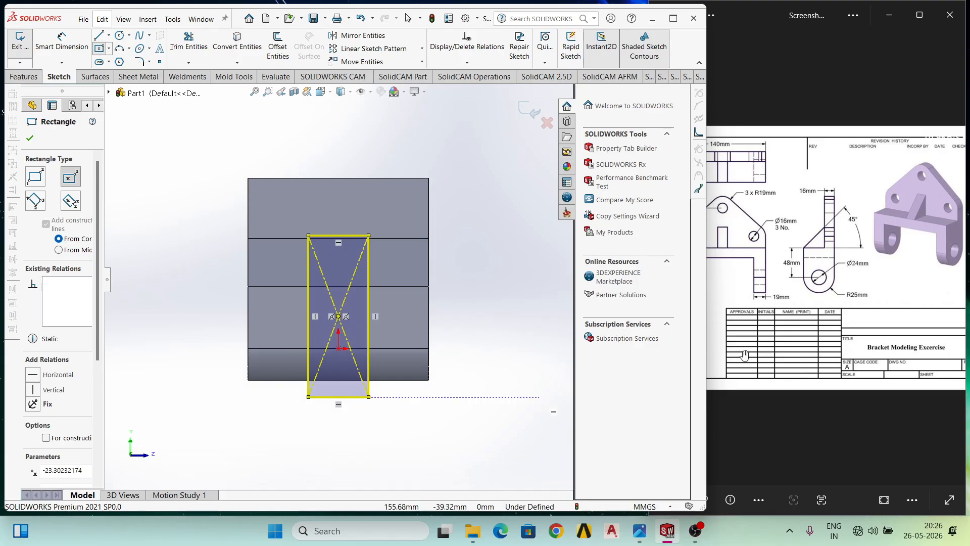
# Move the rectangle straight down until its centre lies about 35 mm below the origin.
pyautogui.click(74, 54)
pyautogui.scroll(3, 472, 234)
pyautogui.click(768, 274)
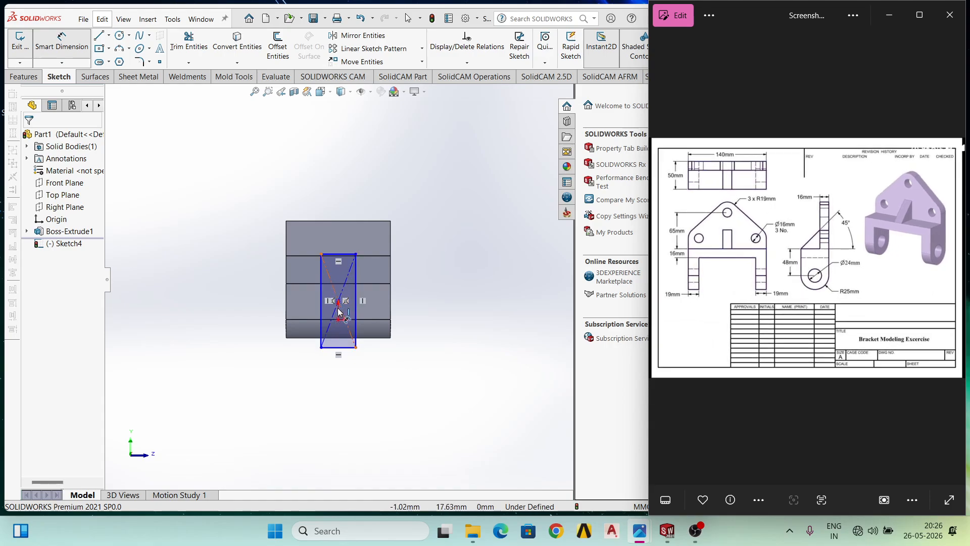
pyautogui.click(341, 314)
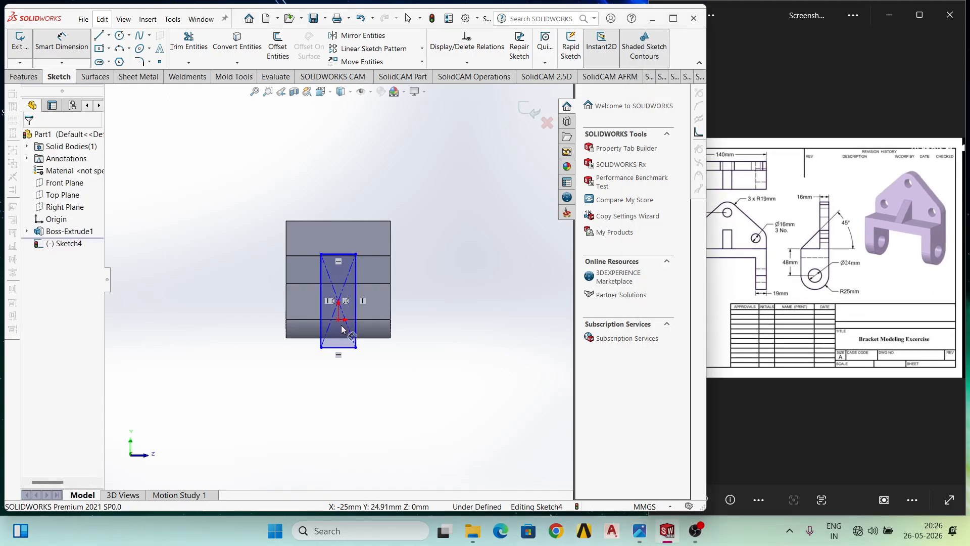
pyautogui.press('Escape')
pyautogui.moveTo(339, 301); pyautogui.dragTo(340, 346)
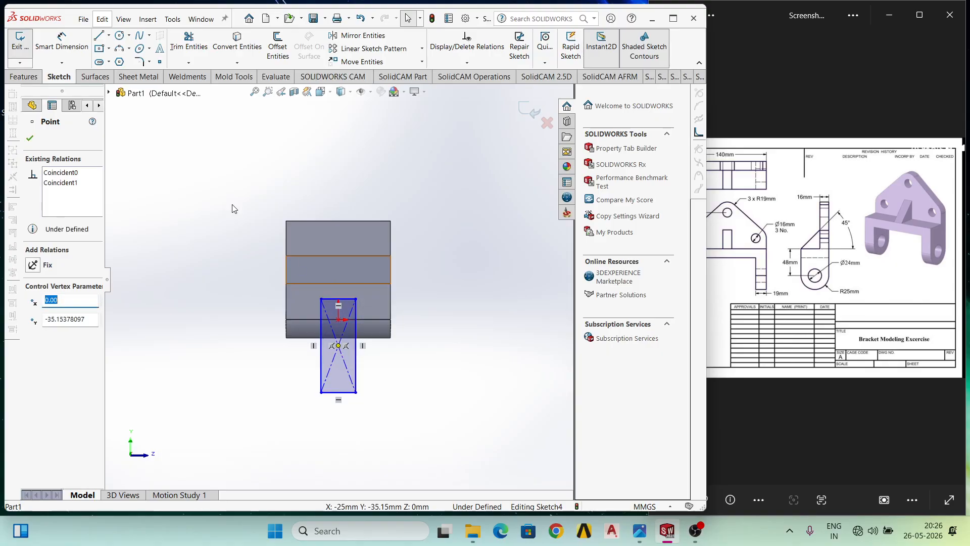
pyautogui.press('Escape')
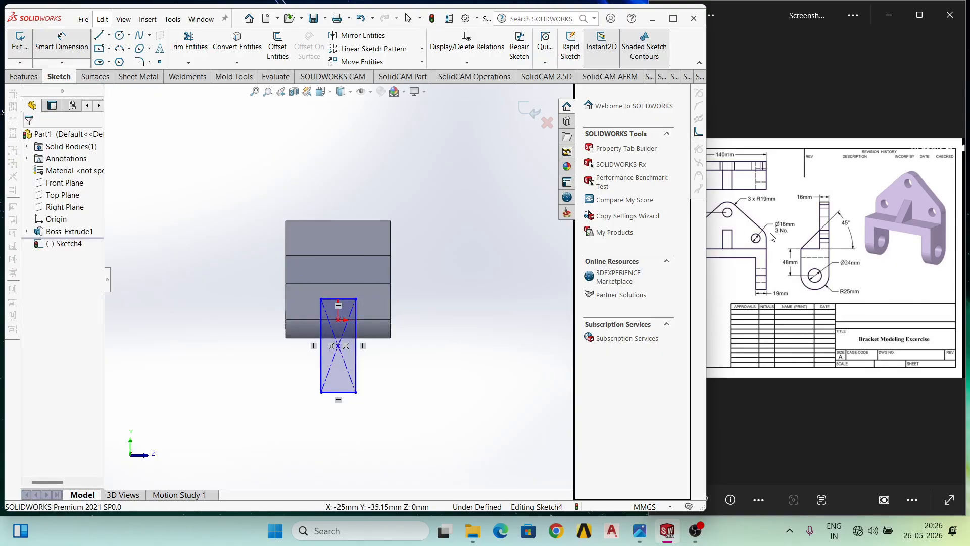
# Set the distance between the rectangle's right side and the body's right edge to 19 mm.
pyautogui.click(754, 271)
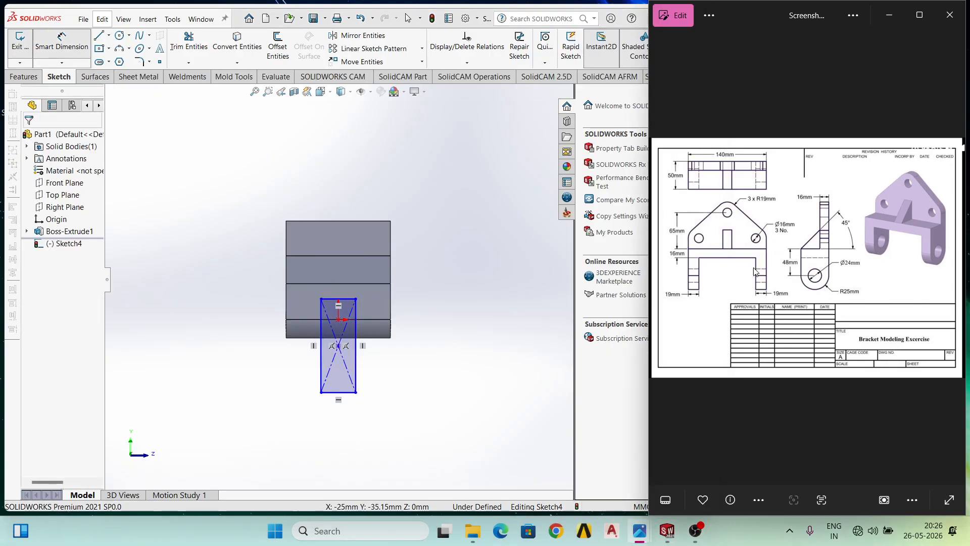
pyautogui.click(357, 360)
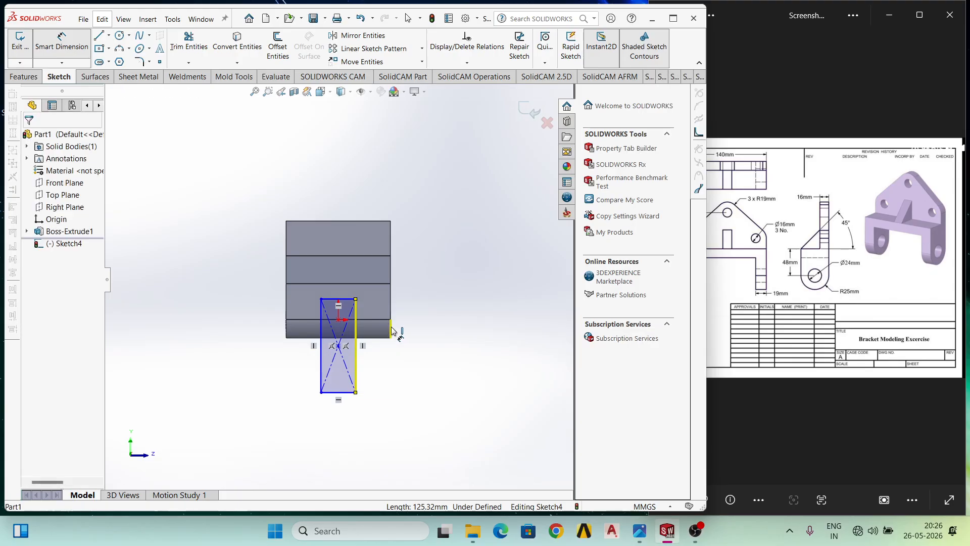
pyautogui.click(392, 331)
pyautogui.click(383, 401)
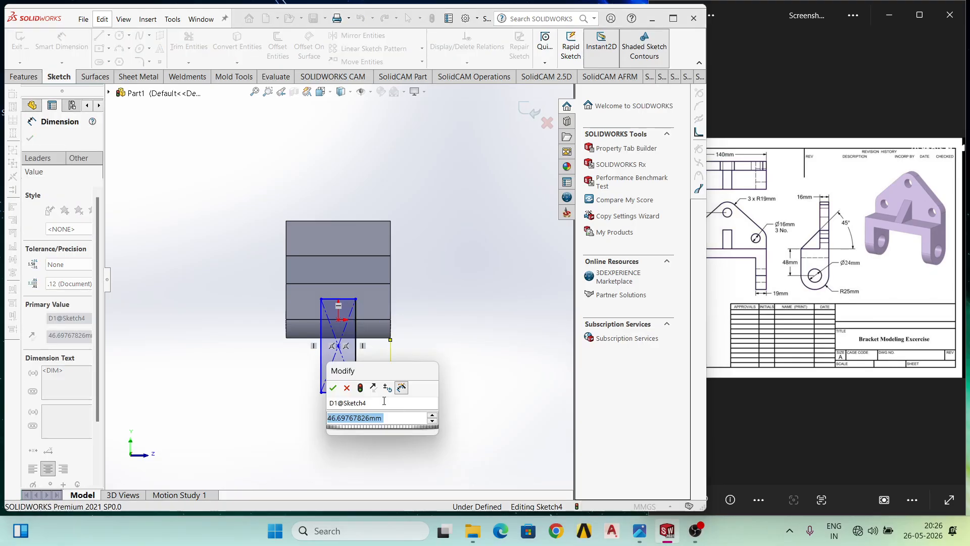
pyautogui.write('19')
pyautogui.press('Return')
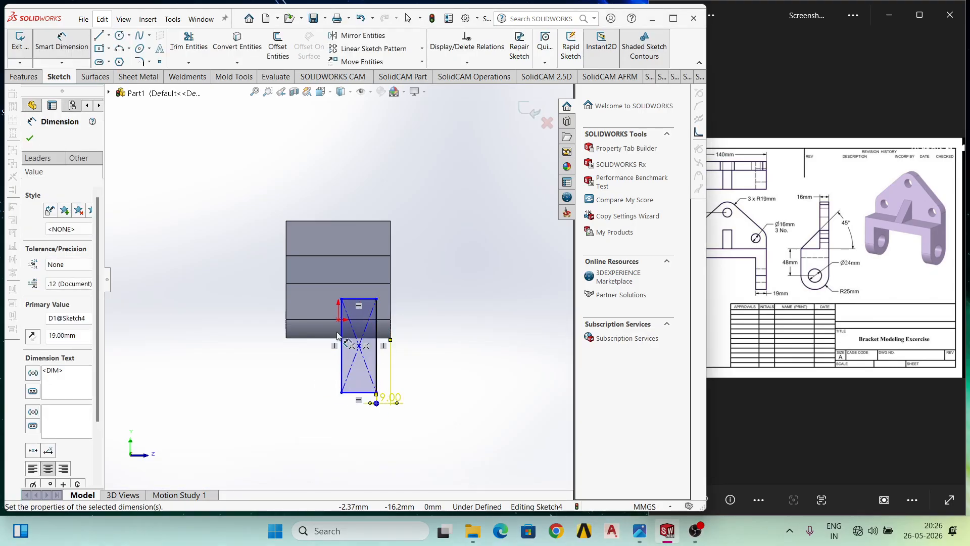
# Set the distance between the rectangle's left side and the body's left edge to 19 mm.
pyautogui.click(342, 363)
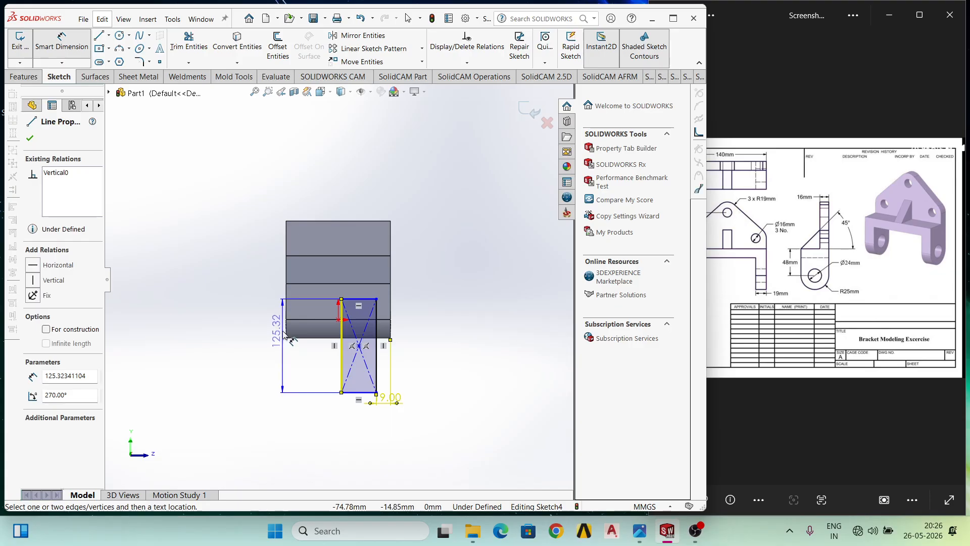
pyautogui.click(287, 335)
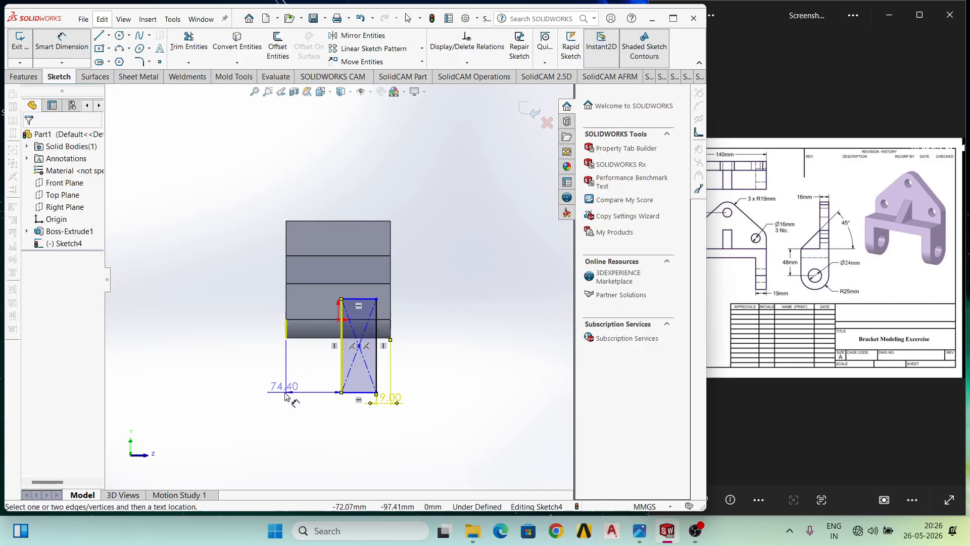
pyautogui.click(285, 393)
pyautogui.write('19')
pyautogui.press('Return')
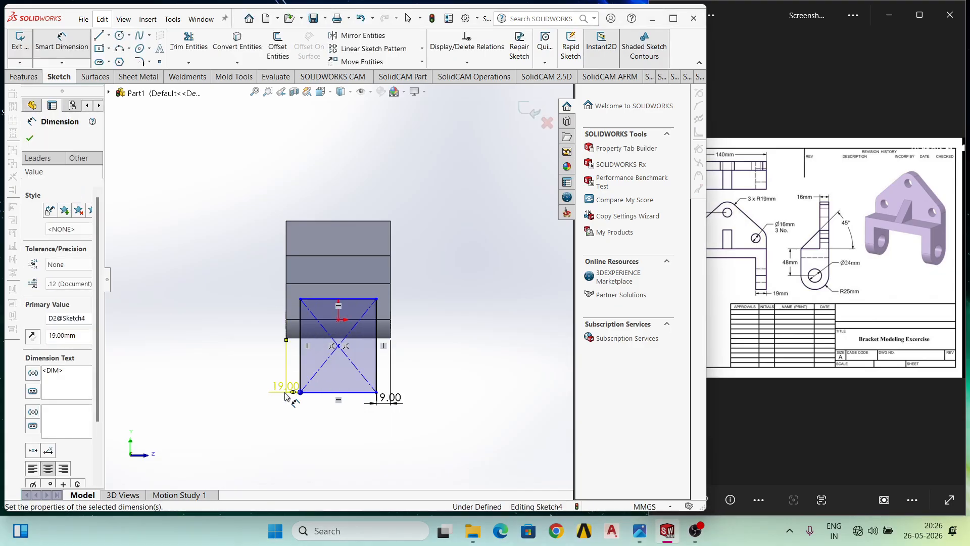
# Set the distance between the rectangle's top side and the horizontal body edge just above it to 16 mm.
pyautogui.click(787, 281)
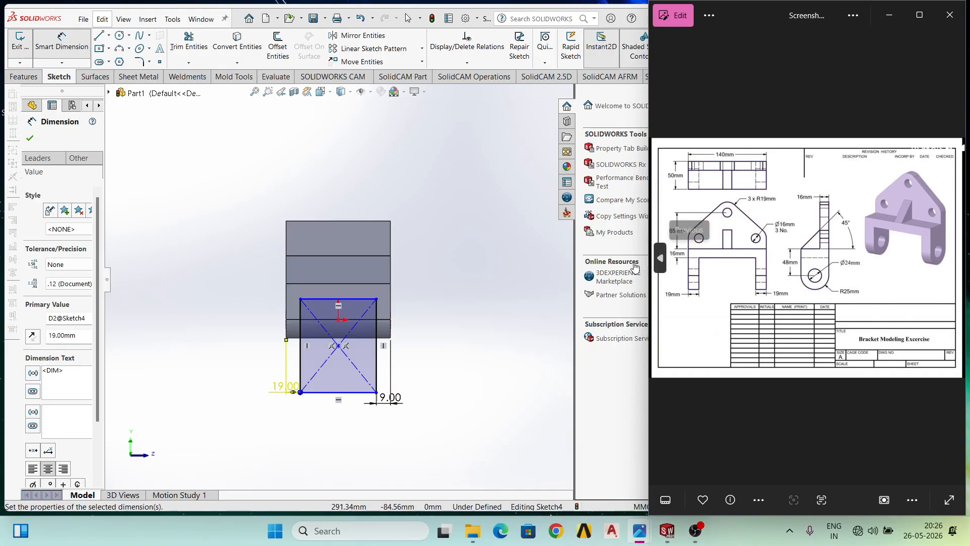
pyautogui.click(387, 285)
pyautogui.click(369, 300)
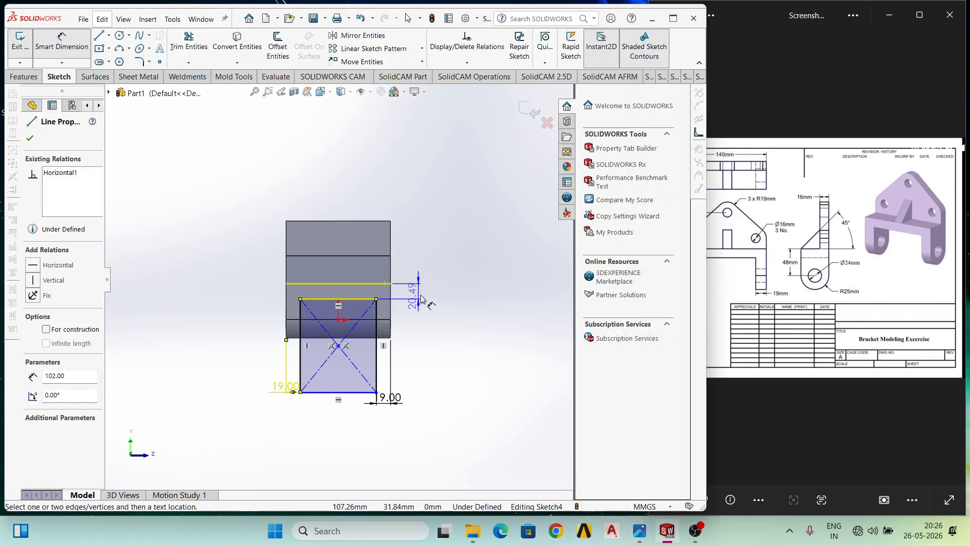
pyautogui.click(422, 298)
pyautogui.write('16')
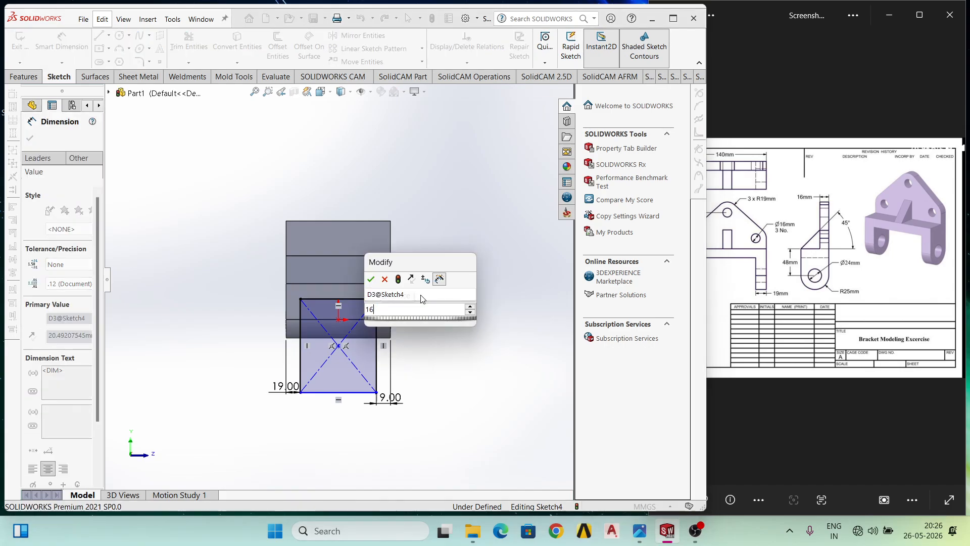
pyautogui.press('Return')
# Sketch a circle of about 18 mm radius near the body's top edge, centred about 114 mm directly above the origin.
pyautogui.click(798, 296)
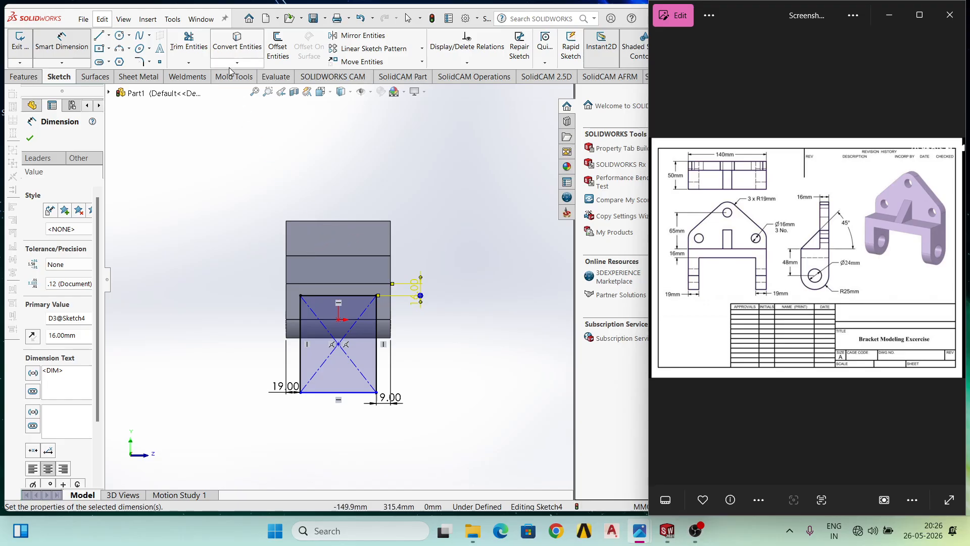
pyautogui.click(119, 35)
pyautogui.scroll(-1, 357, 244)
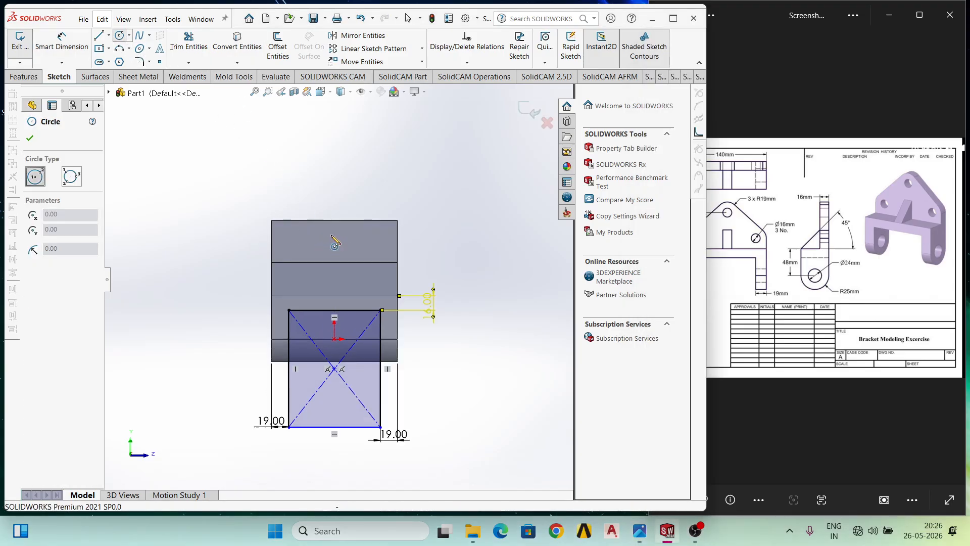
pyautogui.click(334, 235)
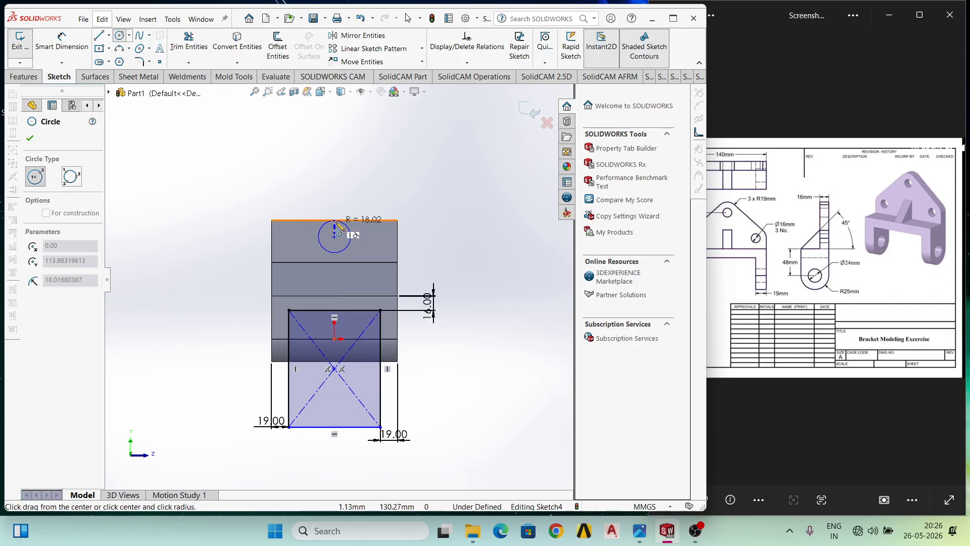
pyautogui.click(348, 226)
# Set the circle's diameter to 38 mm.
pyautogui.click(78, 49)
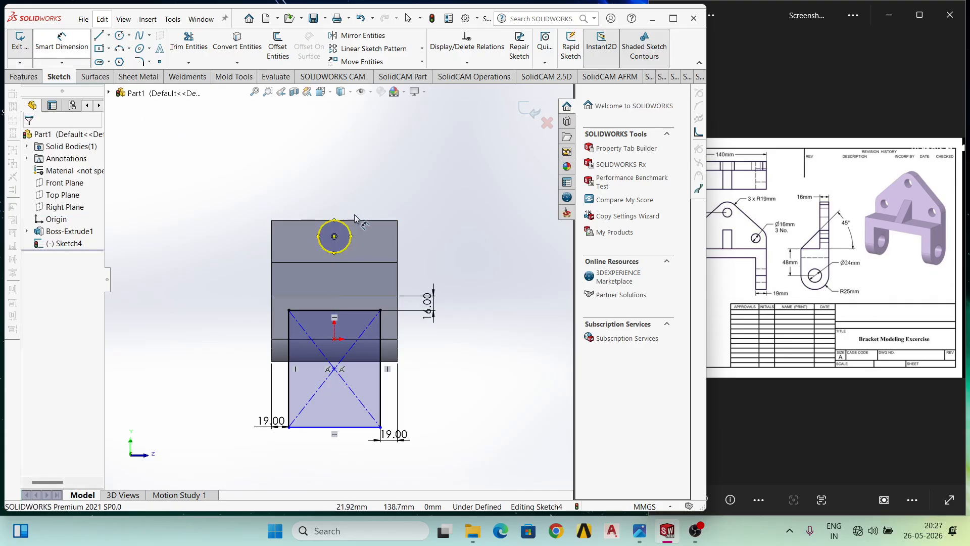
pyautogui.click(350, 237)
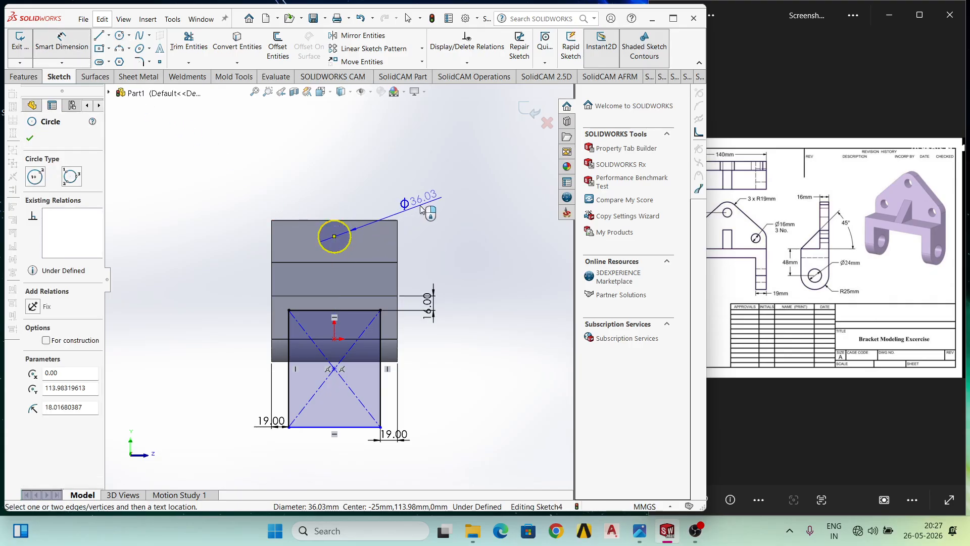
pyautogui.click(420, 205)
pyautogui.write('38')
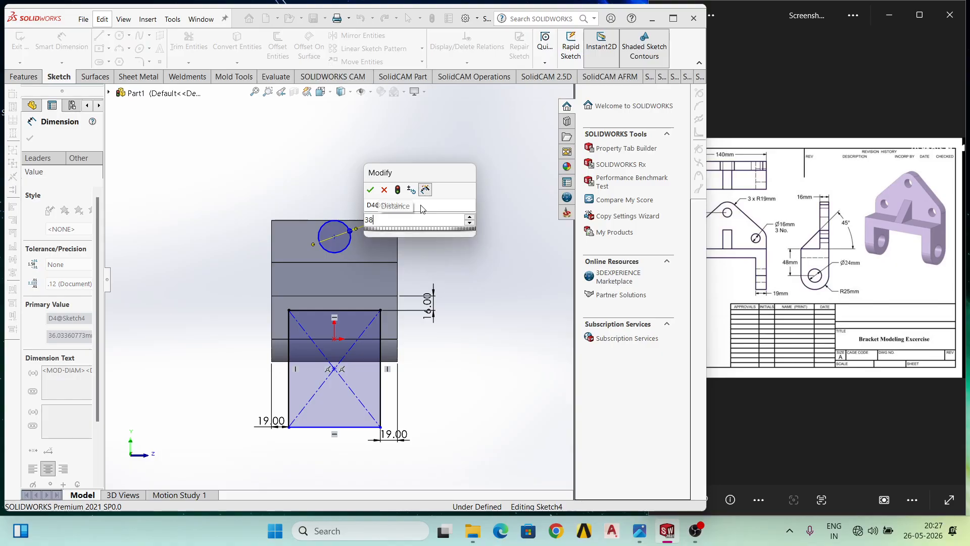
pyautogui.press('Return')
# Make the circle tangent to the body's top edge.
pyautogui.scroll(5, 356, 223)
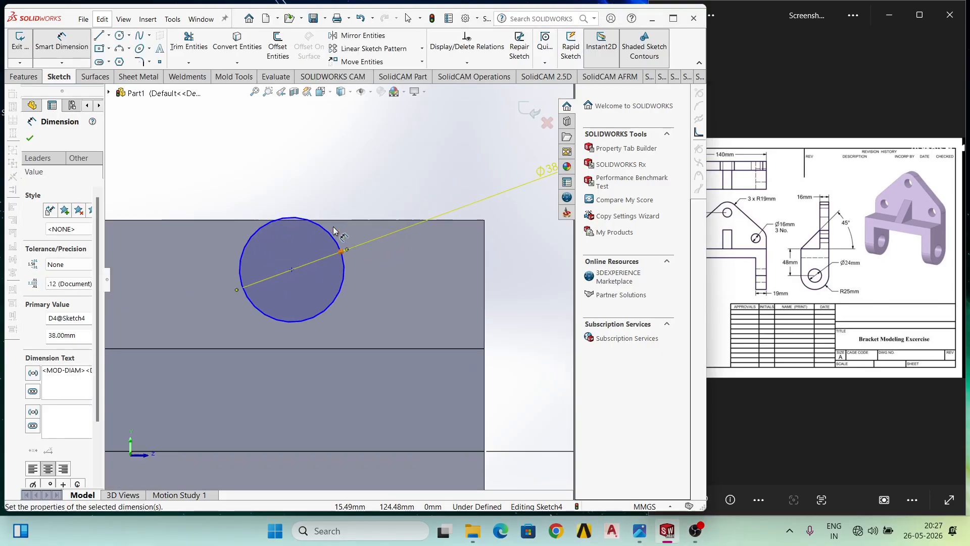
pyautogui.press('Escape')
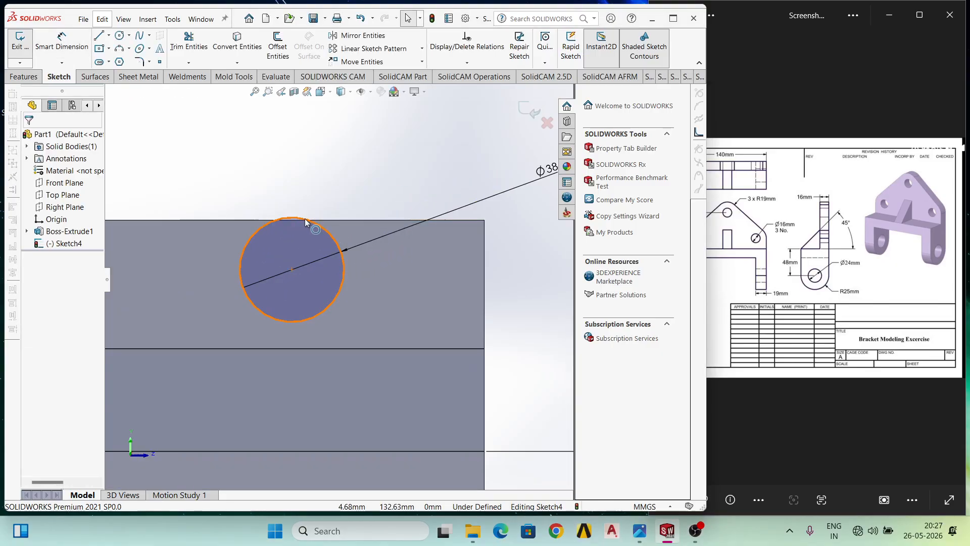
pyautogui.click(305, 218)
pyautogui.keyDown('ctrl'); pyautogui.click(323, 220); pyautogui.keyUp('ctrl')
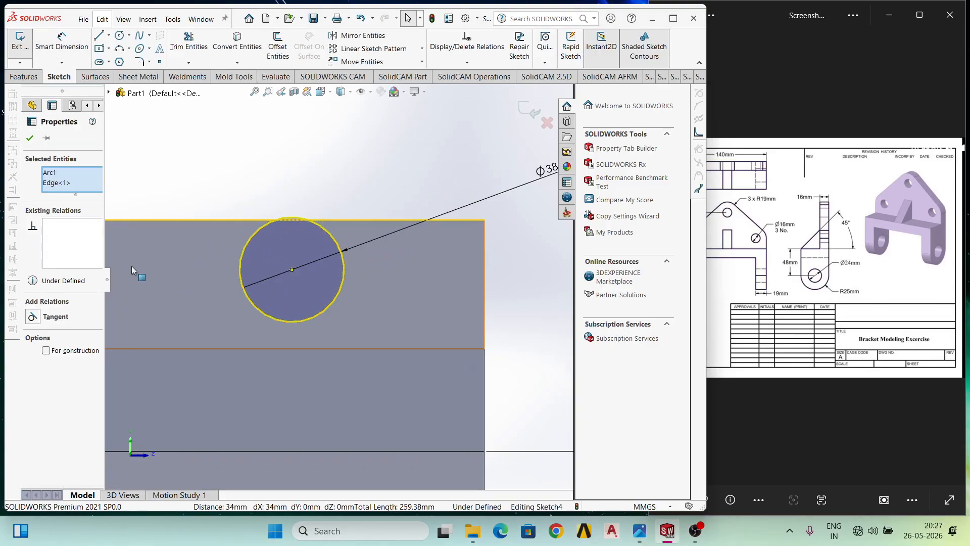
pyautogui.click(31, 317)
pyautogui.scroll(-3, 337, 281)
pyautogui.press('Escape')
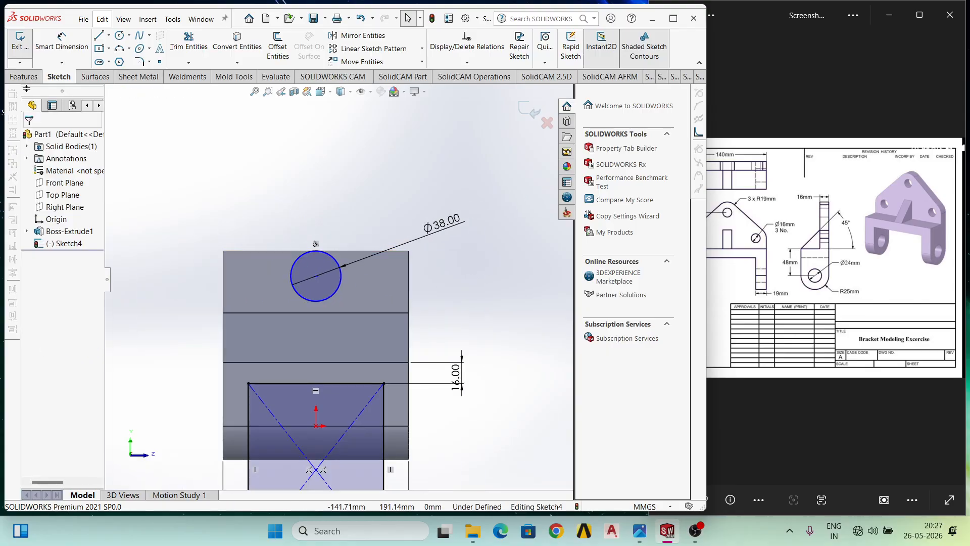
# Sketch two separate lines sloping down from above the circle past the body's sides, about 98 mm long on the left and 87 mm on the right.
pyautogui.click(712, 187)
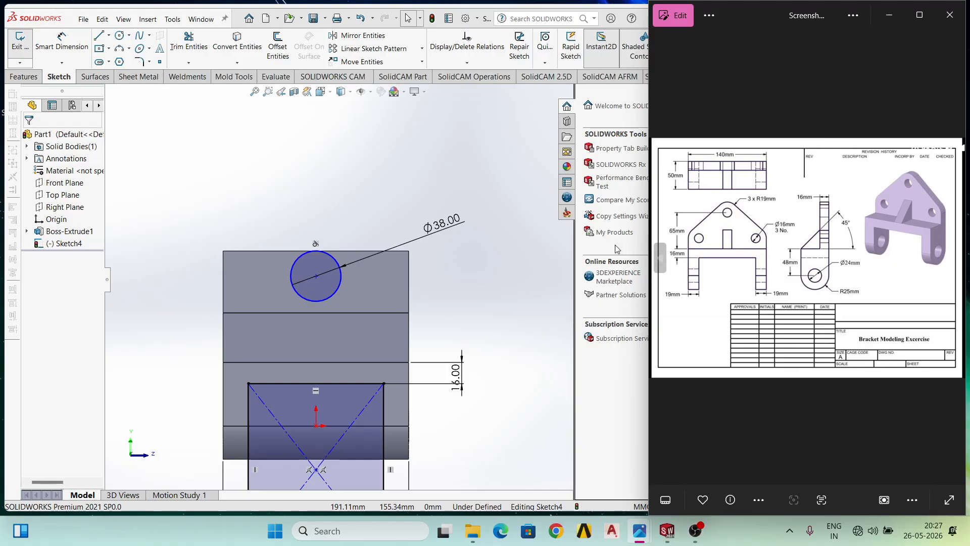
pyautogui.click(99, 40)
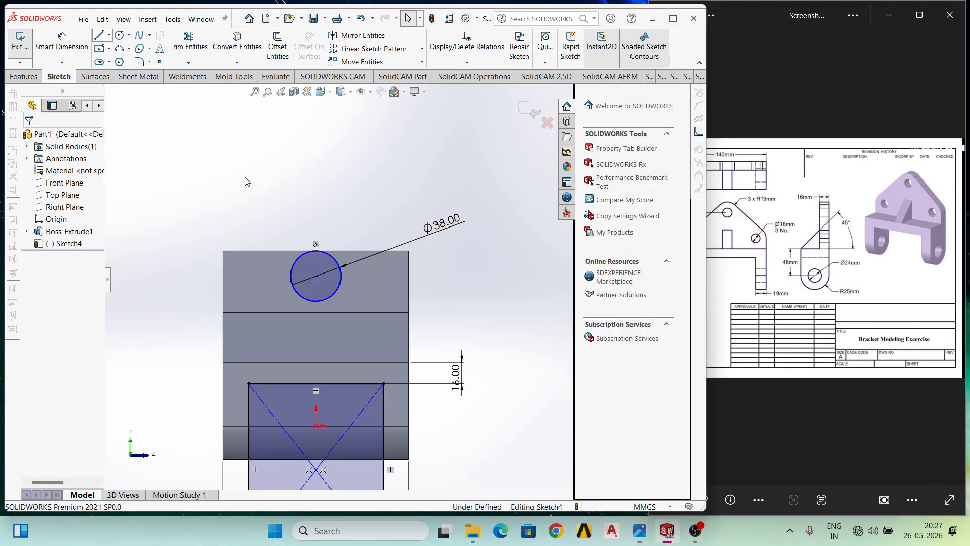
pyautogui.click(217, 291)
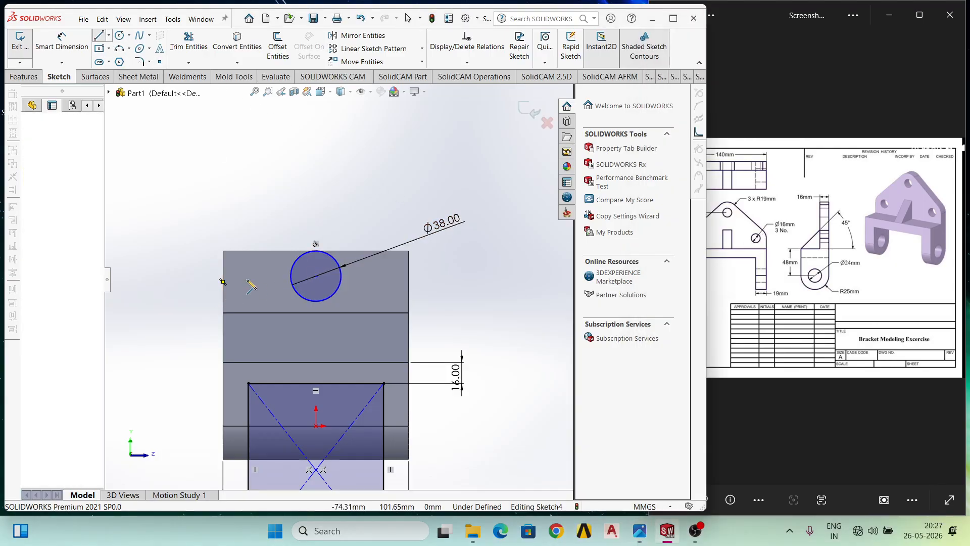
pyautogui.click(333, 236)
pyautogui.press('Escape')
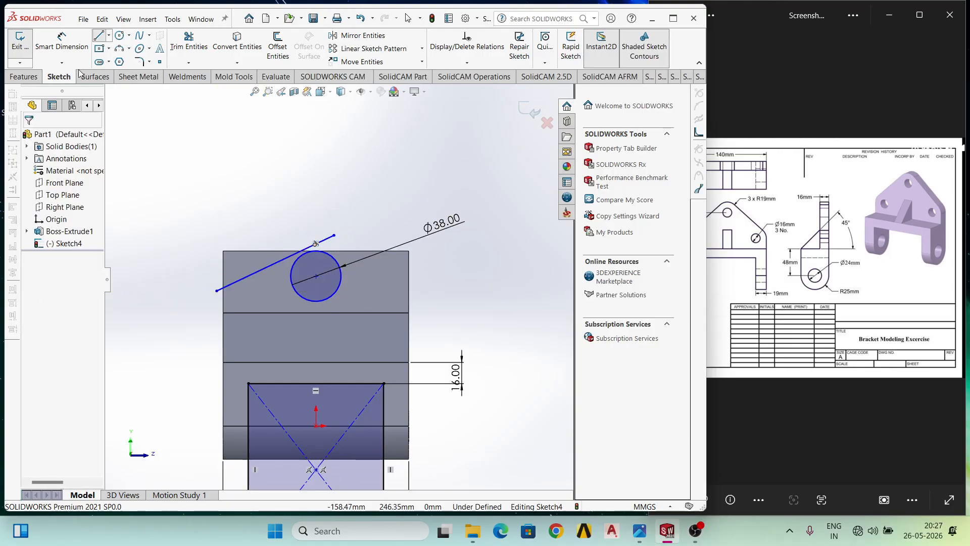
pyautogui.press('l')
pyautogui.click(429, 304)
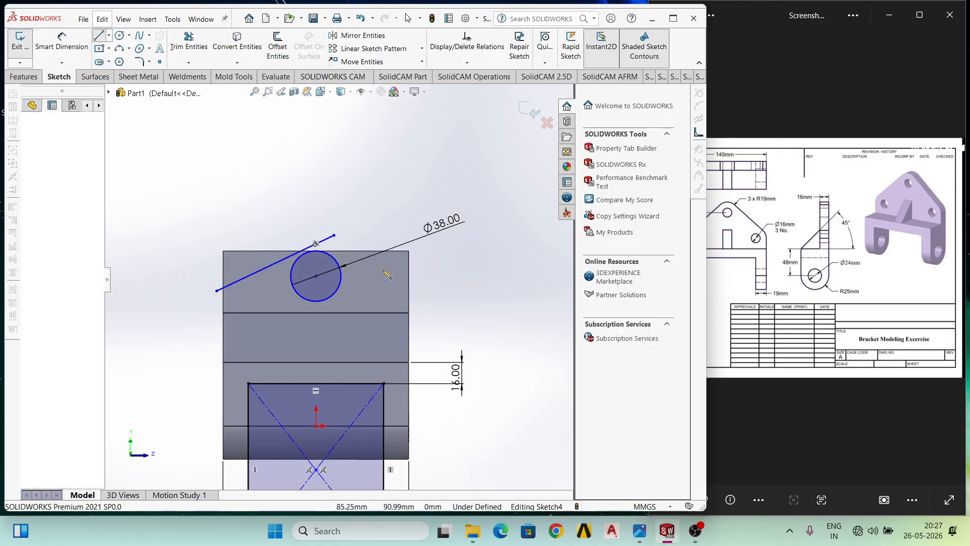
pyautogui.click(333, 241)
pyautogui.press('Escape')
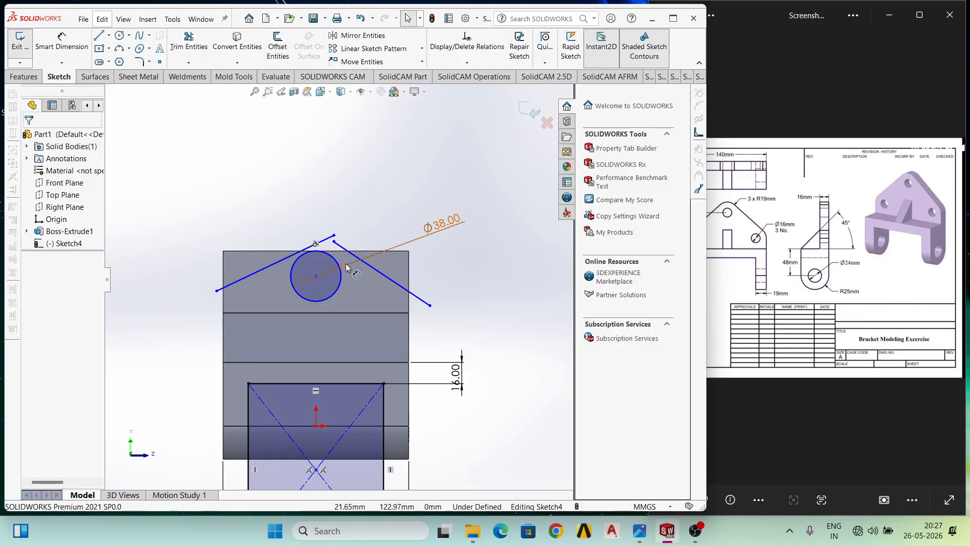
# Make the right and left sloping lines tangent to the circle.
pyautogui.click(348, 252)
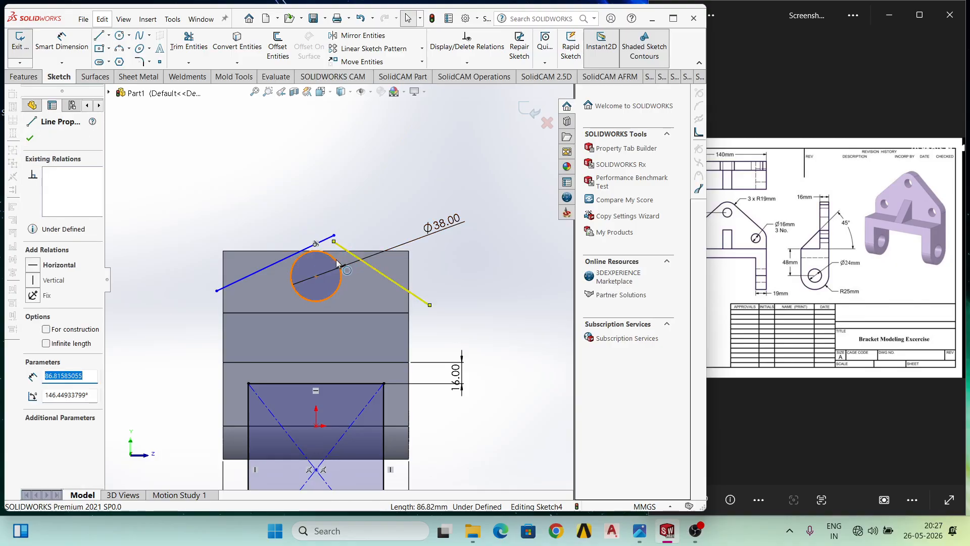
pyautogui.keyDown('ctrl'); pyautogui.click(337, 262); pyautogui.keyUp('ctrl')
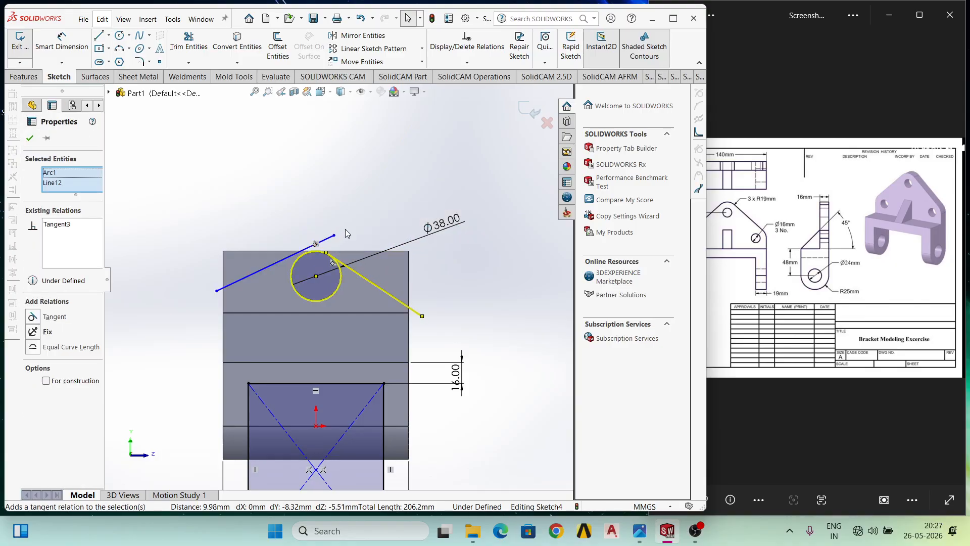
pyautogui.click(348, 232)
pyautogui.click(329, 242)
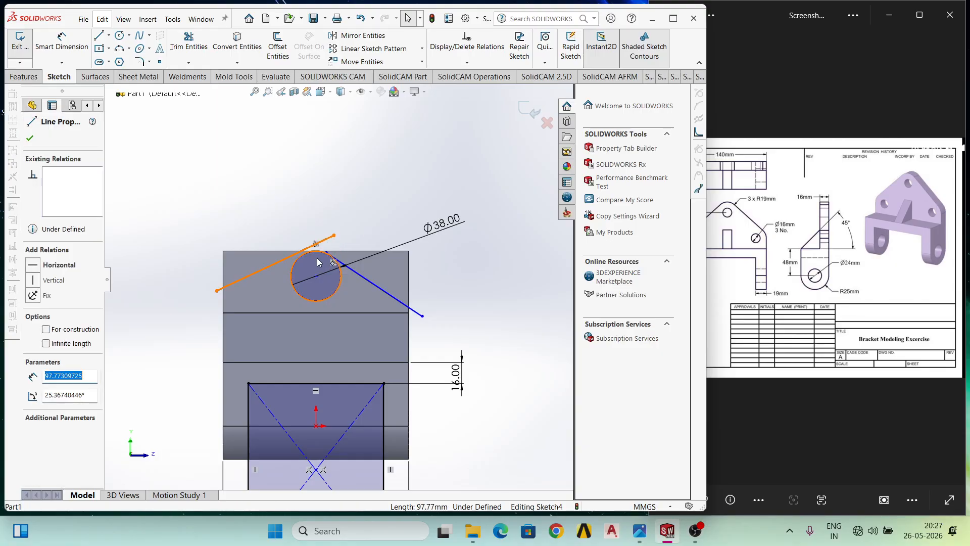
pyautogui.keyDown('ctrl'); pyautogui.click(335, 260); pyautogui.keyUp('ctrl')
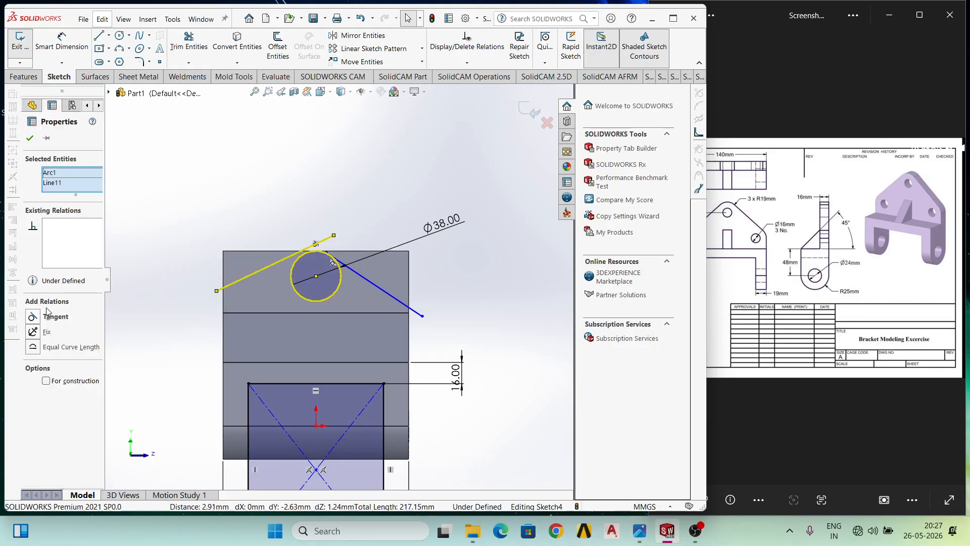
pyautogui.click(32, 316)
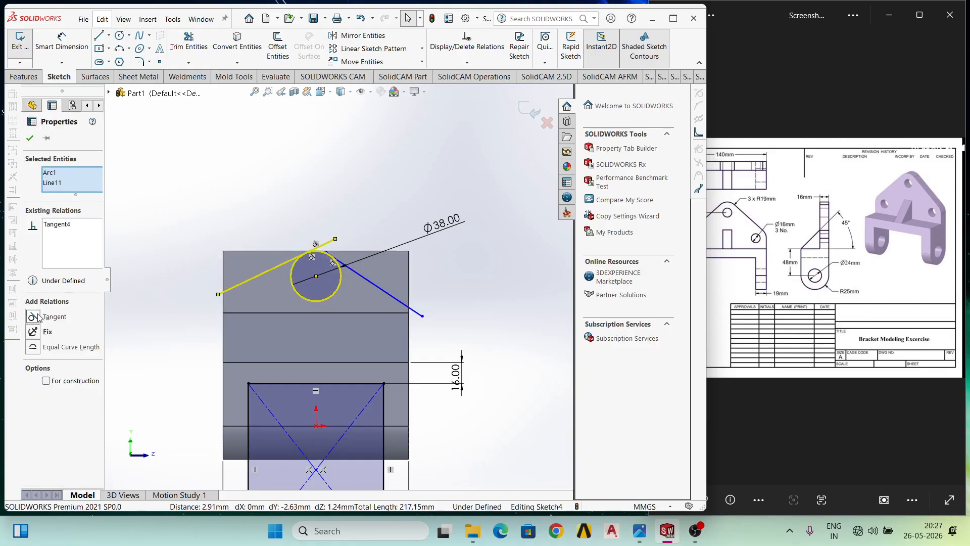
pyautogui.click(196, 231)
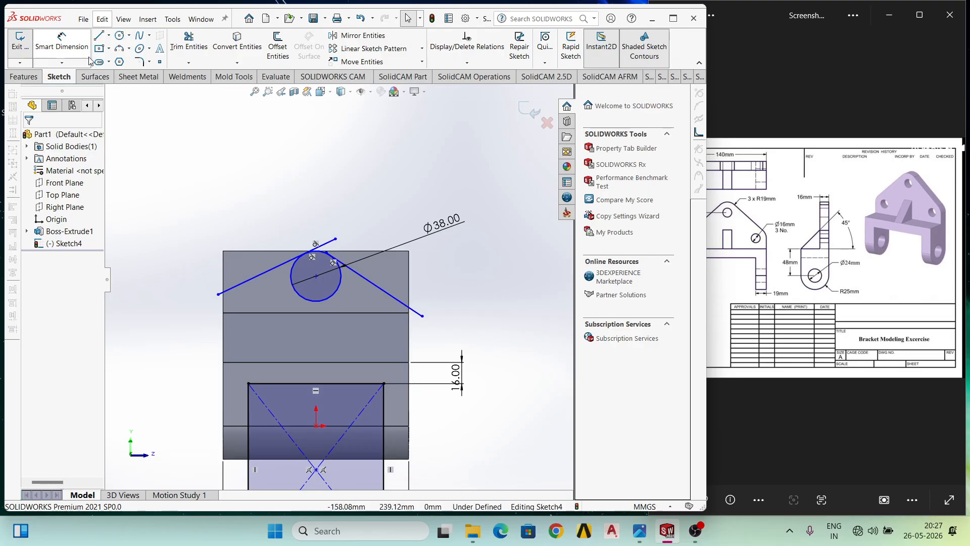
# Bring the bracket reference drawing back up in the image viewer and place its window beside the model.
pyautogui.click(823, 219)
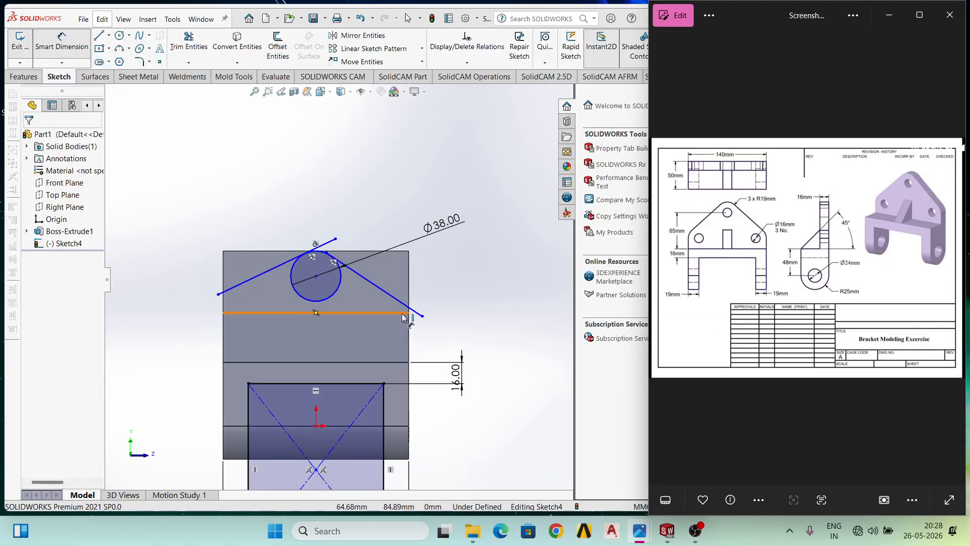
pyautogui.press('super+Down')
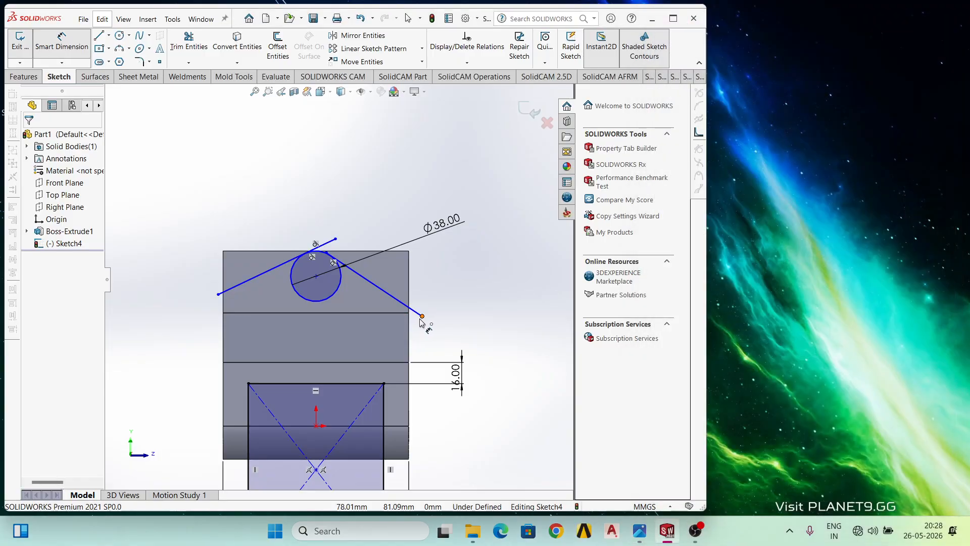
pyautogui.click(639, 530)
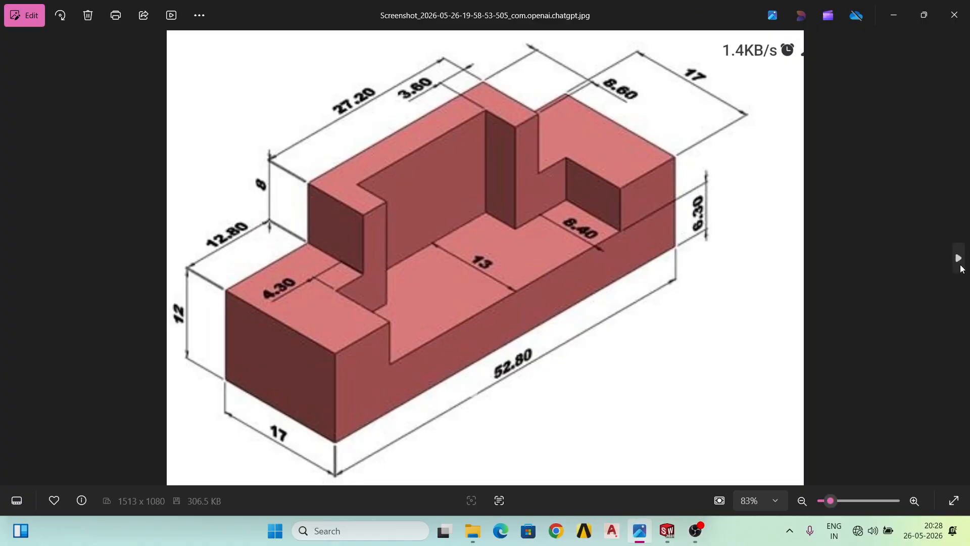
pyautogui.click(958, 259)
pyautogui.click(11, 257)
pyautogui.click(11, 258)
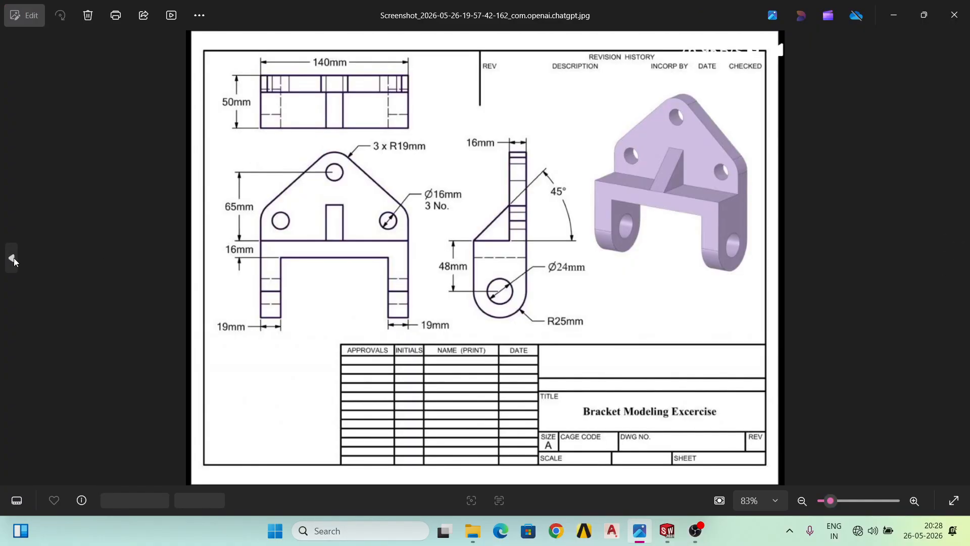
pyautogui.click(924, 16)
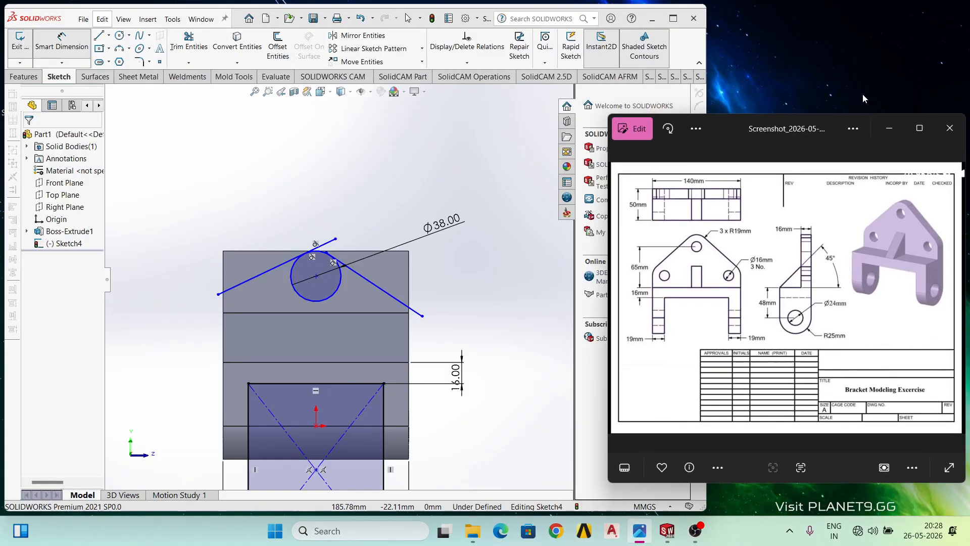
pyautogui.doubleClick(825, 113)
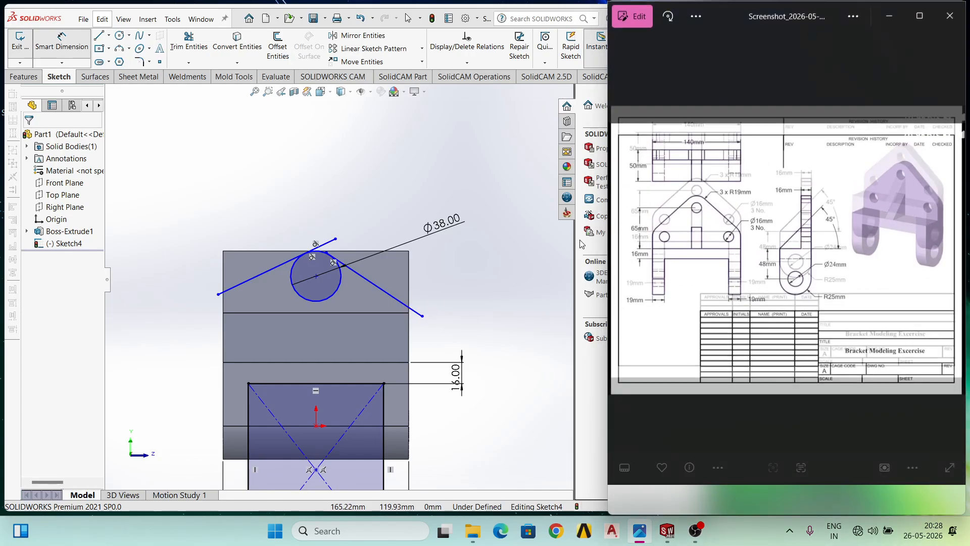
pyautogui.click(582, 244)
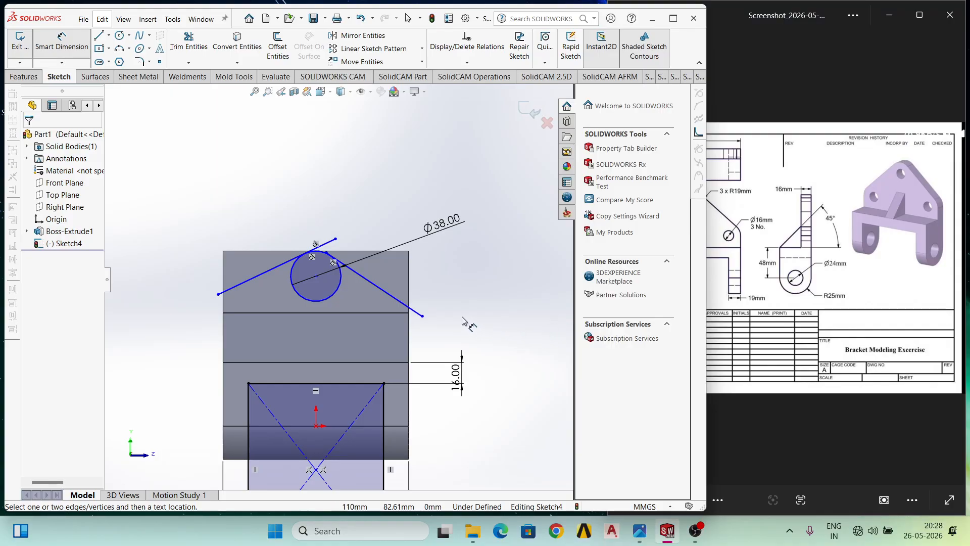
# Move the lower ends of both sloping lines onto the body's side edges, where they meet the upper horizontal edge.
pyautogui.click(422, 317)
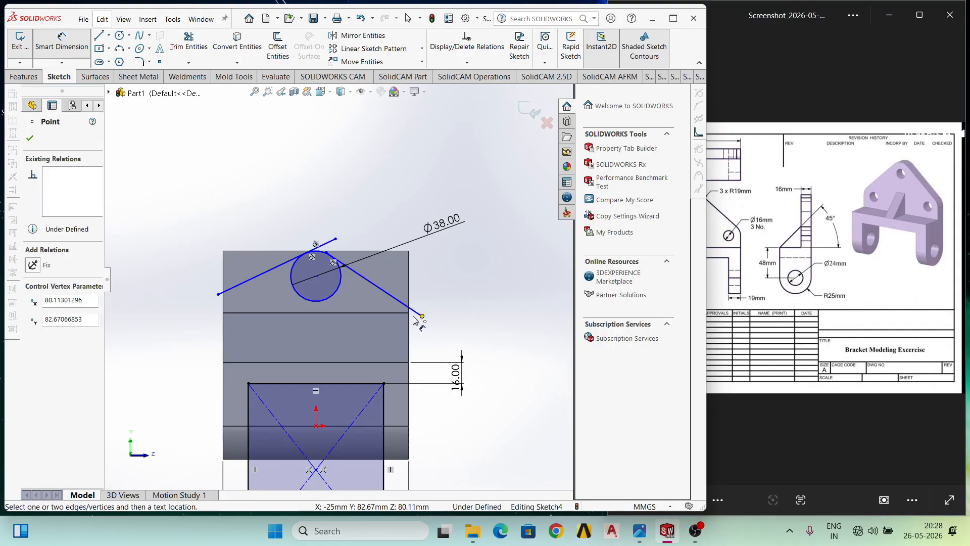
pyautogui.moveTo(426, 323); pyautogui.dragTo(408, 320)
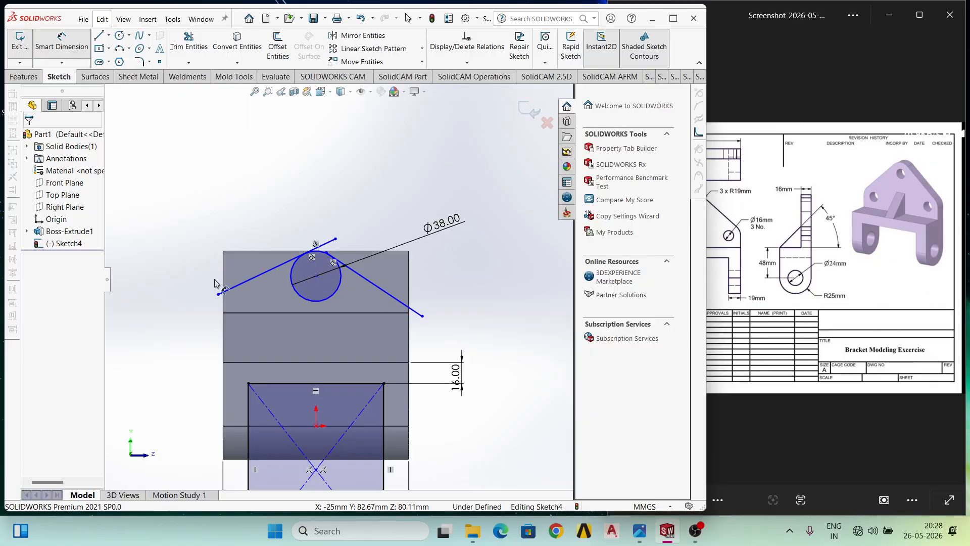
pyautogui.press('Escape')
pyautogui.moveTo(219, 295); pyautogui.dragTo(222, 312)
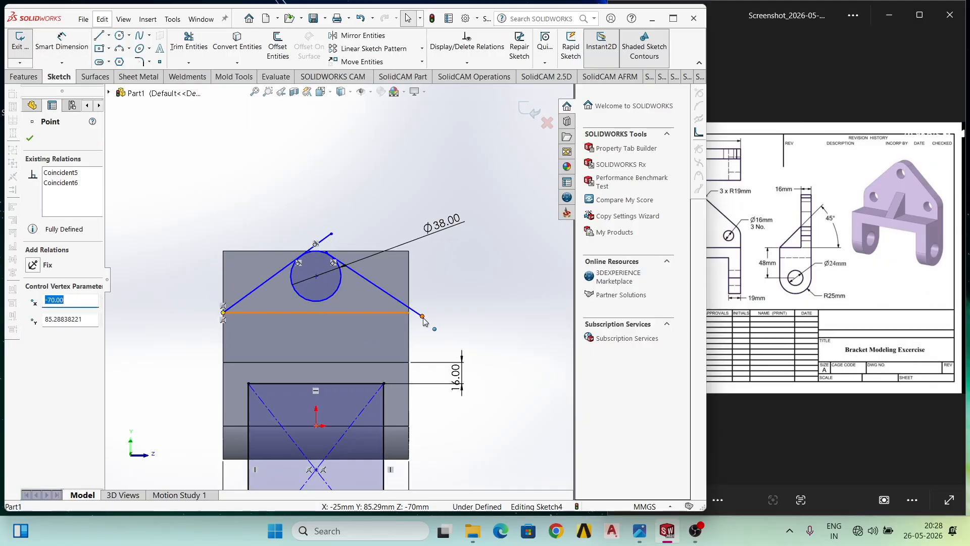
pyautogui.moveTo(422, 316); pyautogui.dragTo(408, 313)
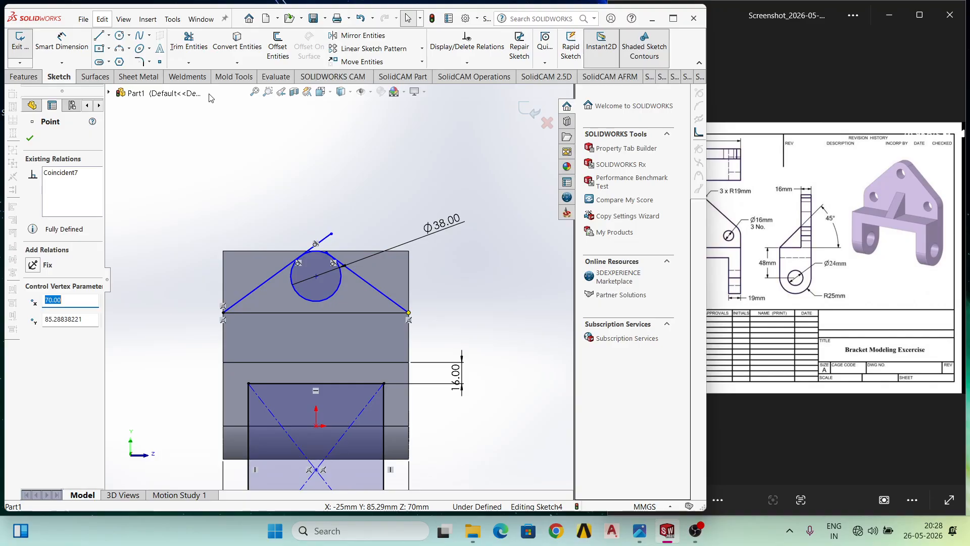
# Trim the left sloping line's overhang above the circle and the circle's lower arc between the two tangent lines.
pyautogui.click(189, 40)
pyautogui.scroll(-3, 304, 237)
pyautogui.moveTo(340, 275); pyautogui.dragTo(362, 280)
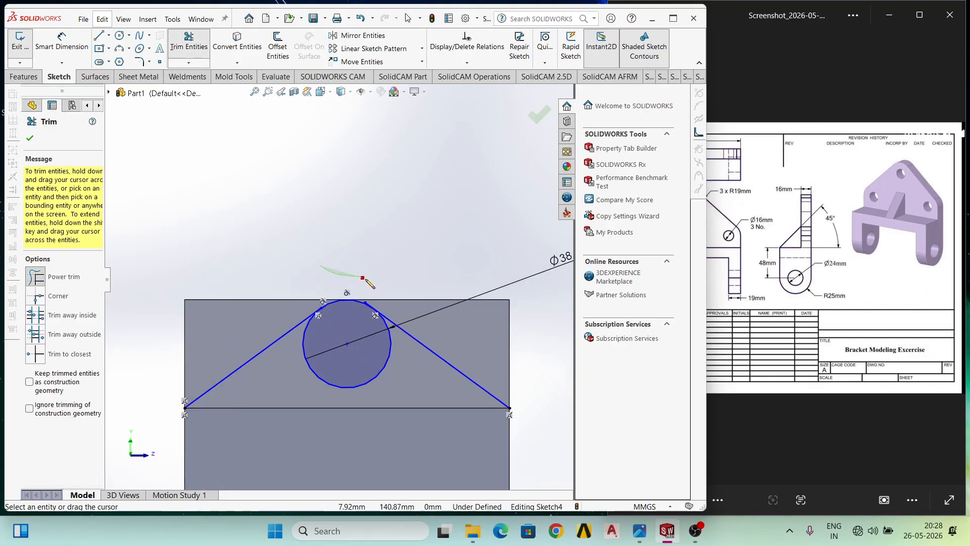
pyautogui.scroll(2, 374, 373)
pyautogui.moveTo(374, 377); pyautogui.dragTo(361, 346)
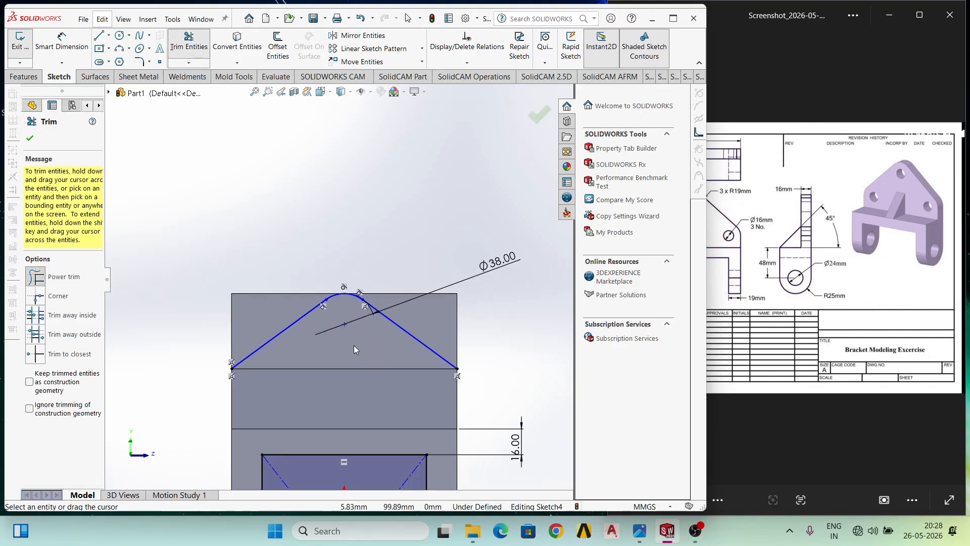
pyautogui.scroll(2, 351, 343)
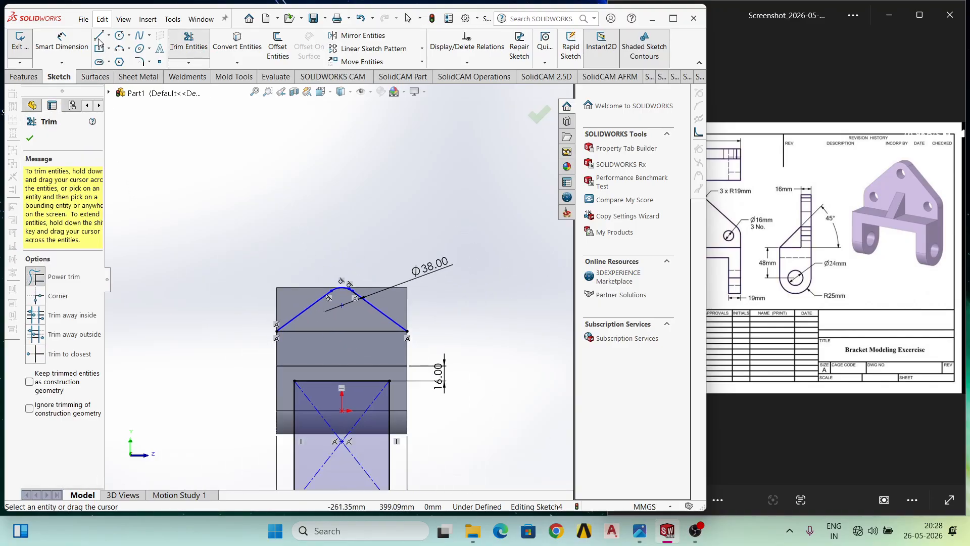
pyautogui.scroll(-1, 282, 353)
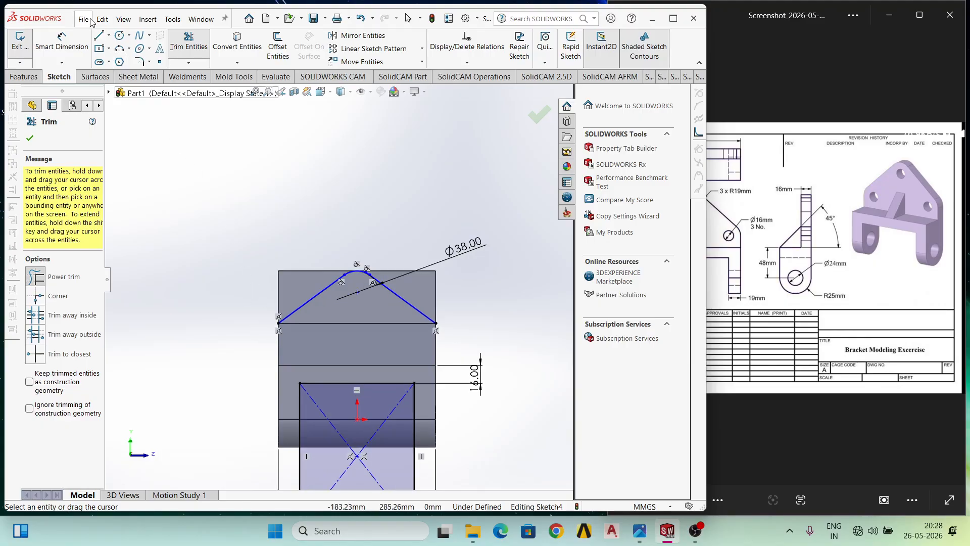
# Sketch a six-line chain from the left sloping line's lower end down to the next horizontal edge, around above the body, to the right line's lower end.
pyautogui.click(99, 35)
pyautogui.scroll(-2, 282, 323)
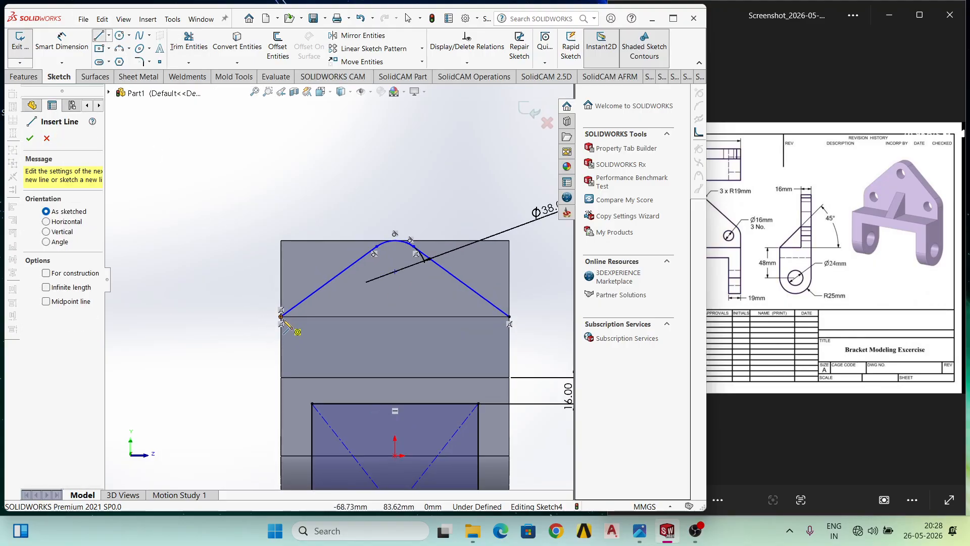
pyautogui.click(281, 317)
pyautogui.click(282, 376)
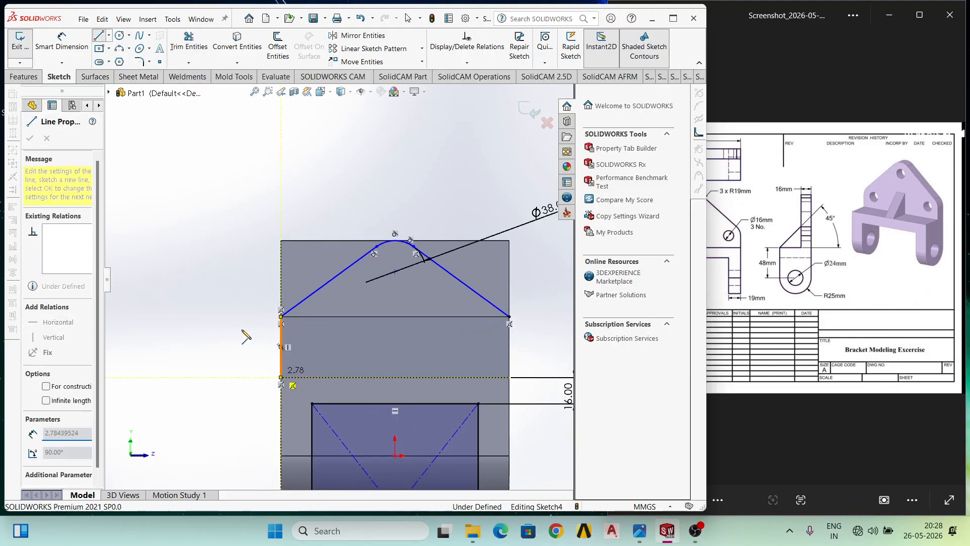
pyautogui.click(186, 235)
pyautogui.click(306, 154)
pyautogui.scroll(2, 461, 176)
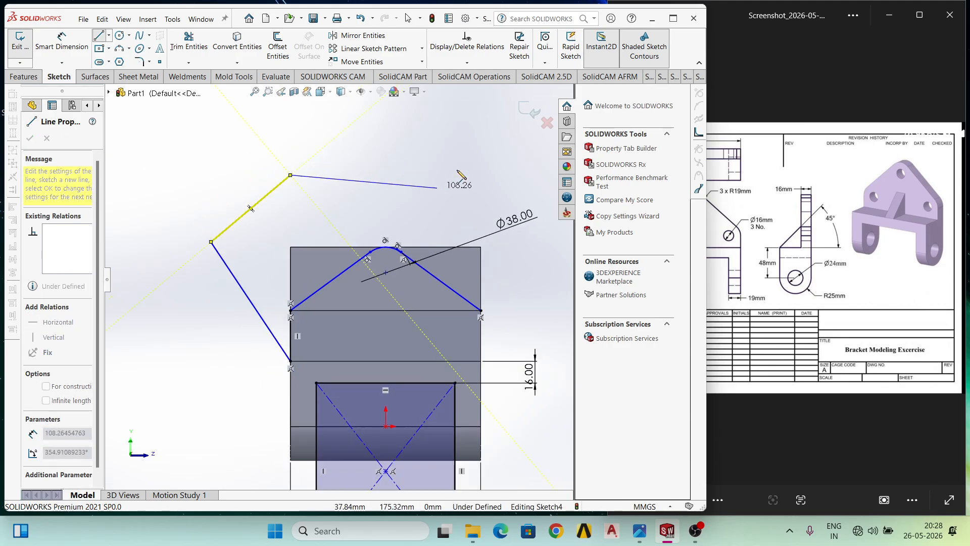
pyautogui.click(458, 170)
pyautogui.click(530, 205)
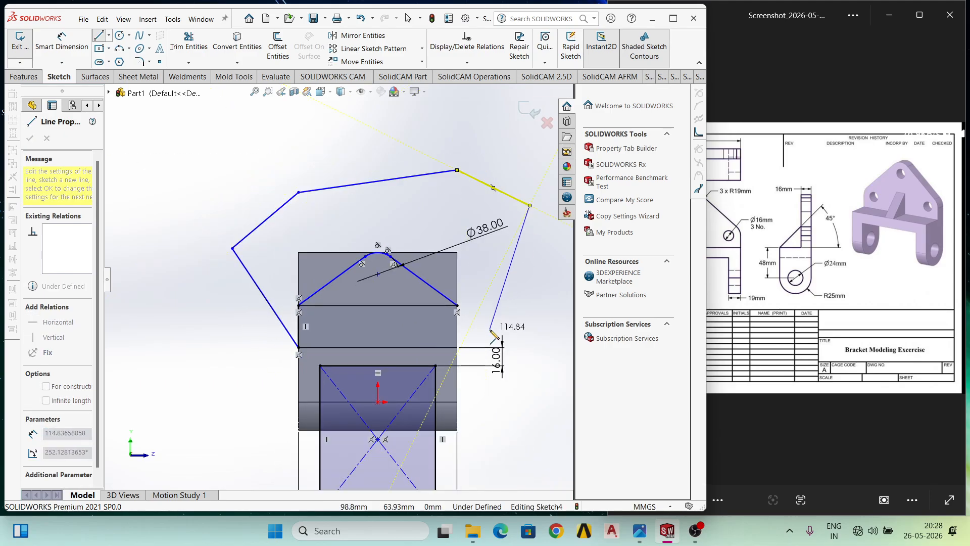
pyautogui.click(457, 306)
pyautogui.scroll(1, 487, 333)
pyautogui.scroll(-1, 487, 333)
pyautogui.press('Escape')
pyautogui.press('Escape')
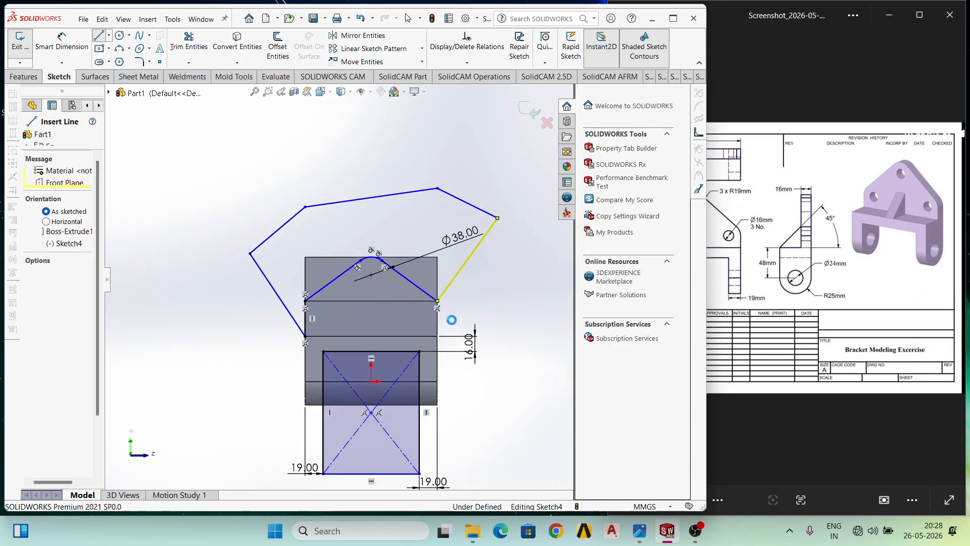
# Trim the short leftover stub of the right sloping line beyond its tangent point with the arc.
pyautogui.scroll(-2, 326, 315)
pyautogui.scroll(-4, 490, 269)
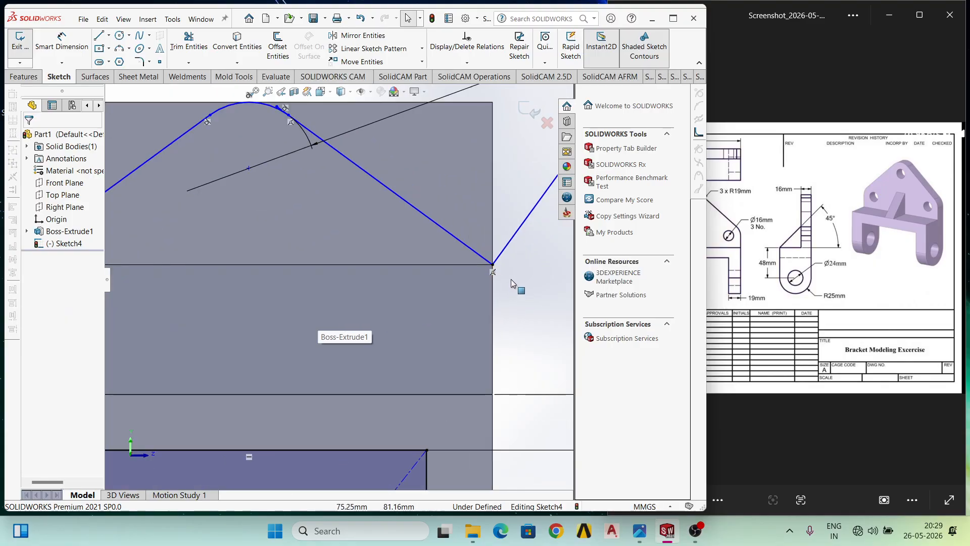
pyautogui.scroll(4, 463, 277)
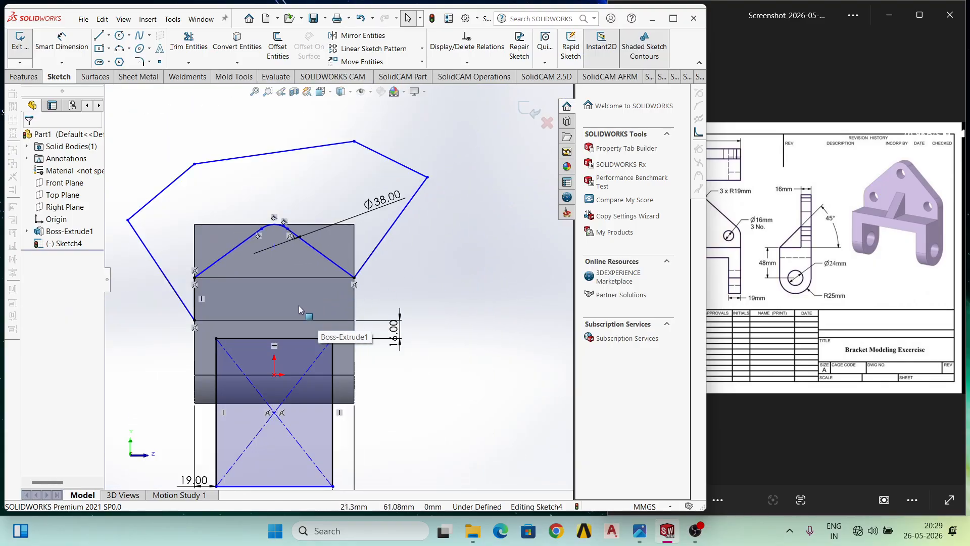
pyautogui.scroll(-6, 283, 238)
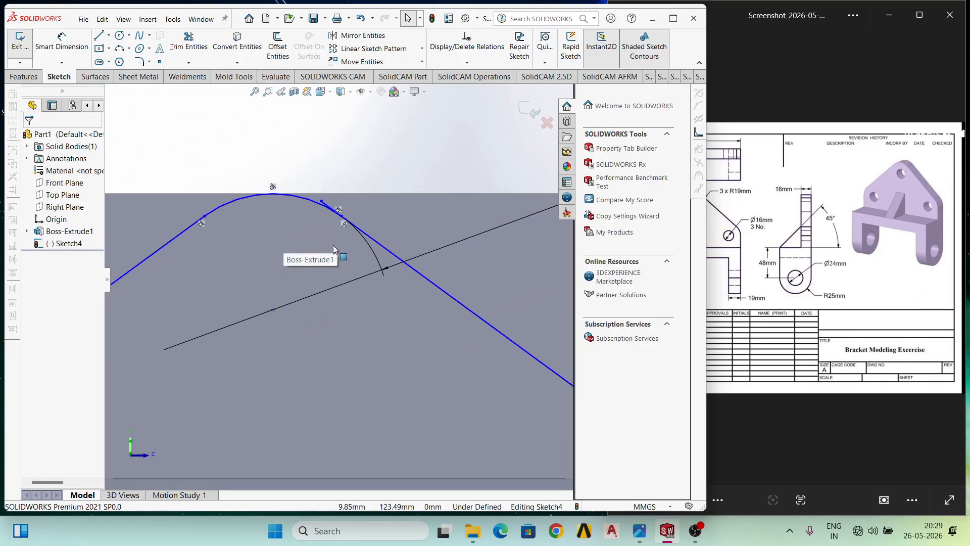
pyautogui.scroll(-5, 323, 209)
pyautogui.click(189, 43)
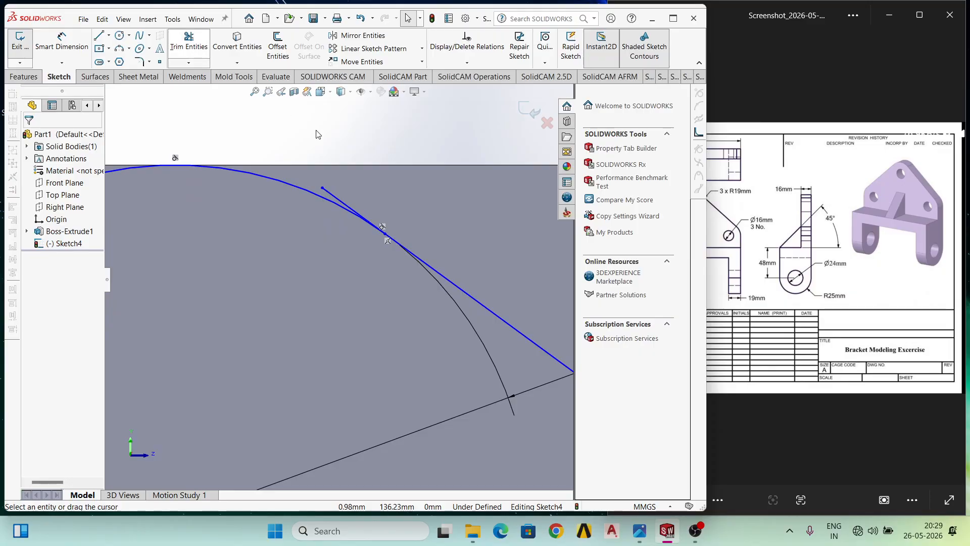
pyautogui.scroll(-3, 354, 154)
pyautogui.moveTo(338, 229); pyautogui.dragTo(351, 250)
pyautogui.scroll(8, 362, 252)
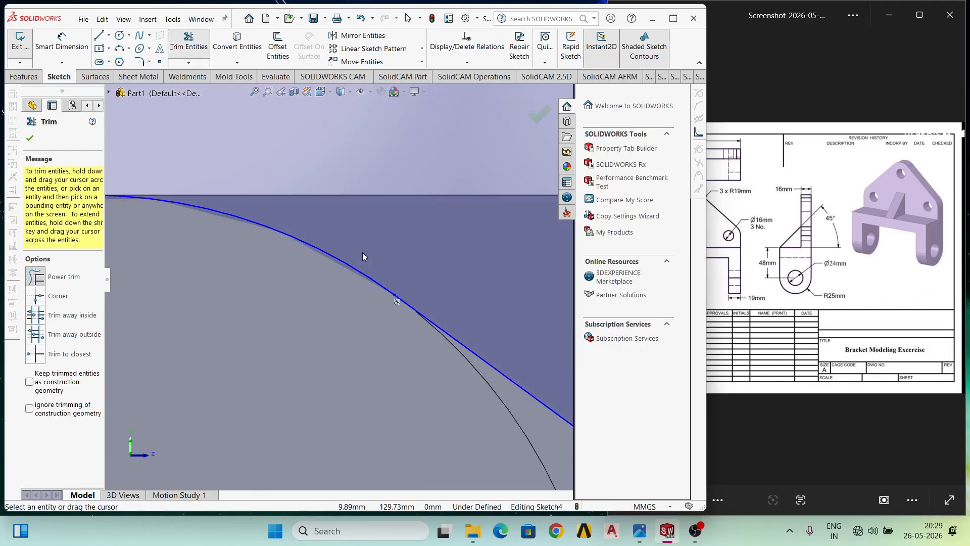
pyautogui.scroll(3, 371, 317)
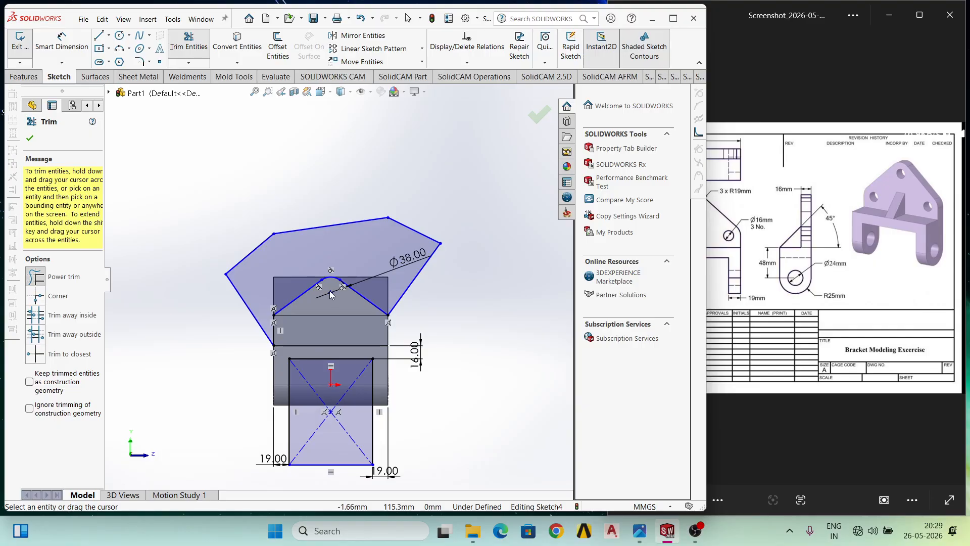
# Check the upper plate's hole callouts in the bracket reference drawing and return to the sketch.
pyautogui.click(930, 253)
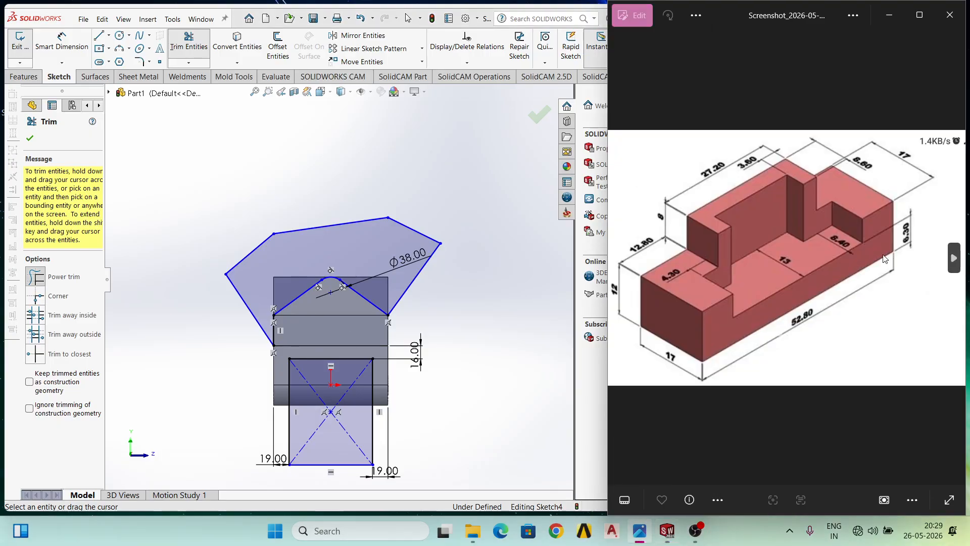
pyautogui.click(621, 265)
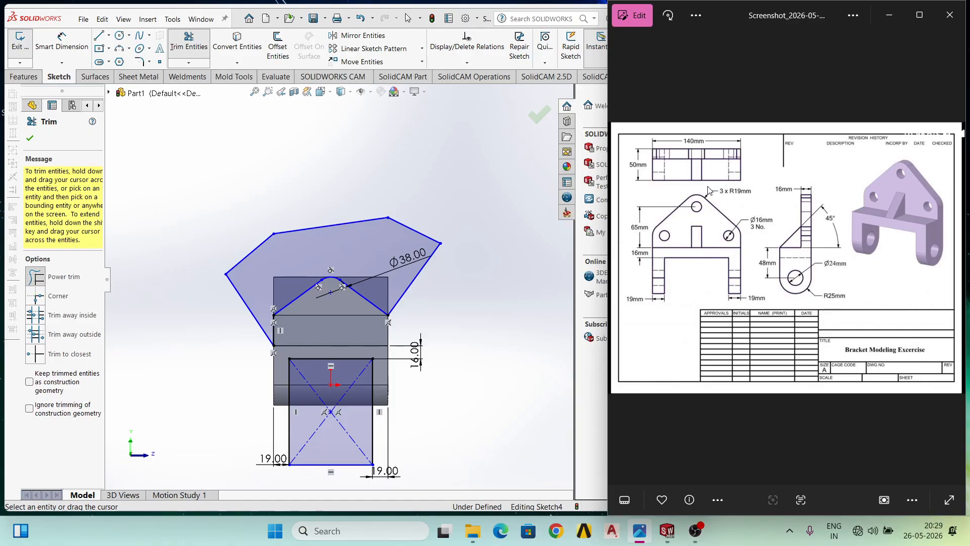
pyautogui.click(122, 40)
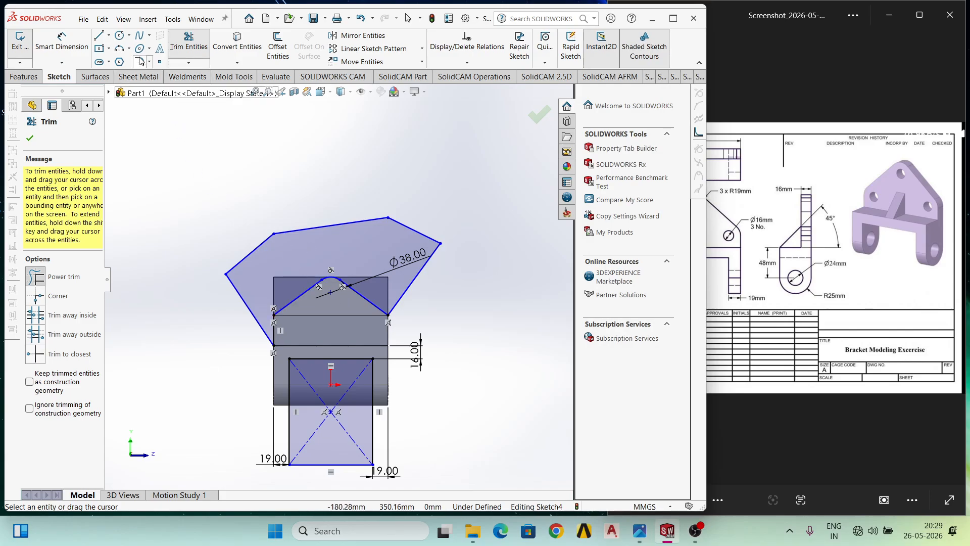
# Sketch three circles about 19 to 20 mm in diameter: one at the top arc's centre and two level ones above the cutout's upper corners.
pyautogui.click(119, 35)
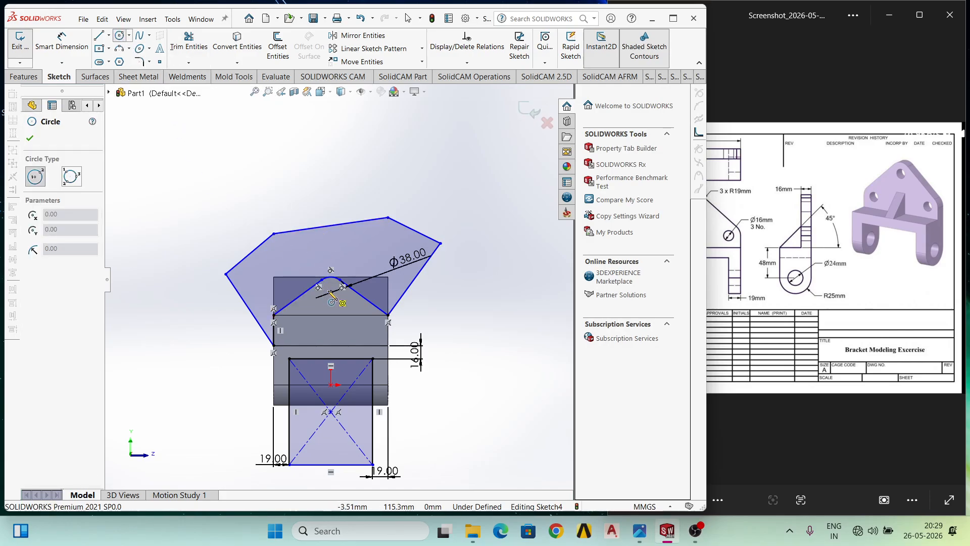
pyautogui.moveTo(331, 292); pyautogui.dragTo(336, 297)
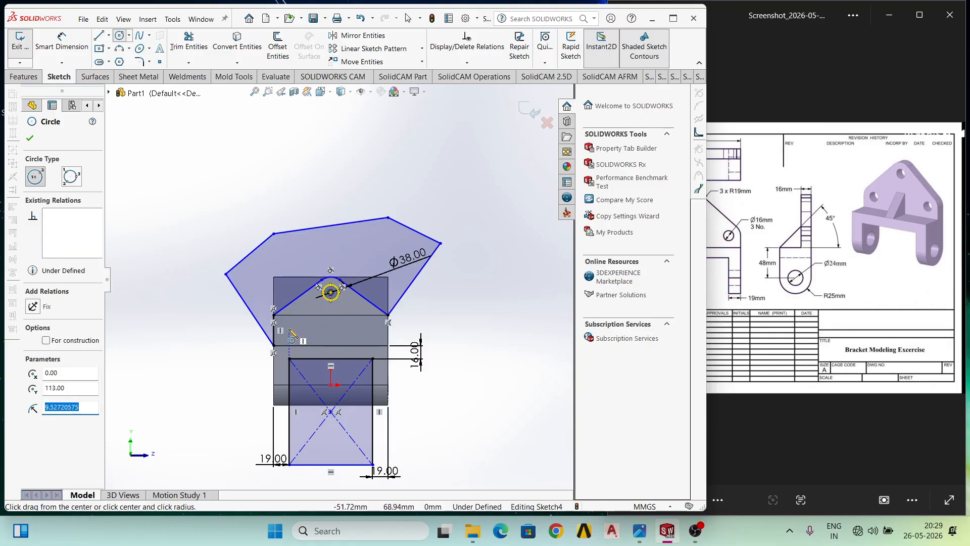
pyautogui.moveTo(289, 322); pyautogui.dragTo(297, 324)
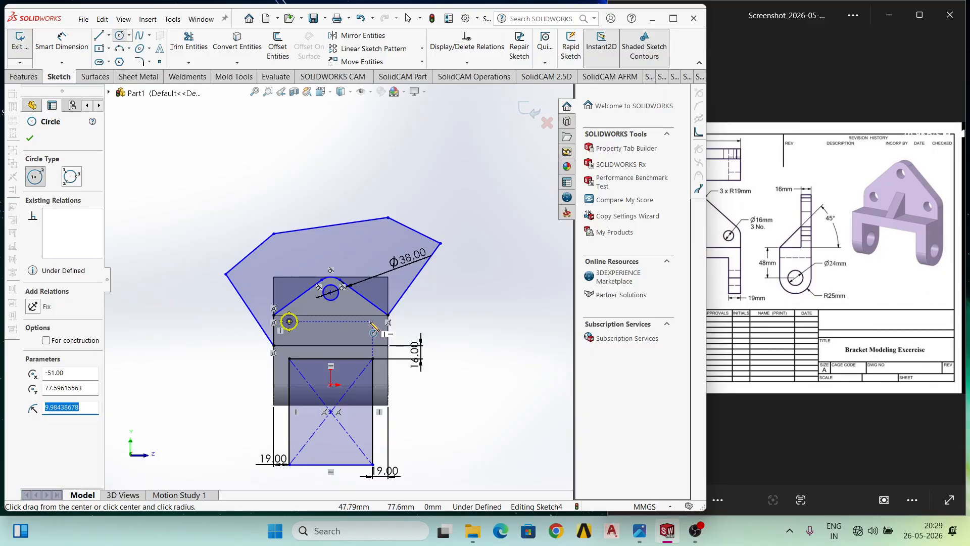
pyautogui.moveTo(373, 322); pyautogui.dragTo(381, 327)
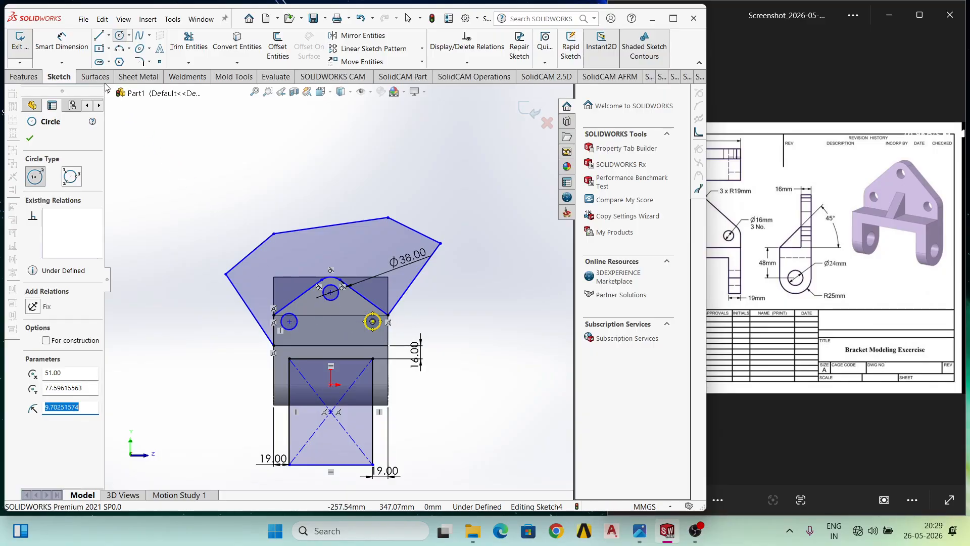
# Dimension the right circle's diameter as 16 mm.
pyautogui.click(61, 41)
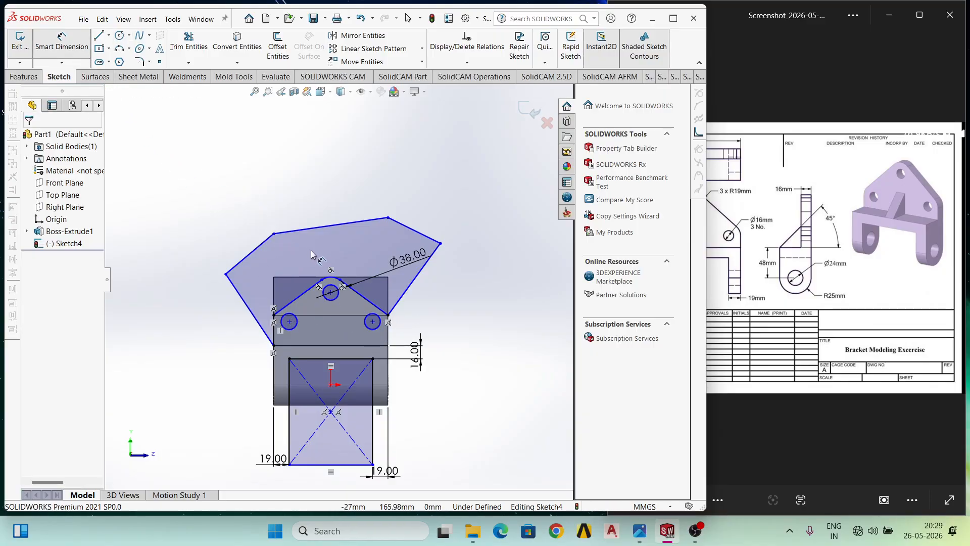
pyautogui.click(374, 332)
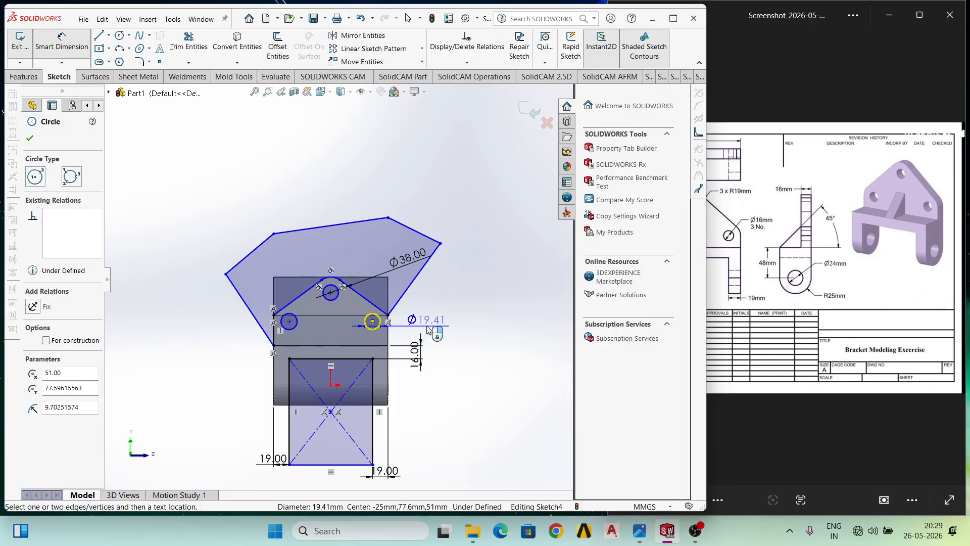
pyautogui.click(428, 325)
pyautogui.write('16')
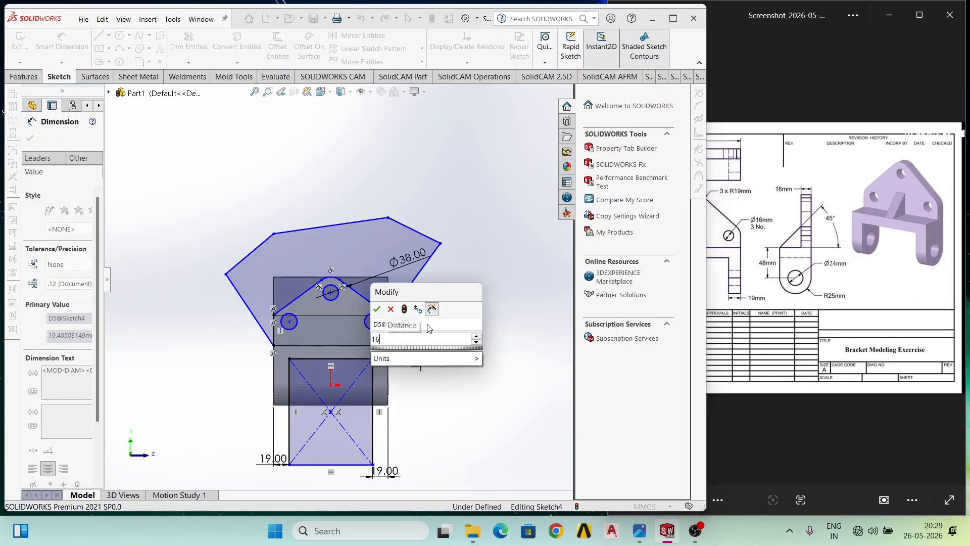
pyautogui.press('Return')
pyautogui.press('Escape')
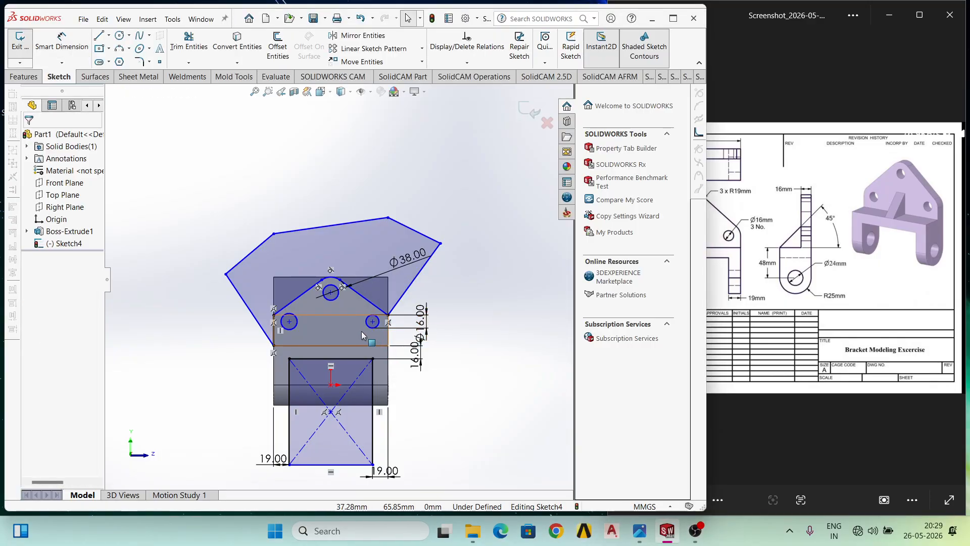
# Make the top circle equal to the 16 mm right circle, and the left circle equal to the top one.
pyautogui.click(370, 328)
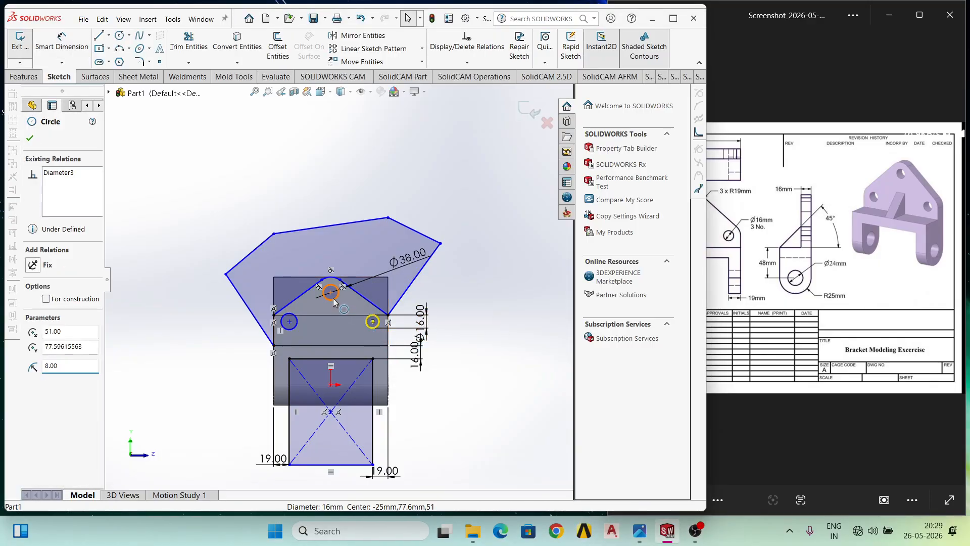
pyautogui.keyDown('ctrl'); pyautogui.click(325, 286); pyautogui.keyUp('ctrl')
pyautogui.click(38, 368)
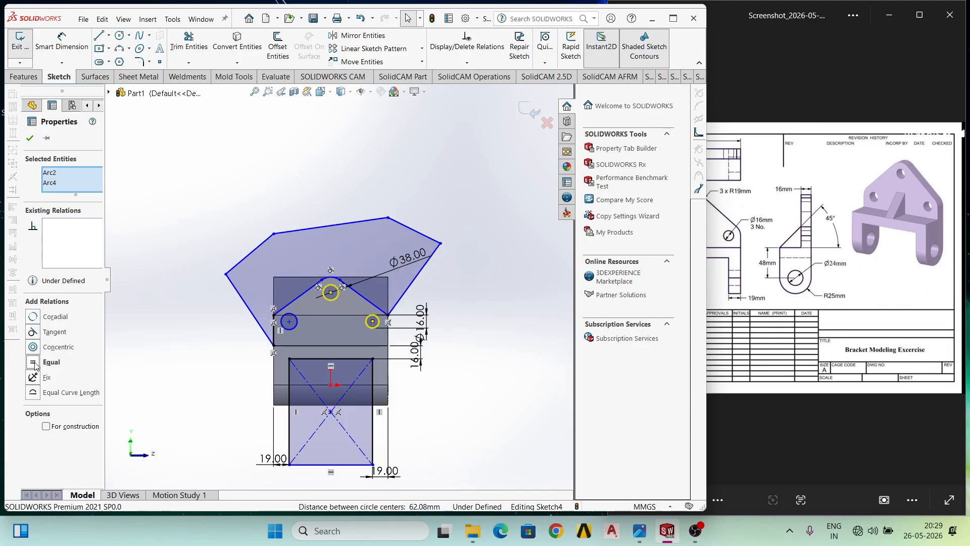
pyautogui.click(257, 349)
pyautogui.click(296, 331)
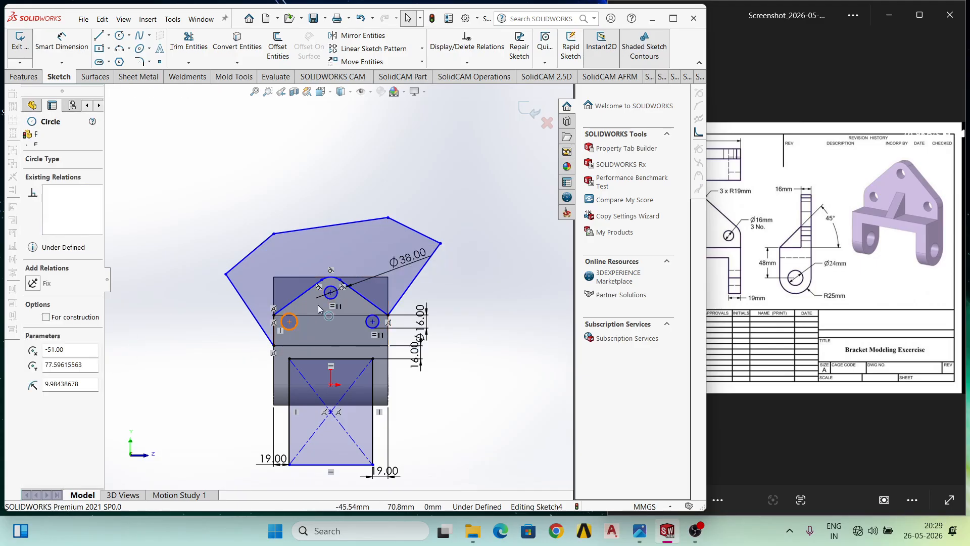
pyautogui.keyDown('ctrl'); pyautogui.click(336, 292); pyautogui.keyUp('ctrl')
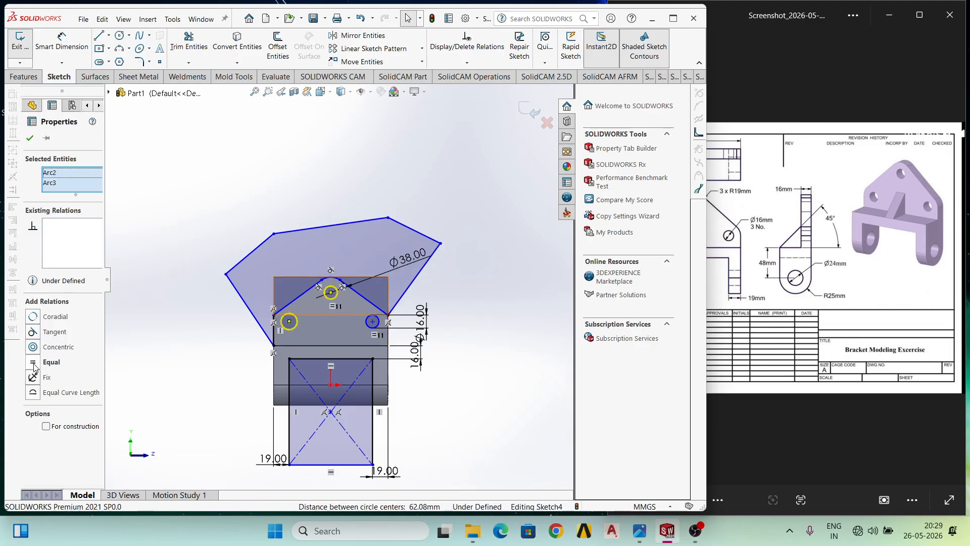
pyautogui.click(33, 362)
pyautogui.press('Escape')
pyautogui.scroll(-2, 295, 323)
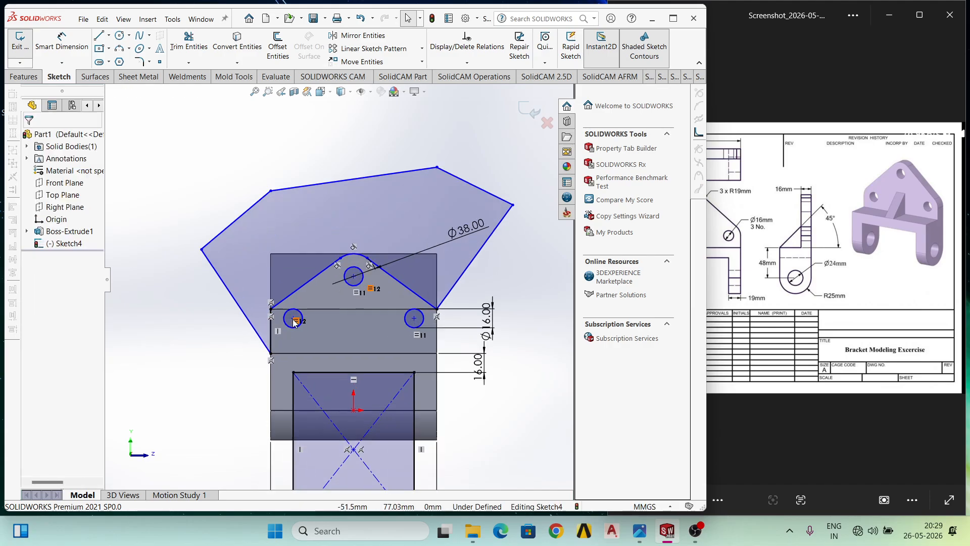
# Dimension the horizontal distance between the centres of the left circle and the top circle.
pyautogui.click(66, 52)
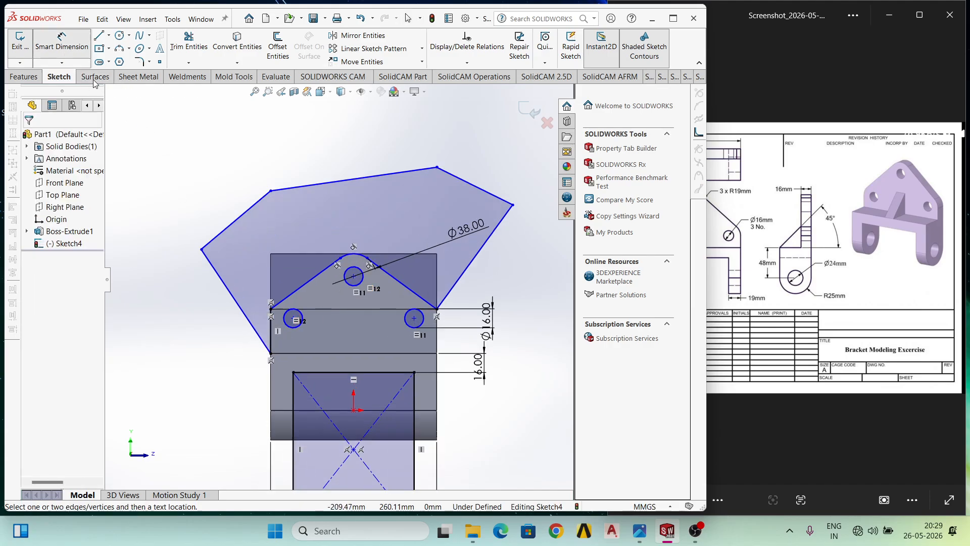
pyautogui.click(302, 327)
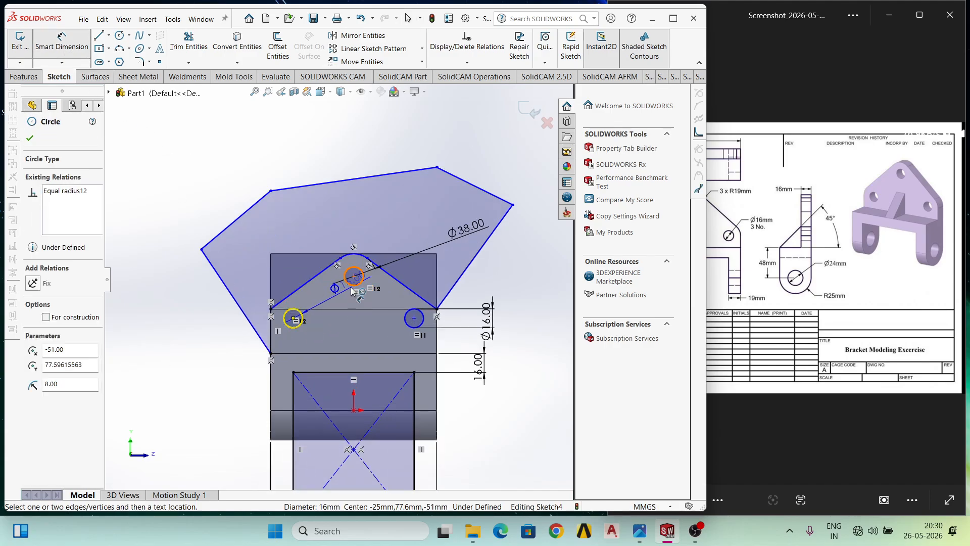
pyautogui.click(354, 276)
pyautogui.click(338, 335)
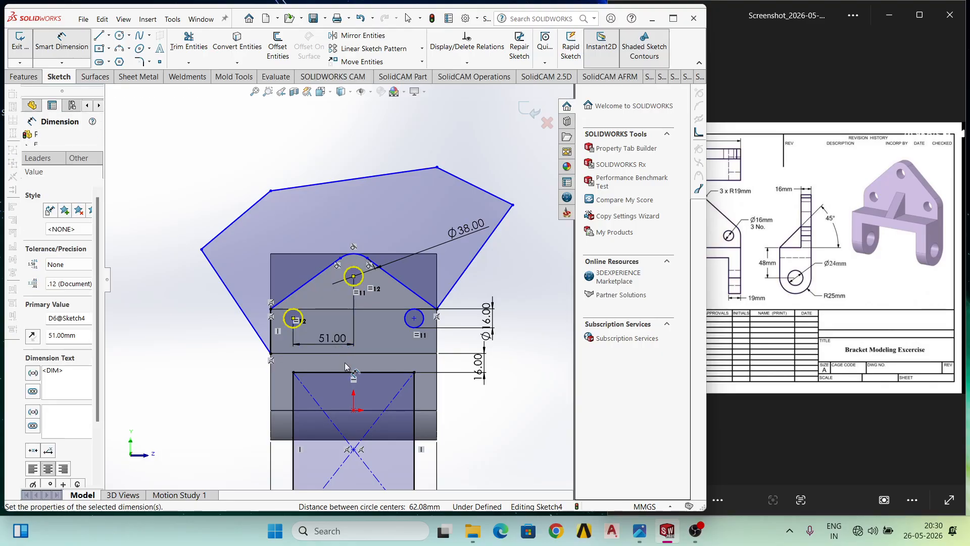
pyautogui.press('Return')
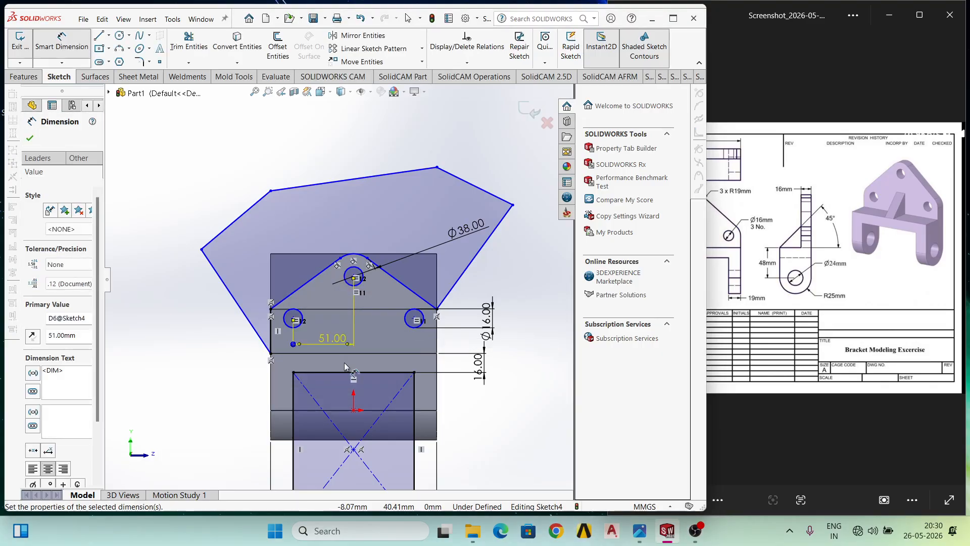
# Dimension the horizontal distance between the centres of the top circle and the right circle.
pyautogui.click(355, 276)
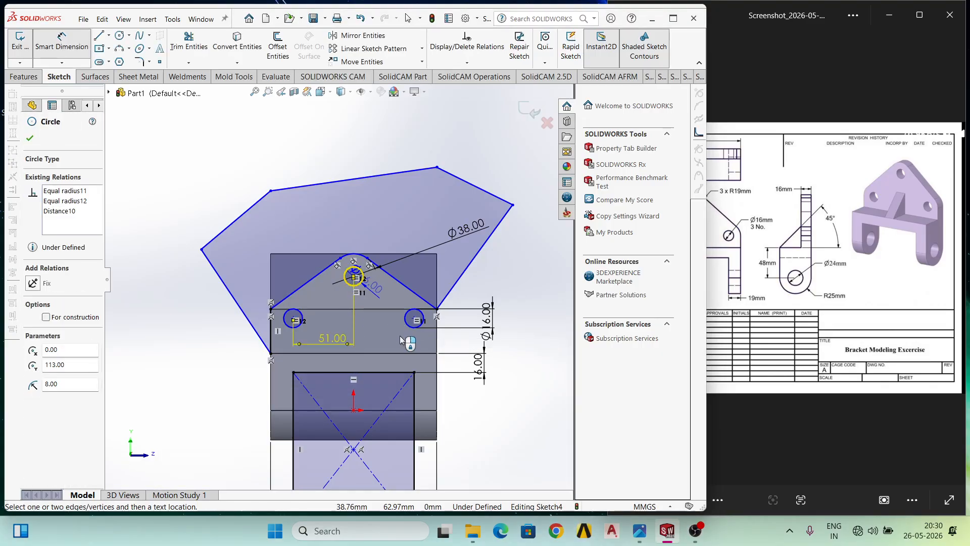
pyautogui.click(412, 332)
pyautogui.click(391, 346)
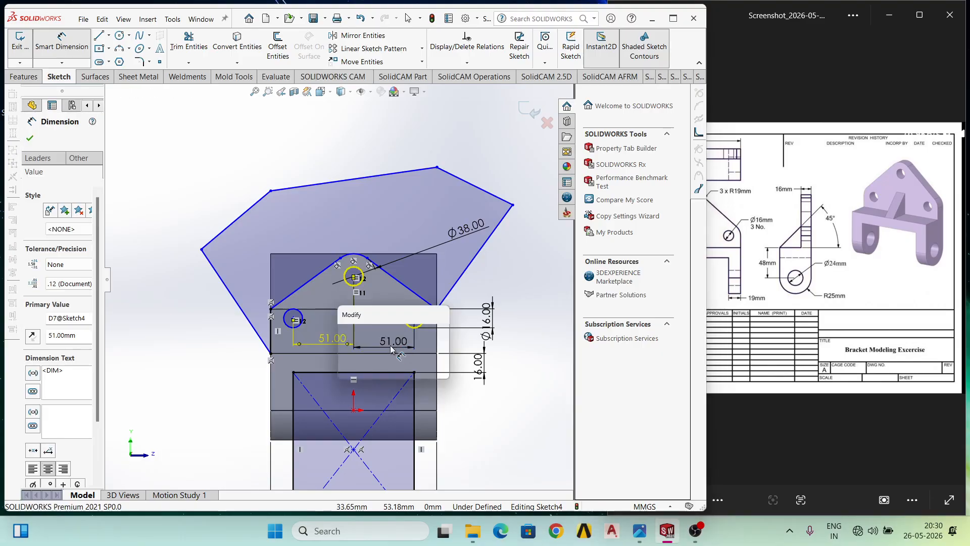
pyautogui.click(344, 334)
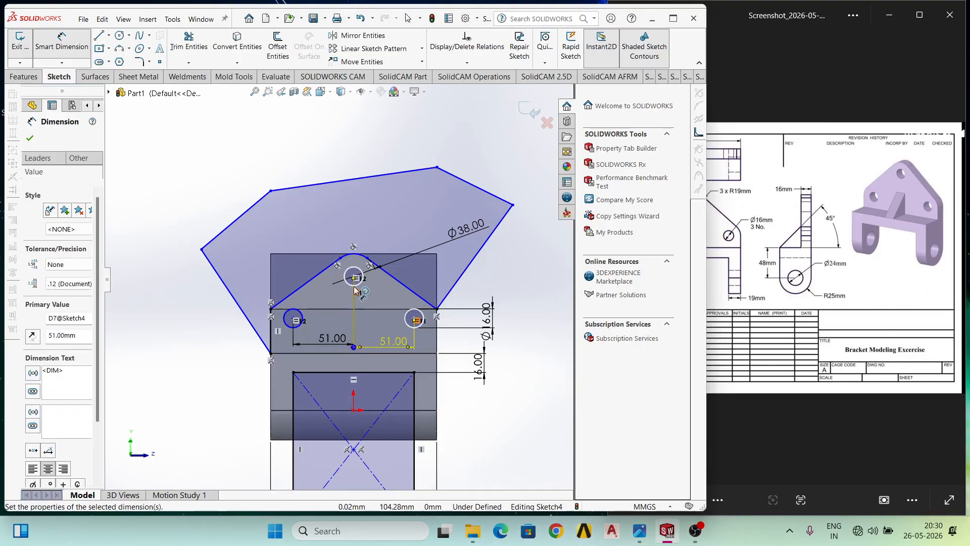
pyautogui.click(353, 278)
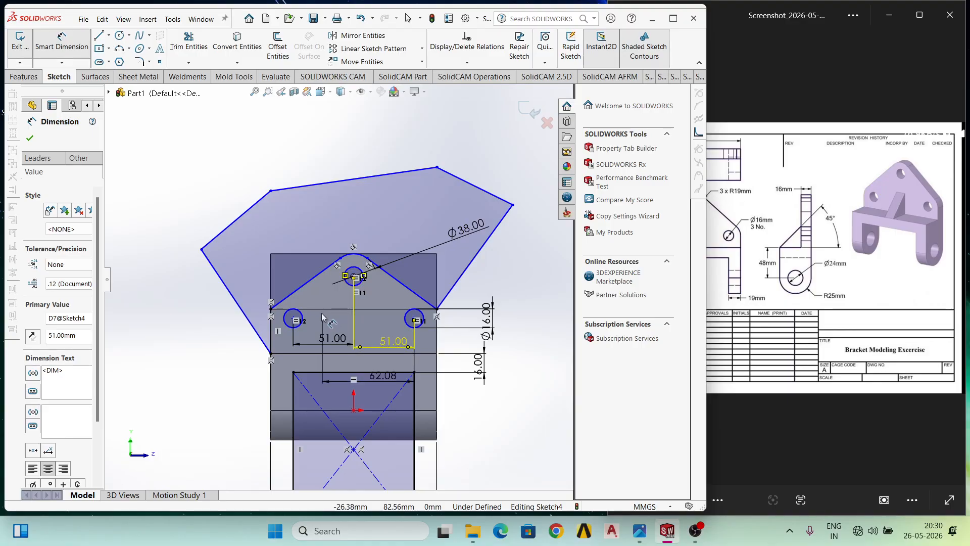
pyautogui.press('Escape')
pyautogui.press('Escape')
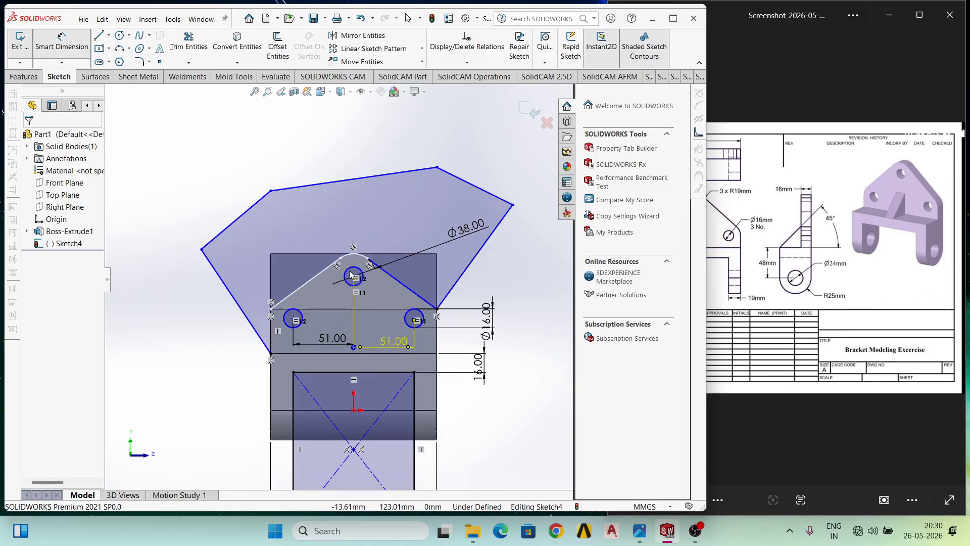
# Dimension the vertical distance between the top and left circle centres as 38 mm.
pyautogui.click(348, 286)
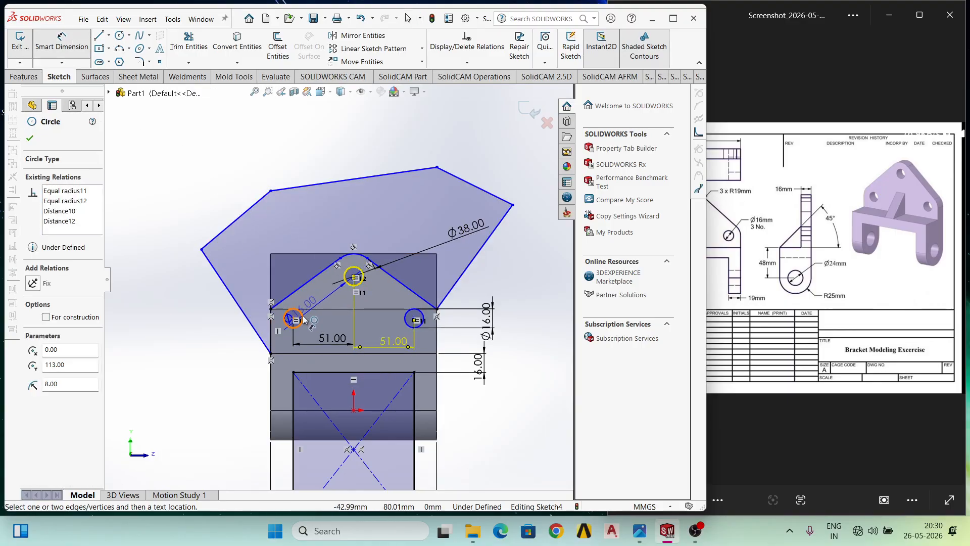
pyautogui.click(302, 323)
pyautogui.click(196, 305)
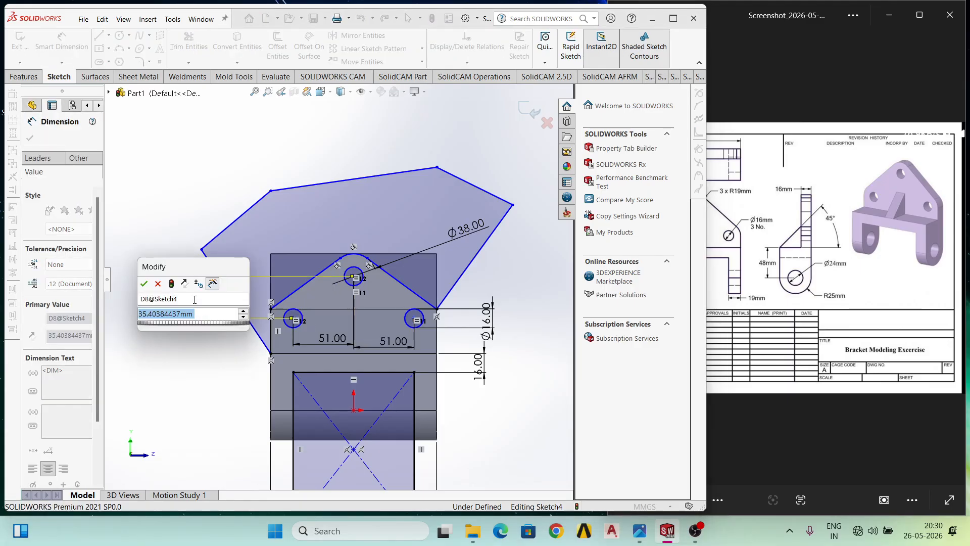
pyautogui.write('38')
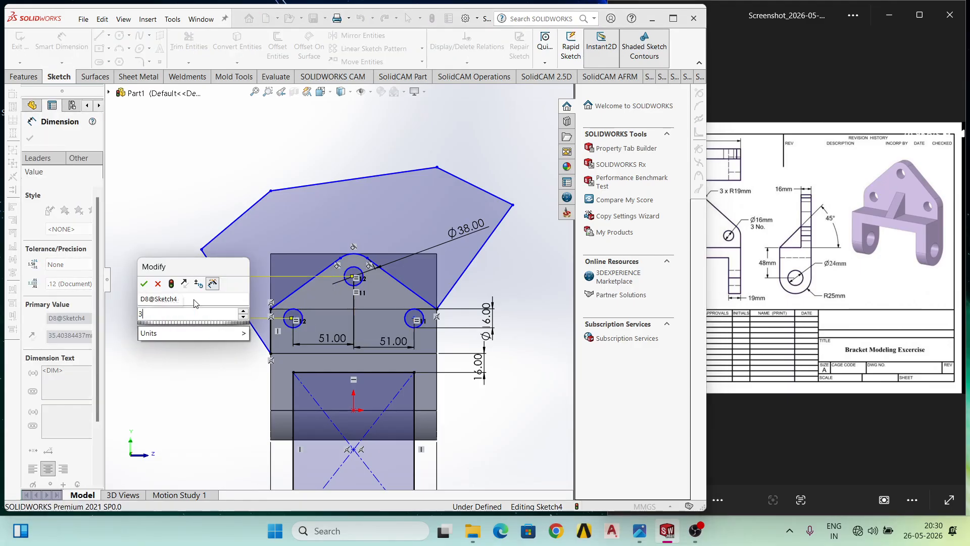
pyautogui.press('Return')
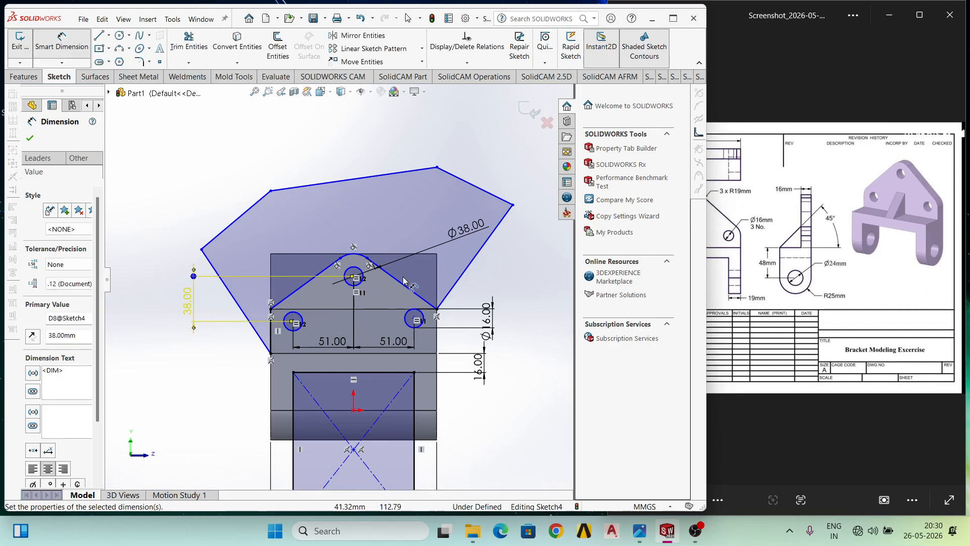
# Dimension the vertical distance between the top and right circle centres as 38 mm.
pyautogui.click(365, 285)
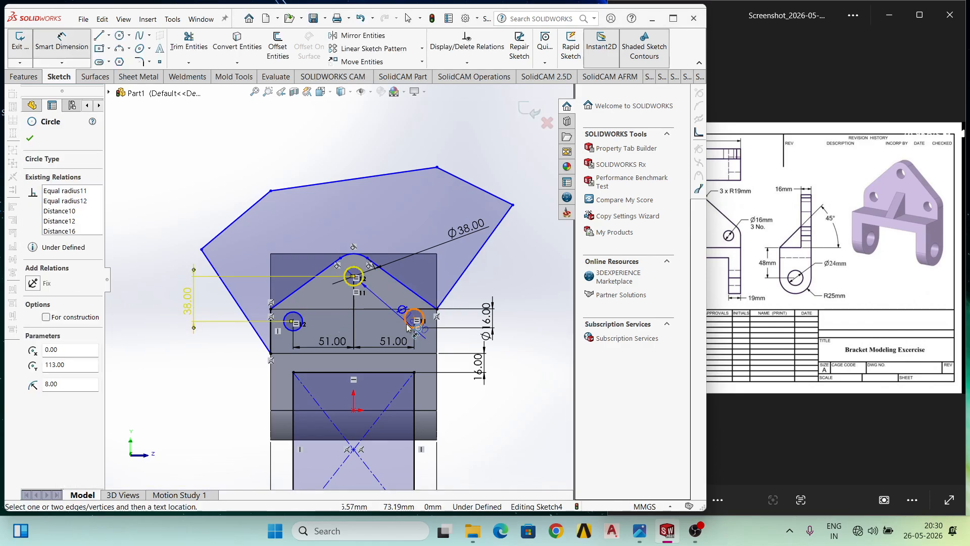
pyautogui.keyDown('ctrl'); pyautogui.click(408, 323); pyautogui.keyUp('ctrl')
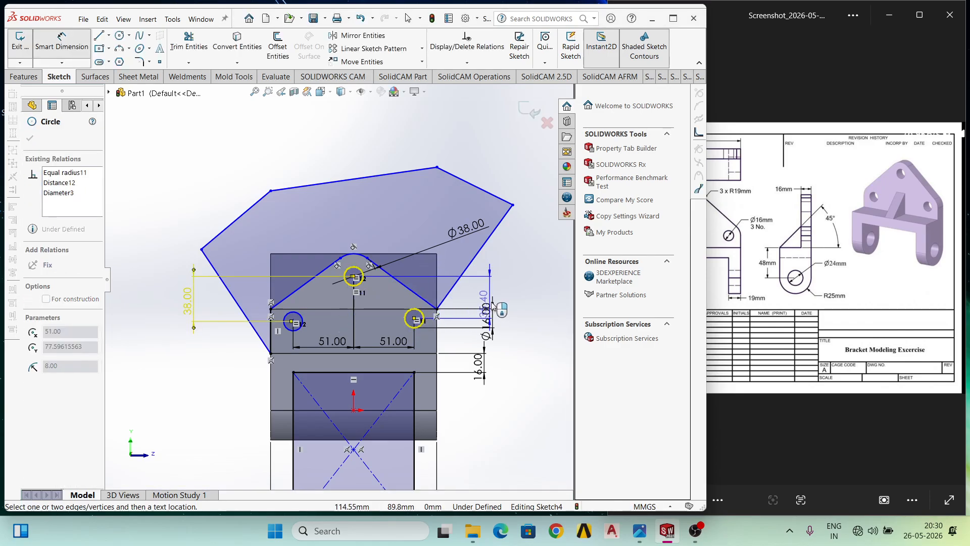
pyautogui.doubleClick(490, 293)
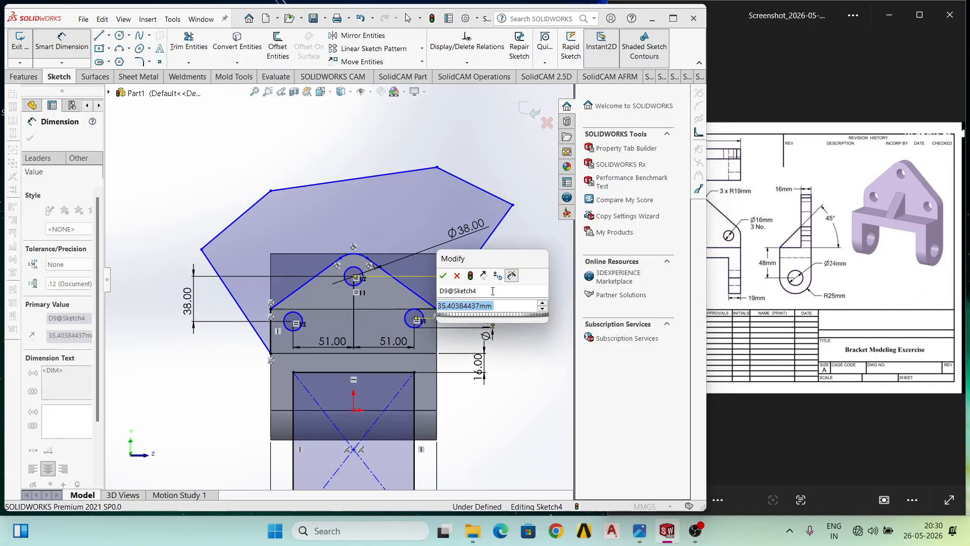
pyautogui.write('38')
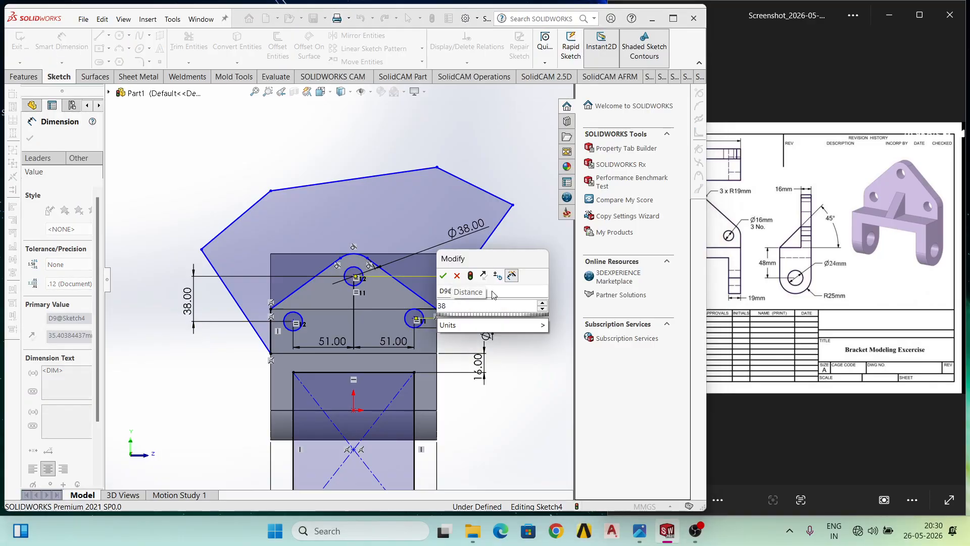
pyautogui.press('Return')
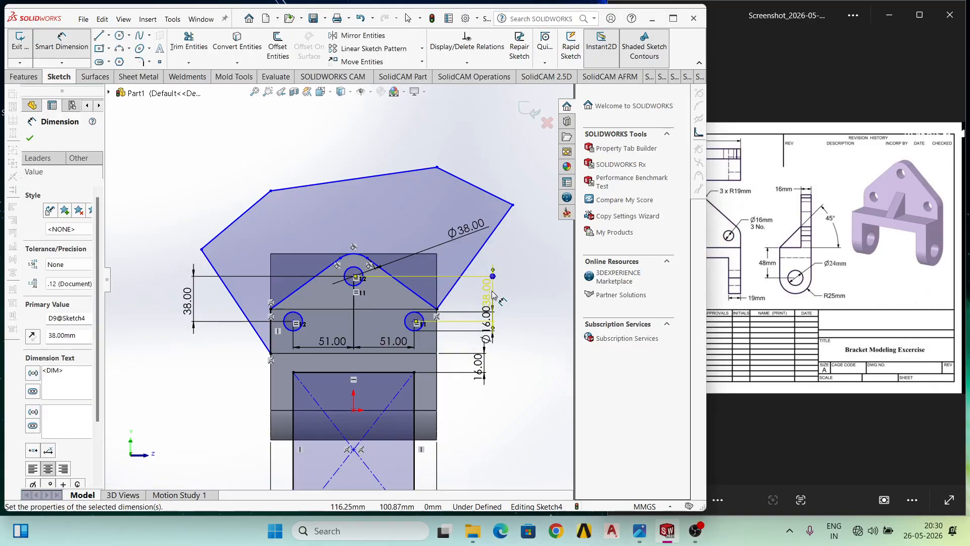
# Set both vertical distances from the top circle to the left and right circles to 40 mm.
pyautogui.scroll(2, 427, 391)
pyautogui.scroll(-3, 281, 310)
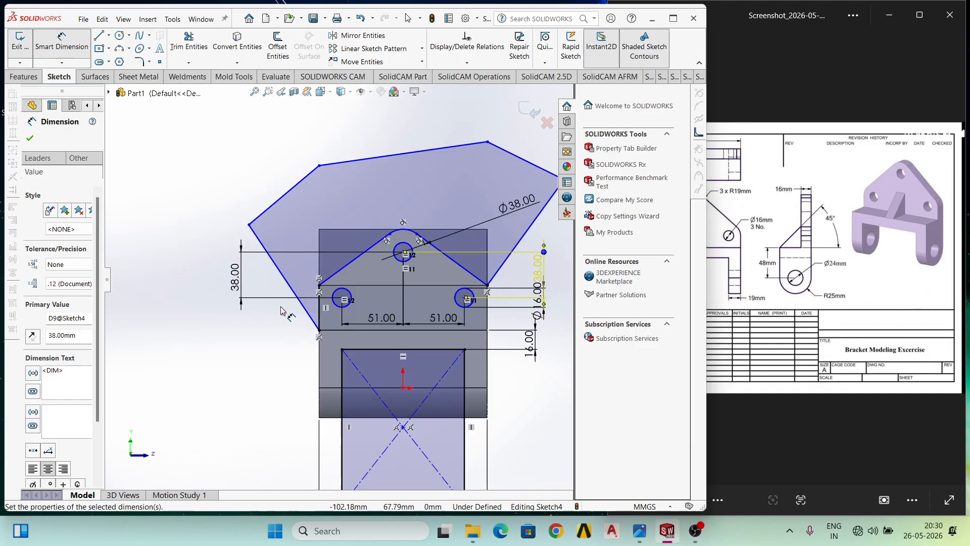
pyautogui.doubleClick(234, 283)
pyautogui.press('Return')
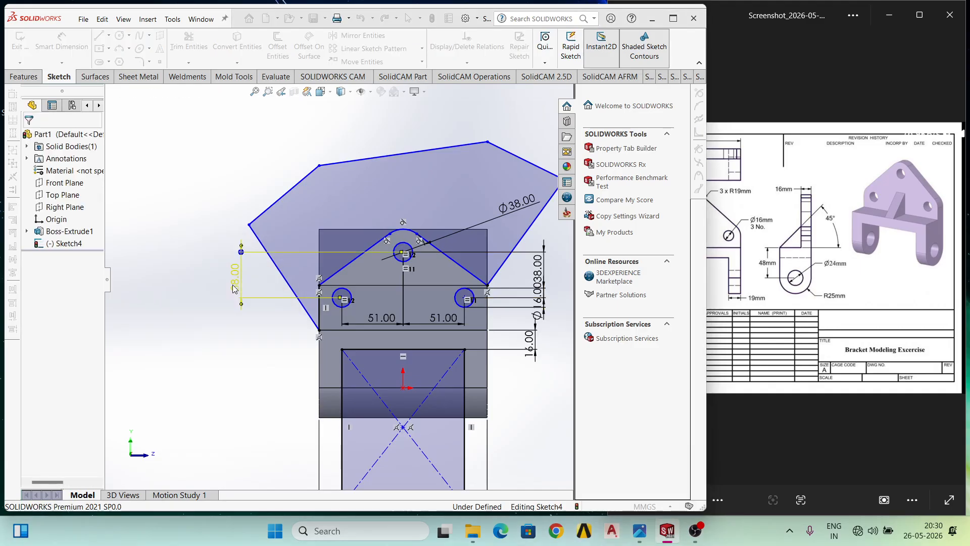
pyautogui.doubleClick(543, 273)
pyautogui.write('40')
pyautogui.press('Return')
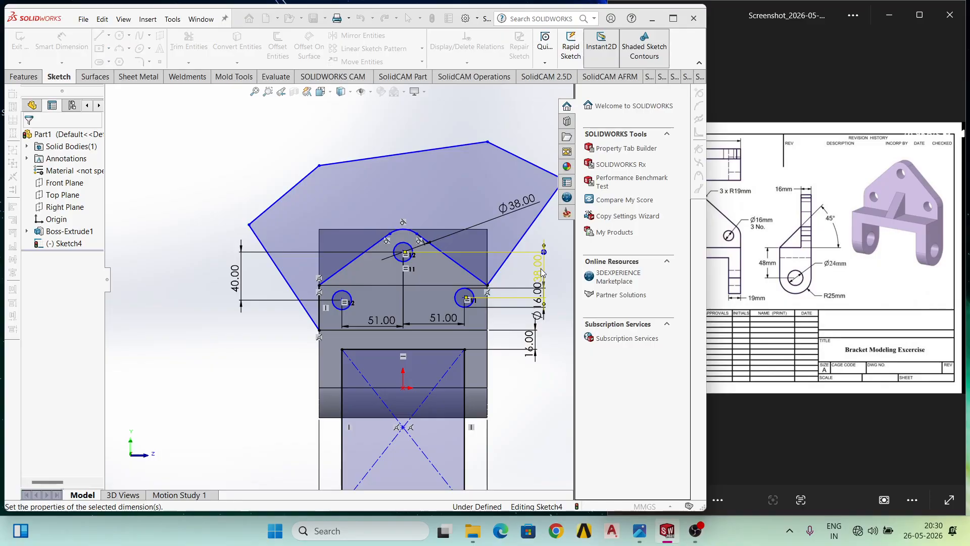
# Cut-extrude the leg cutout, upper plate outline and three holes through the body with a blind depth of 140 mm.
pyautogui.scroll(4, 433, 422)
pyautogui.moveTo(471, 326); pyautogui.dragTo(444, 357, button='middle')
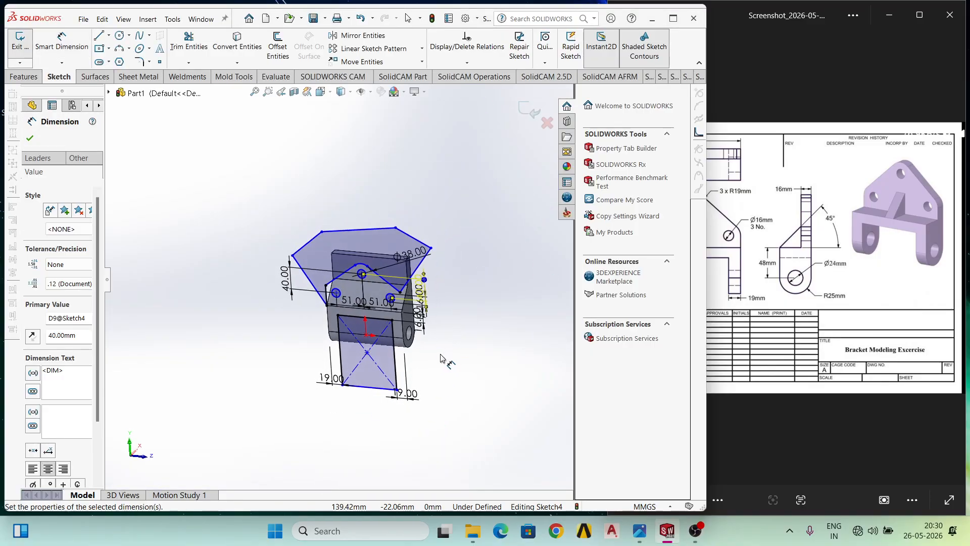
pyautogui.click(23, 77)
pyautogui.click(179, 47)
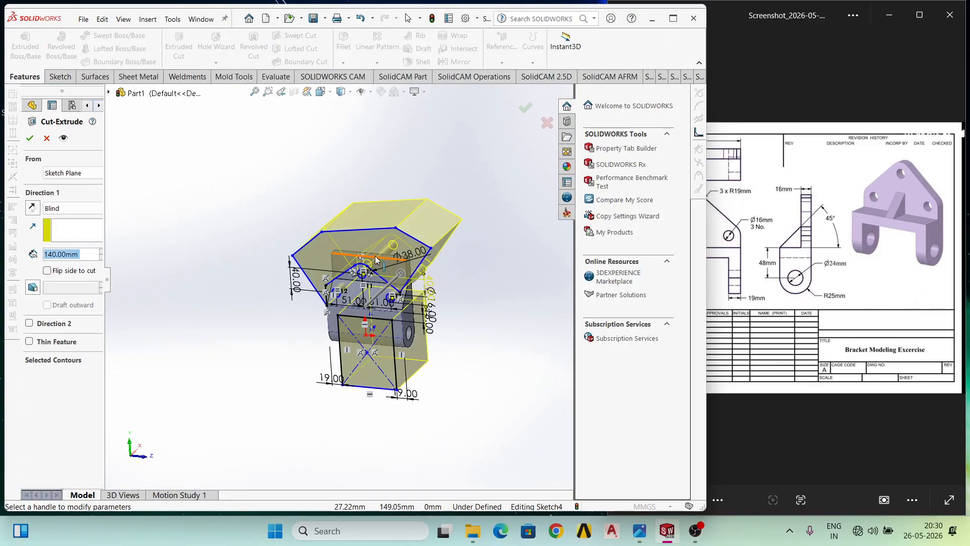
pyautogui.moveTo(376, 260)
pyautogui.mouseDown(button='middle')
pyautogui.moveTo(353, 287)
pyautogui.moveTo(360, 313)
pyautogui.moveTo(349, 321)
pyautogui.mouseUp(button='middle')
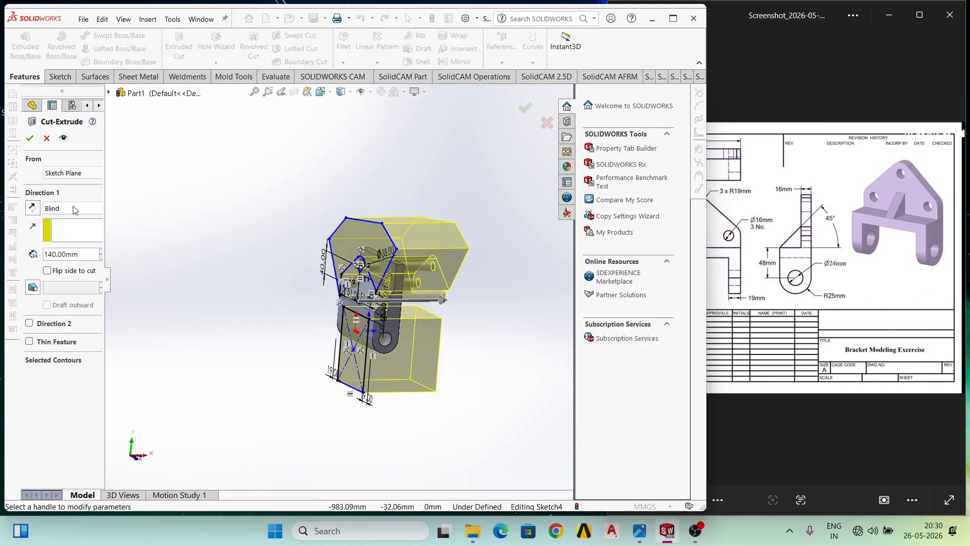
pyautogui.click(30, 139)
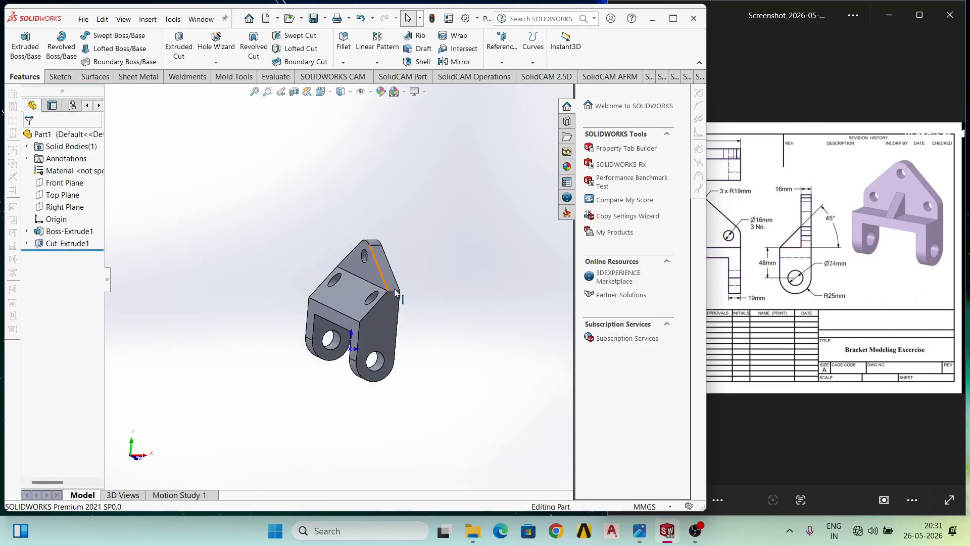
# Start a sketch on the leg's outer side face and draw a horizontal line from the slope's lower corner to the opposite vertical edge.
pyautogui.moveTo(396, 292); pyautogui.dragTo(374, 372, button='middle')
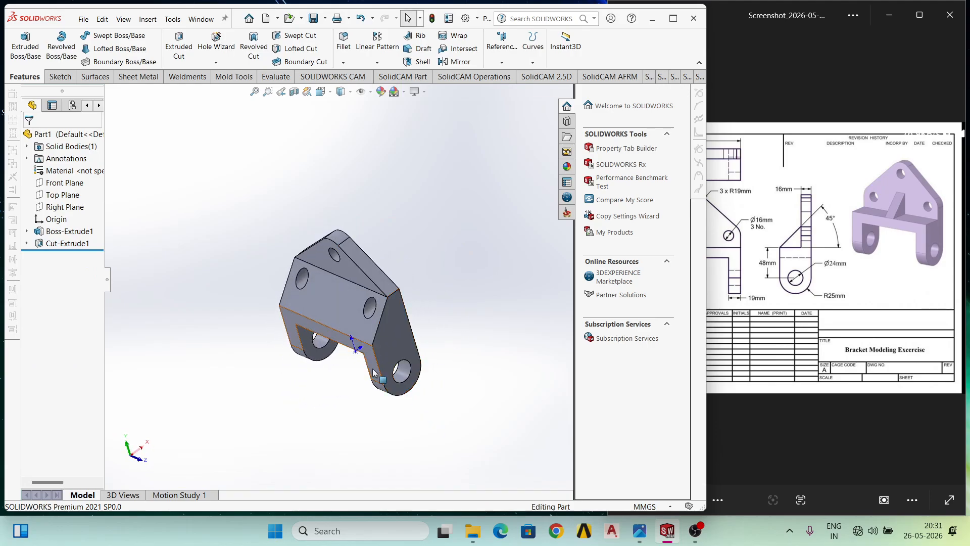
pyautogui.moveTo(408, 341); pyautogui.dragTo(376, 318, button='middle')
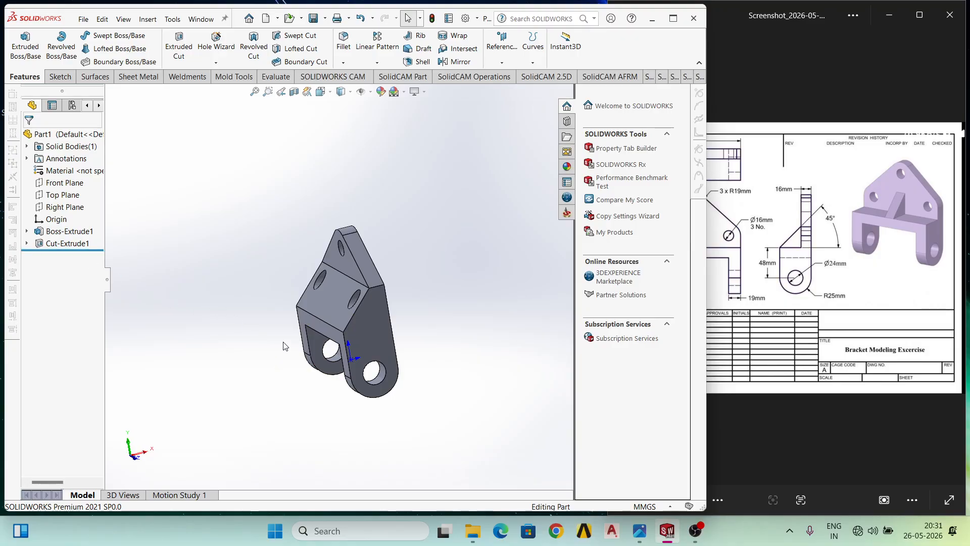
pyautogui.click(361, 337)
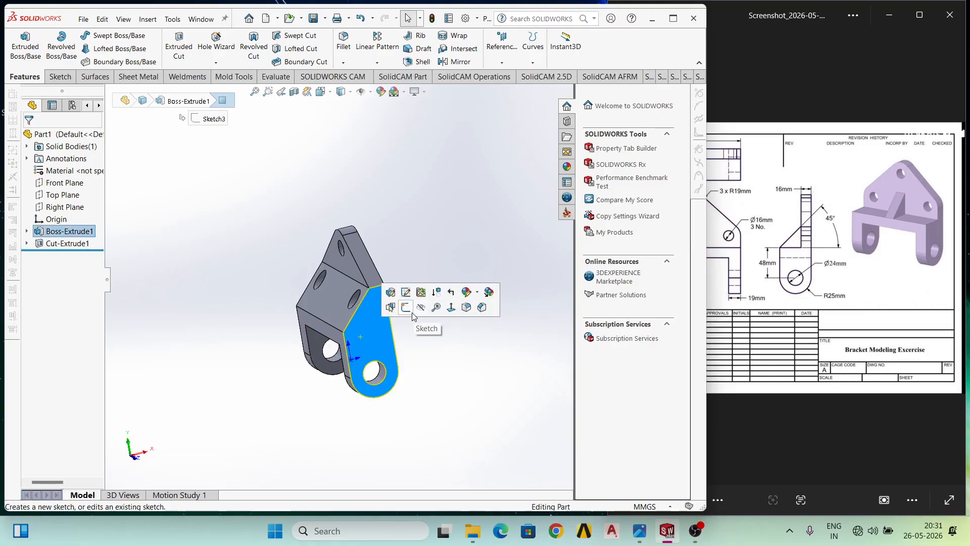
pyautogui.click(451, 307)
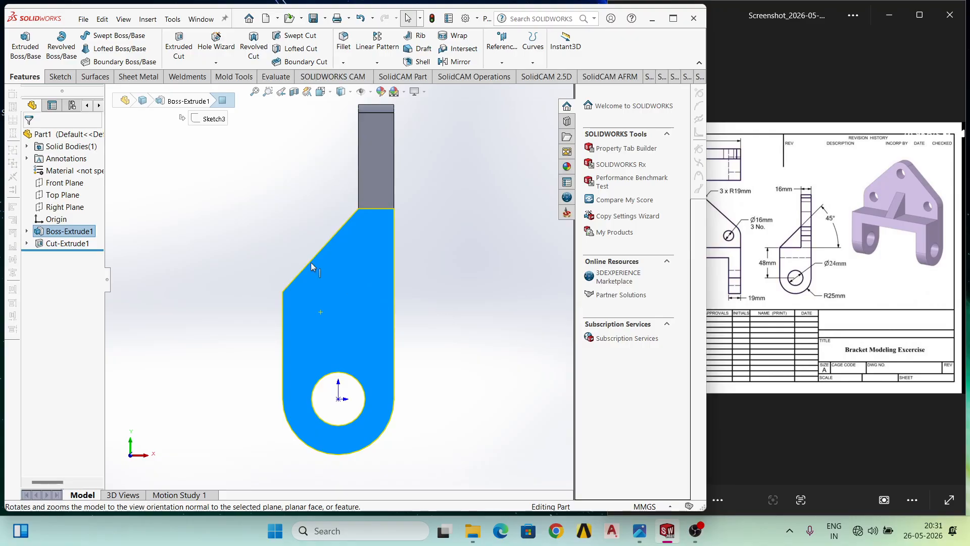
pyautogui.click(59, 77)
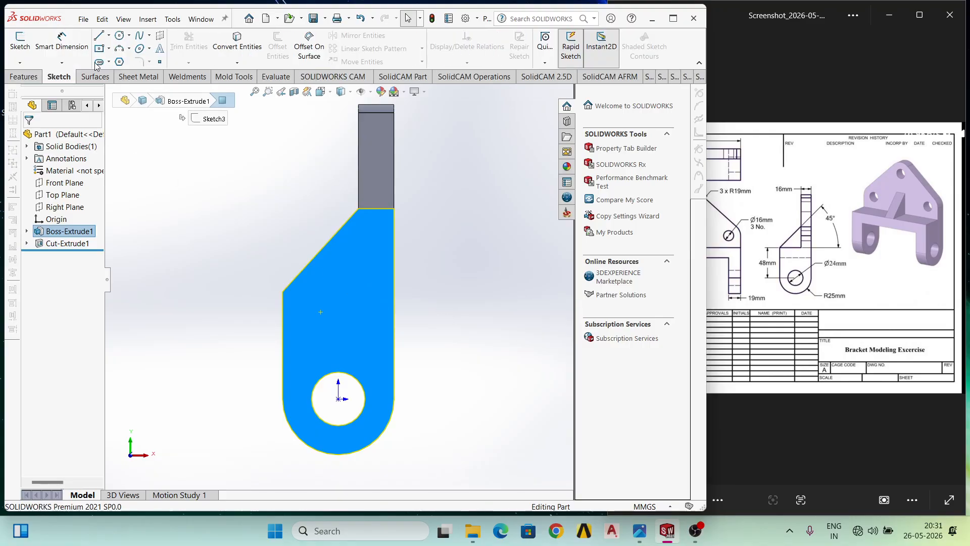
pyautogui.click(98, 35)
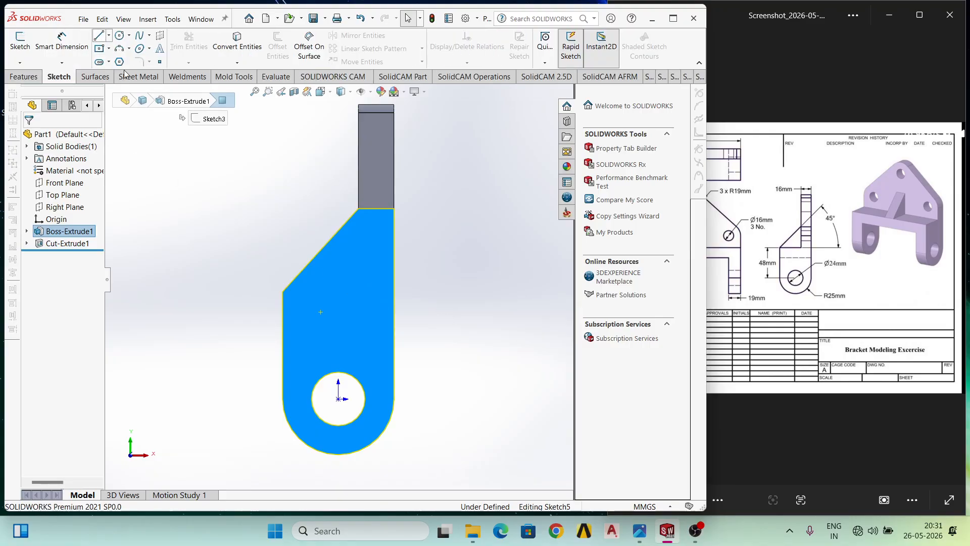
pyautogui.click(283, 292)
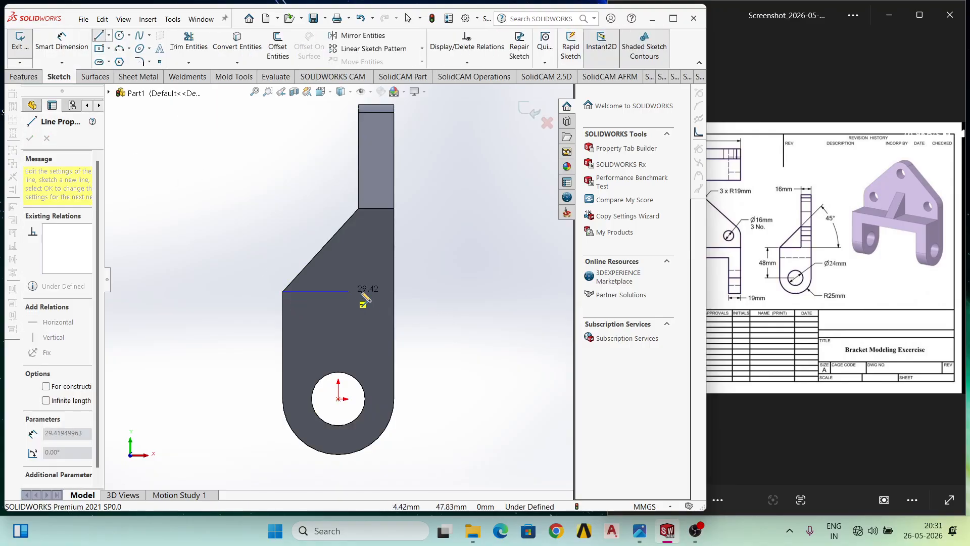
pyautogui.click(394, 292)
pyautogui.rightClick(440, 255)
pyautogui.click(457, 252)
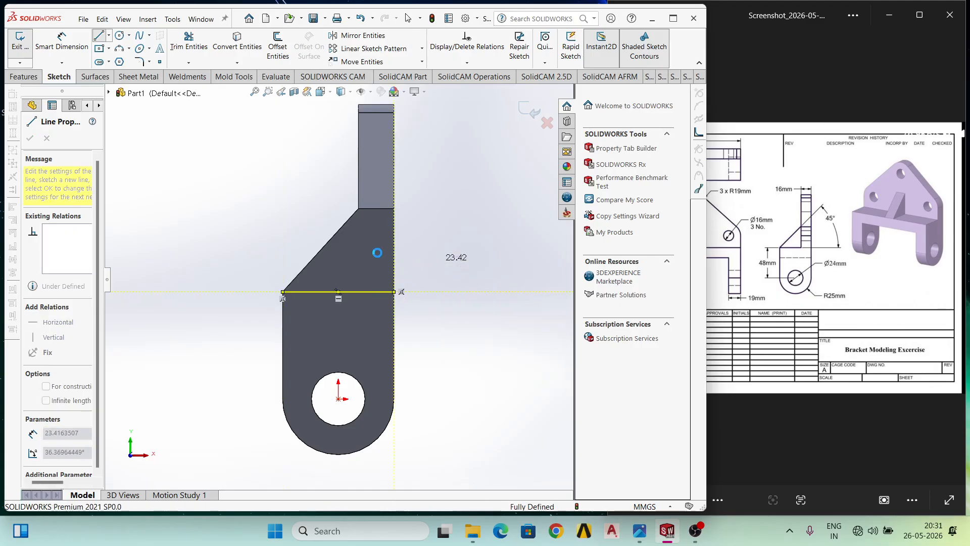
# Draw a vertical line from the slope's upper corner down to the horizontal sketch line.
pyautogui.click(100, 35)
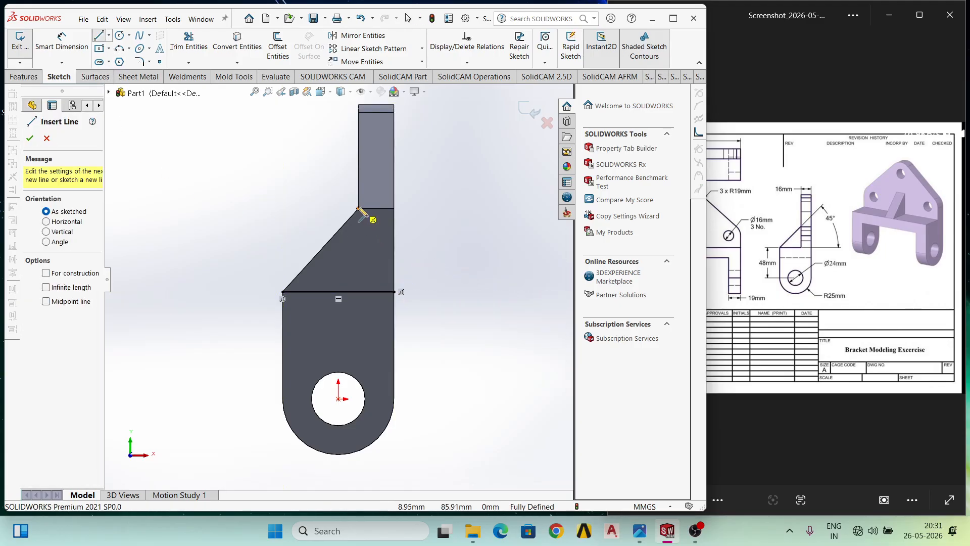
pyautogui.click(359, 208)
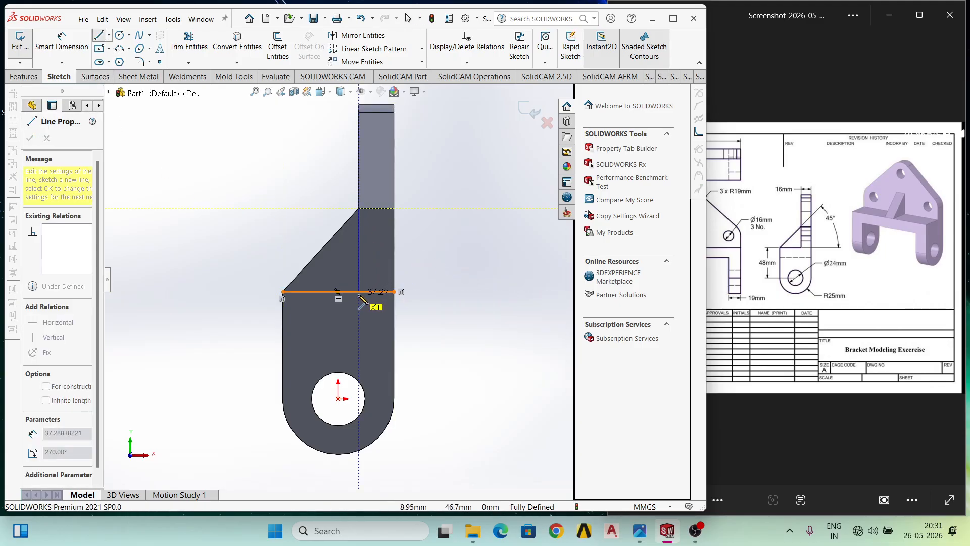
pyautogui.click(358, 291)
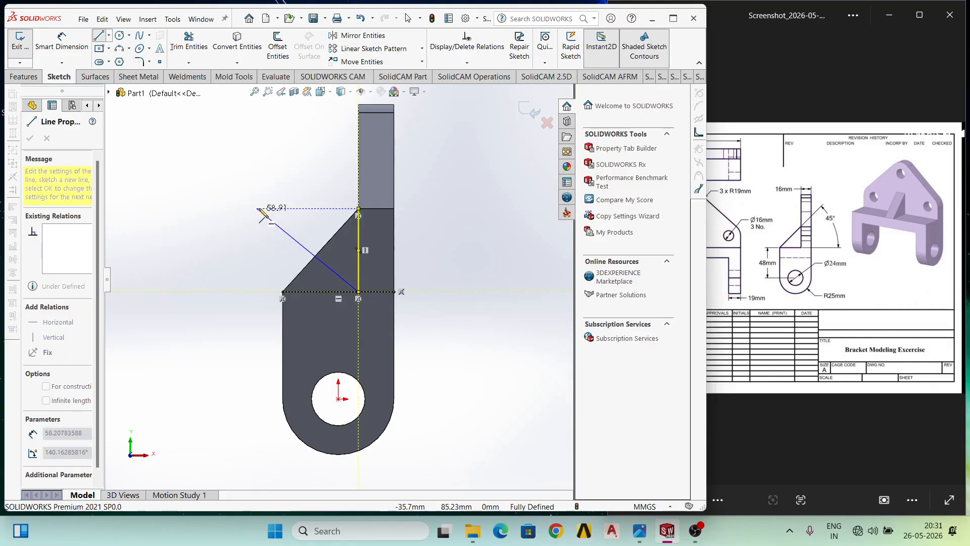
pyautogui.press('Escape')
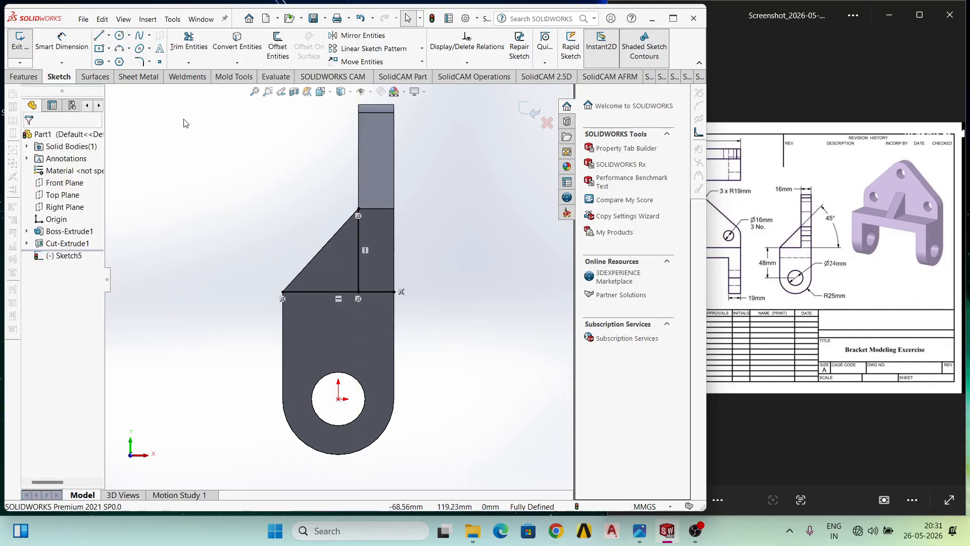
# Draw a line along the sloped edge and trim the excess horizontal line to leave a closed triangle.
pyautogui.click(99, 37)
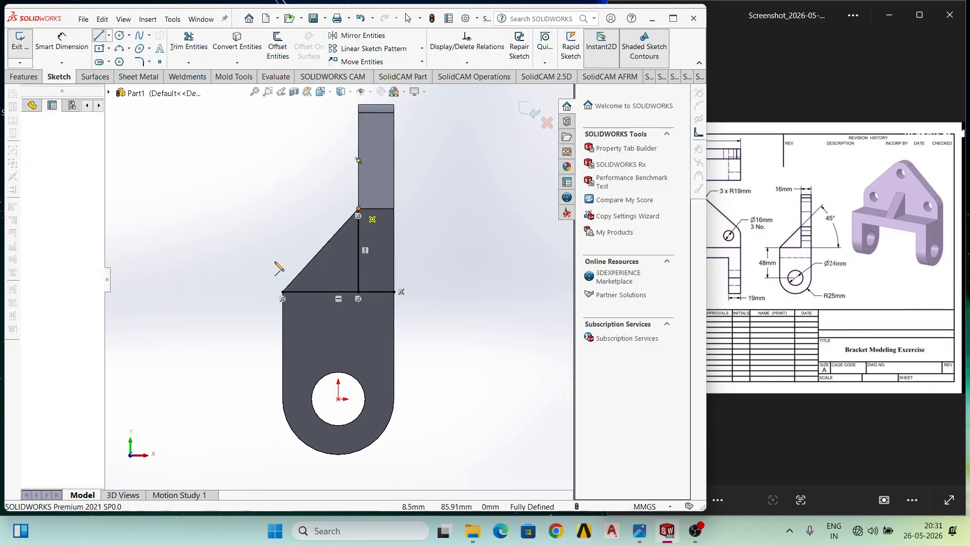
pyautogui.click(320, 250)
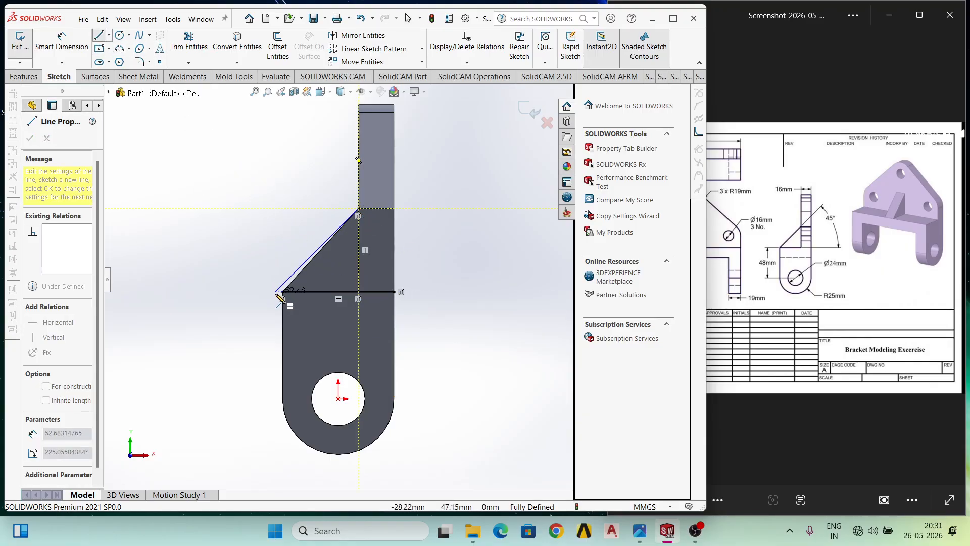
pyautogui.click(200, 55)
pyautogui.moveTo(390, 272); pyautogui.dragTo(394, 316)
pyautogui.scroll(3, 402, 316)
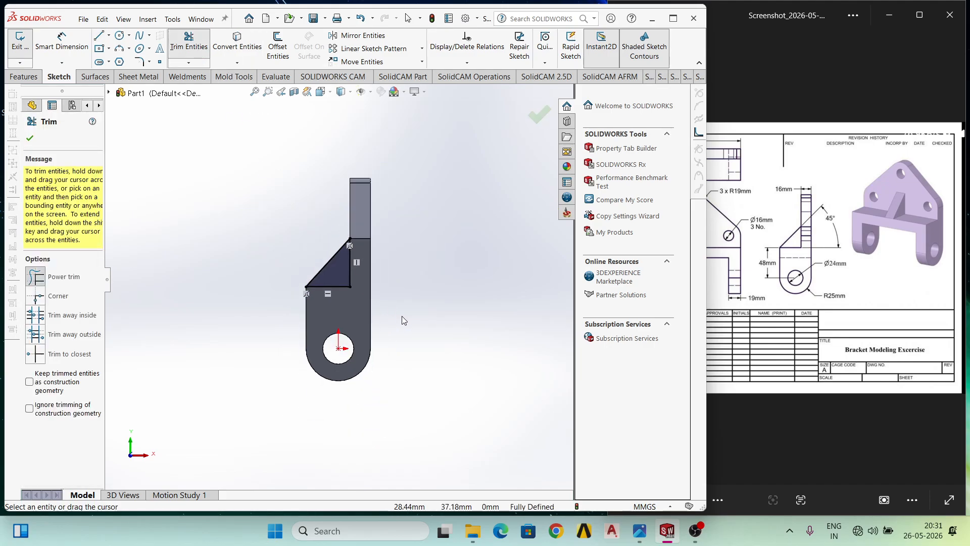
# Cut-extrude the triangular profile into the sloped section with a blind depth of 60 mm.
pyautogui.moveTo(401, 316); pyautogui.dragTo(424, 396, button='middle')
pyautogui.click(814, 262)
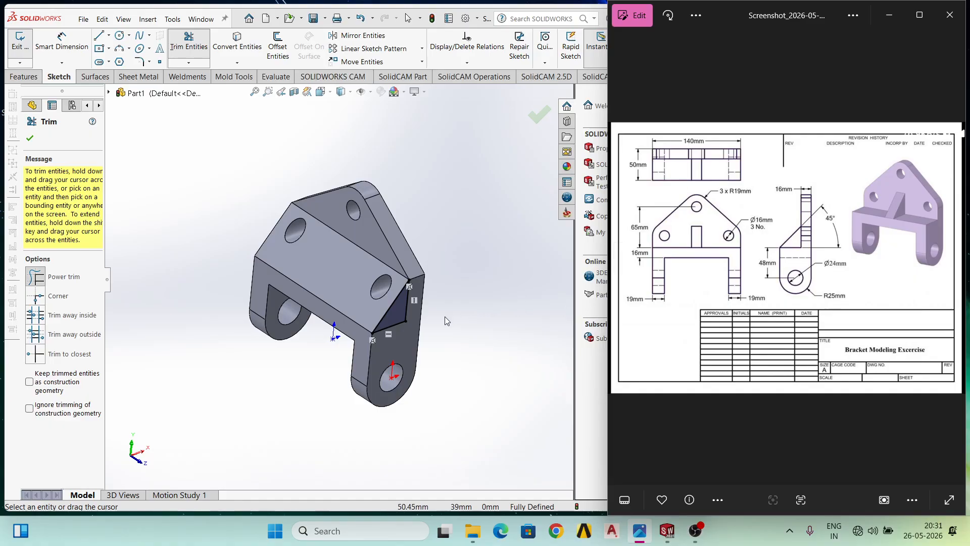
pyautogui.click(23, 76)
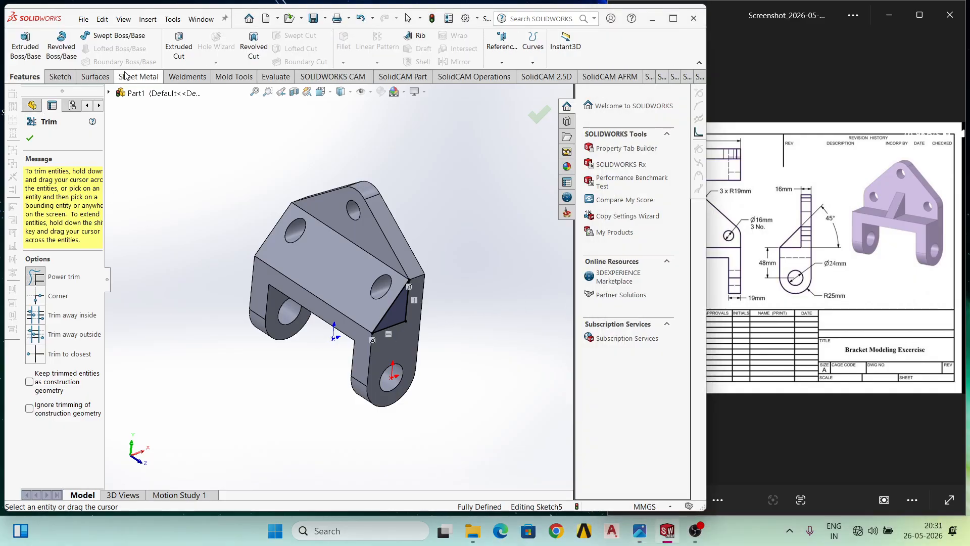
pyautogui.click(179, 47)
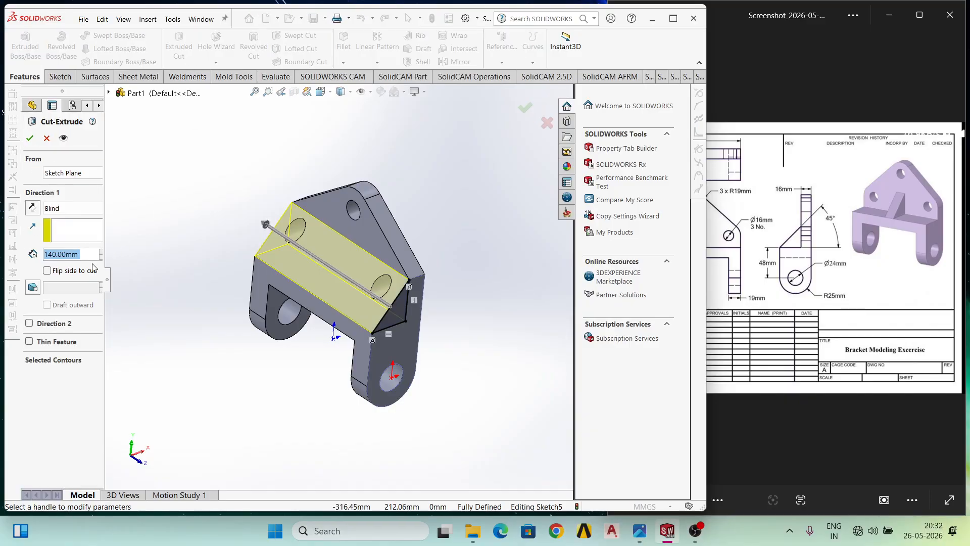
pyautogui.write('60')
pyautogui.press('Return')
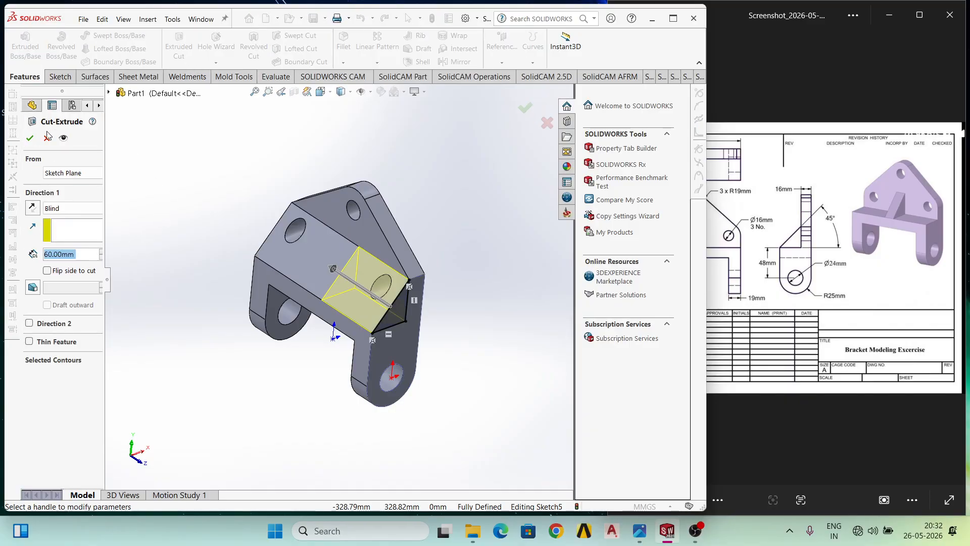
pyautogui.click(31, 138)
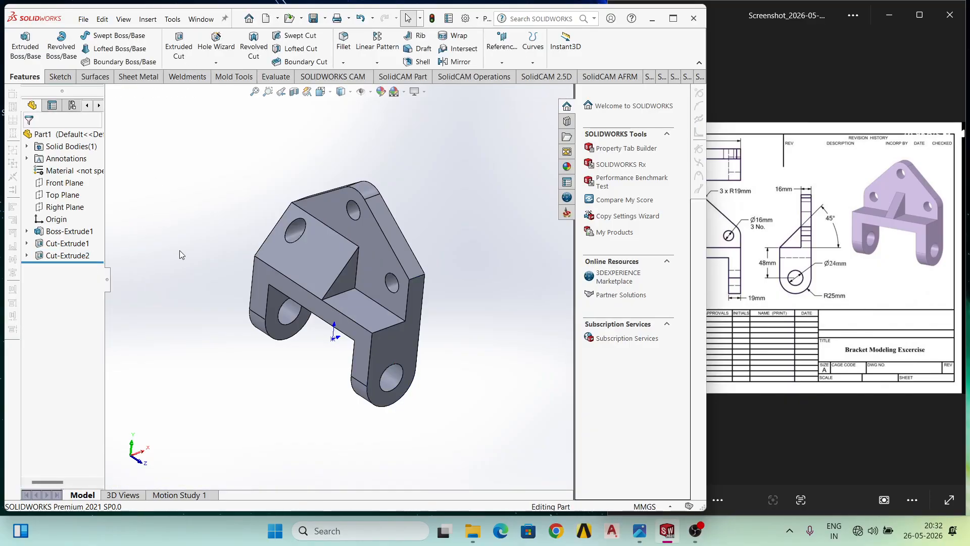
# Start a sketch on the opposite leg's outer side face and convert the first triangular cut's sketch into it.
pyautogui.moveTo(180, 251)
pyautogui.mouseDown(button='middle')
pyautogui.moveTo(266, 289)
pyautogui.moveTo(285, 269)
pyautogui.mouseUp(button='middle')
pyautogui.click(285, 269)
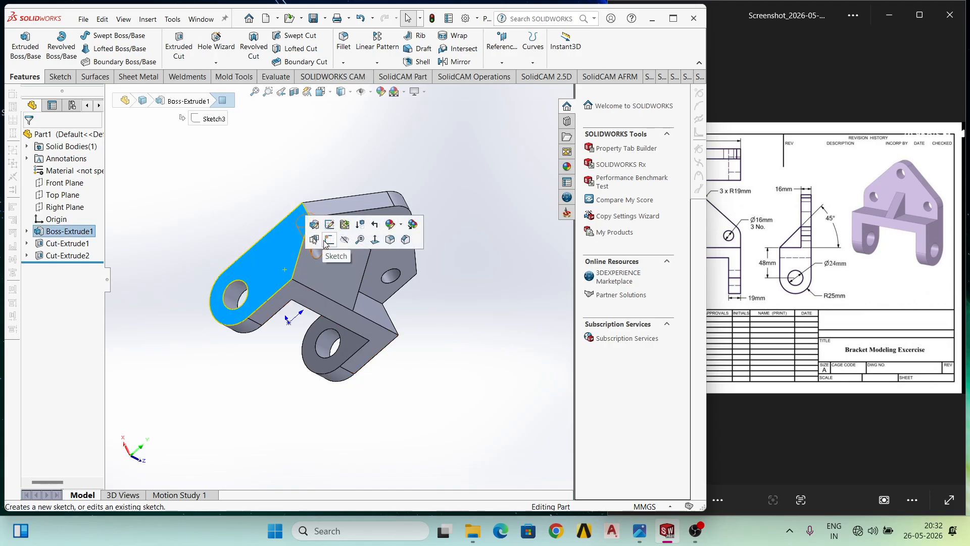
pyautogui.click(328, 241)
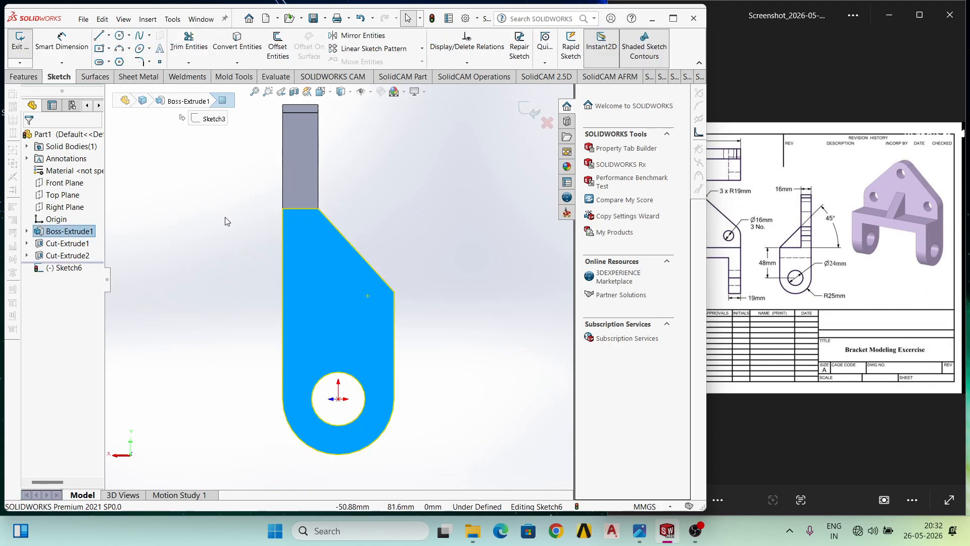
pyautogui.click(236, 63)
pyautogui.click(253, 73)
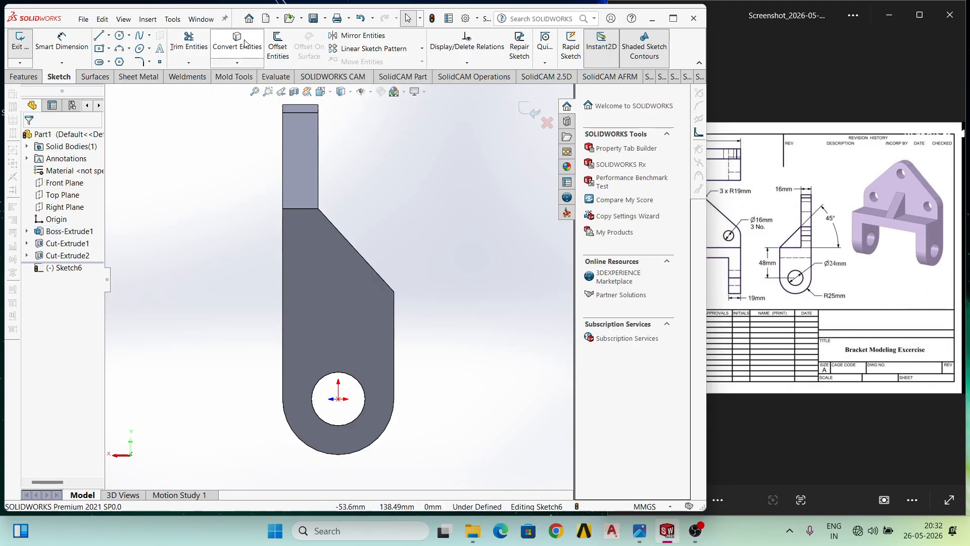
pyautogui.click(245, 43)
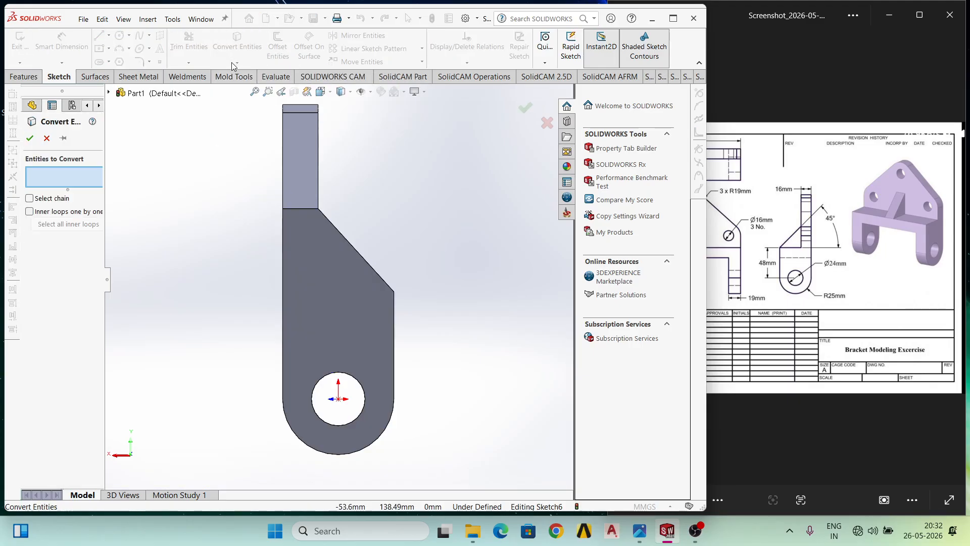
pyautogui.click(110, 93)
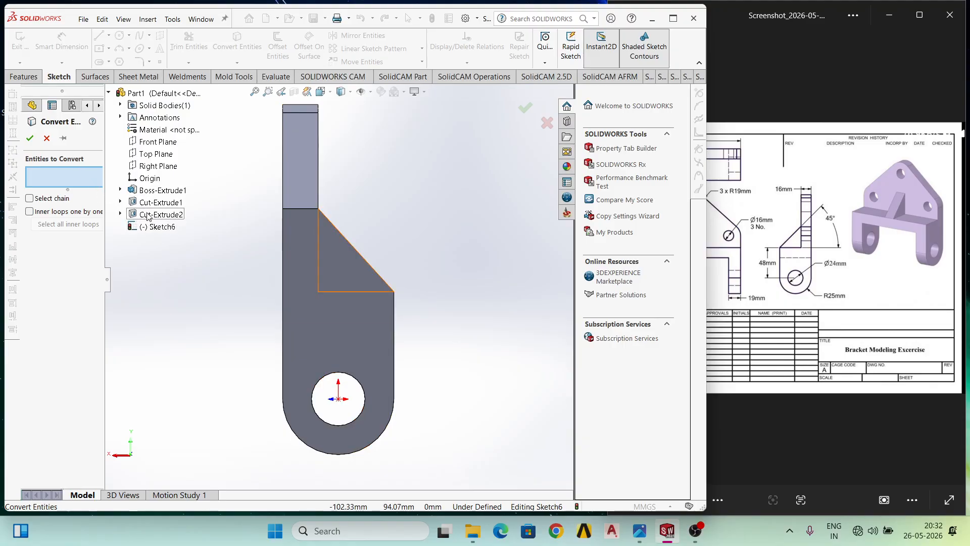
pyautogui.click(120, 214)
pyautogui.click(157, 227)
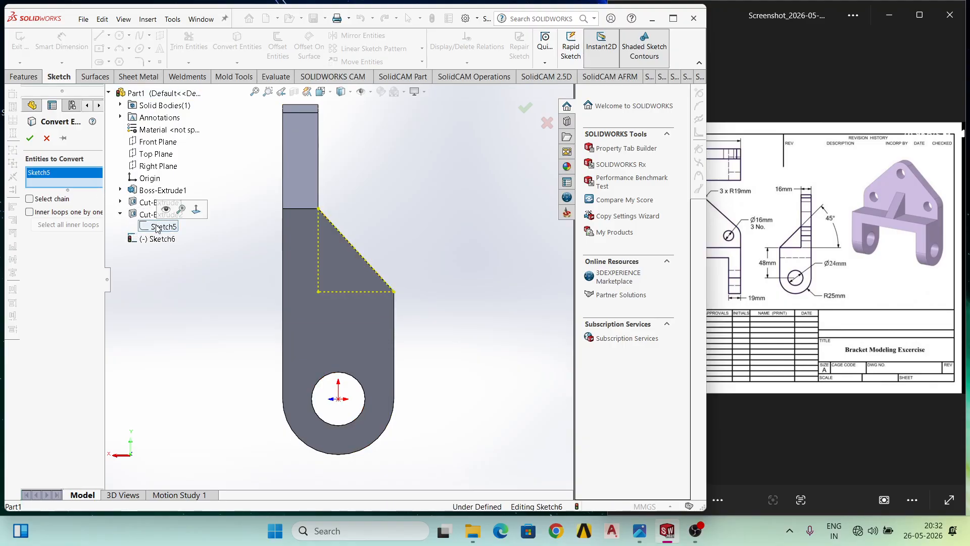
pyautogui.click(30, 139)
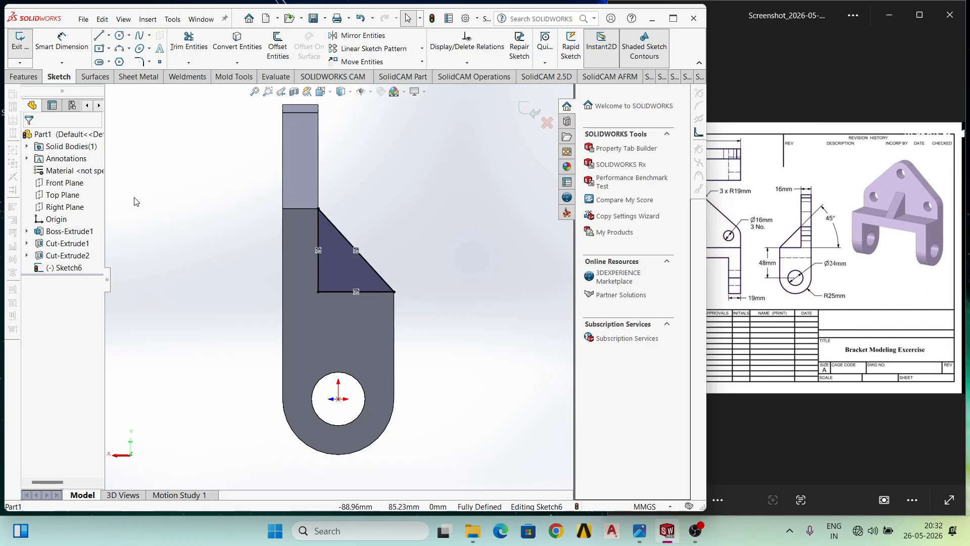
# Cut-extrude the converted triangle from the opposite side with a blind depth of 60 mm, leaving the central rib.
pyautogui.click(23, 76)
pyautogui.click(181, 48)
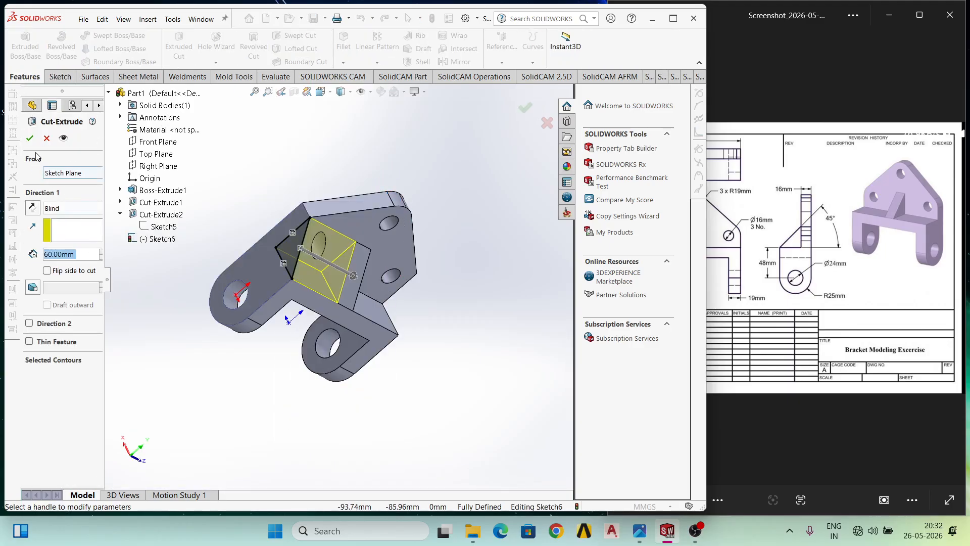
pyautogui.click(30, 138)
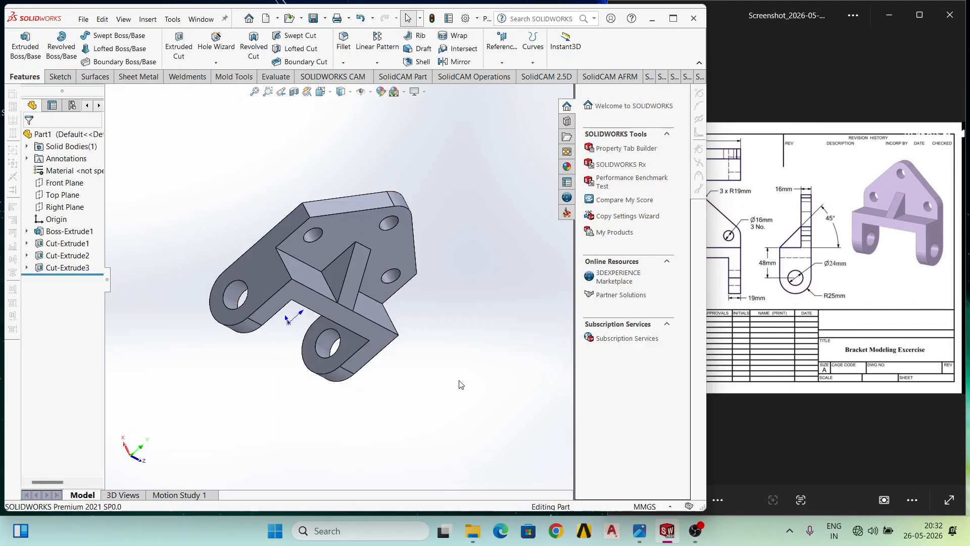
# Fillet the two outer side corner edges of the upper plate with a 10 mm radius.
pyautogui.moveTo(459, 386); pyautogui.dragTo(404, 290, button='middle')
pyautogui.scroll(-3, 431, 307)
pyautogui.moveTo(415, 352); pyautogui.dragTo(383, 349, button='middle')
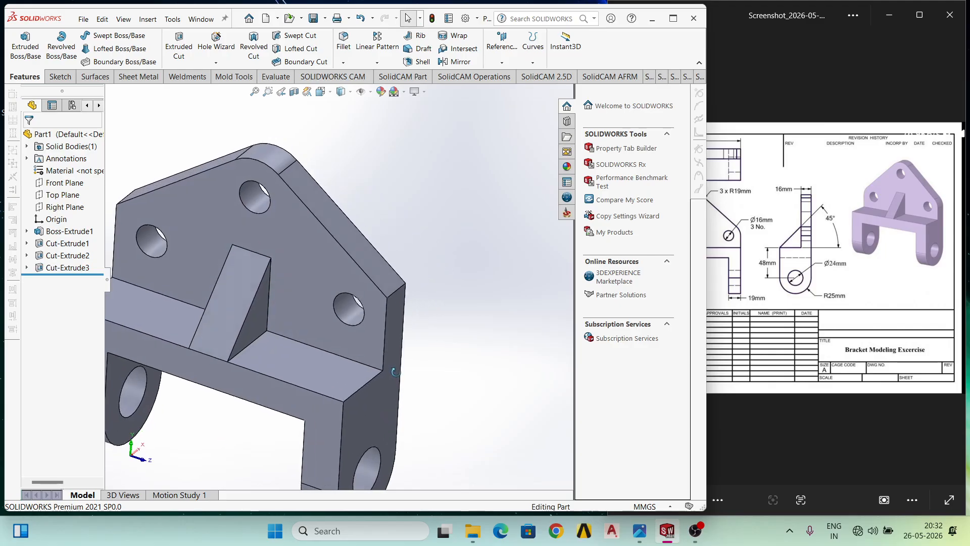
pyautogui.scroll(3, 382, 342)
pyautogui.click(369, 286)
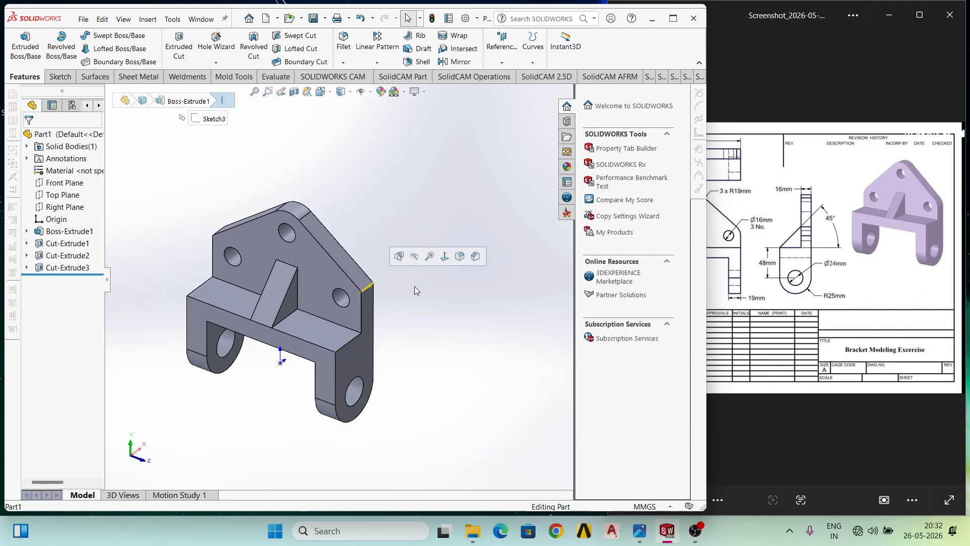
pyautogui.click(456, 262)
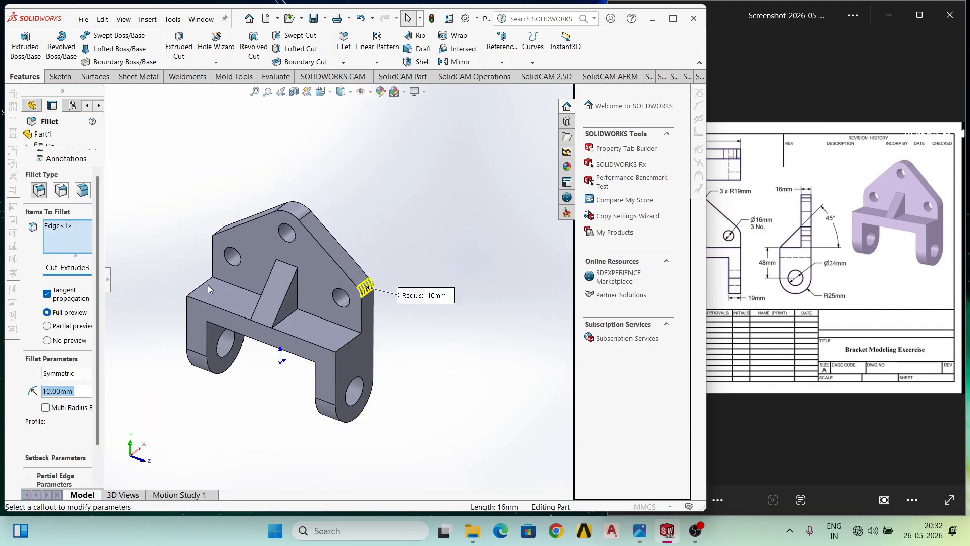
pyautogui.moveTo(191, 288); pyautogui.dragTo(248, 314, button='middle')
pyautogui.click(225, 247)
pyautogui.click(31, 139)
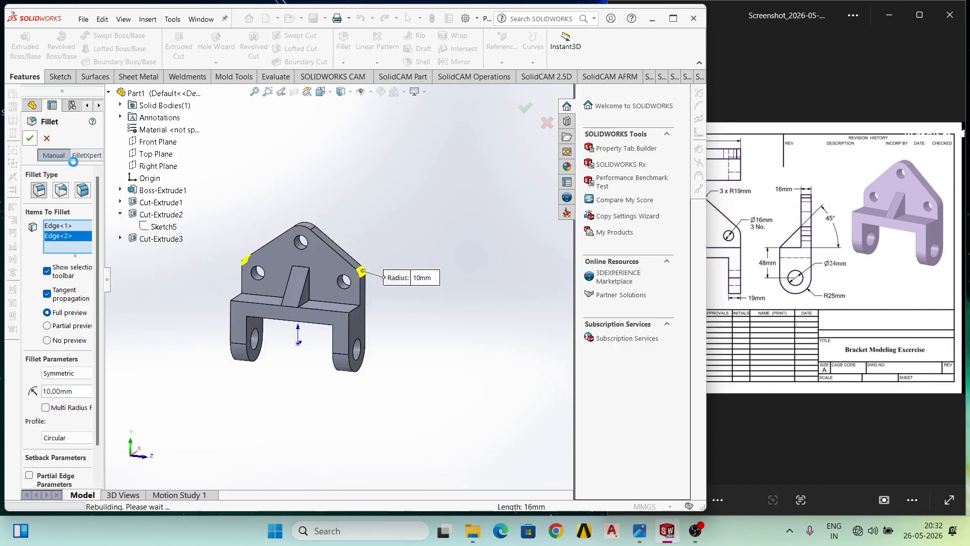
# Apply a green colour appearance to the corner fillets and the whole bracket body.
pyautogui.scroll(-3, 273, 328)
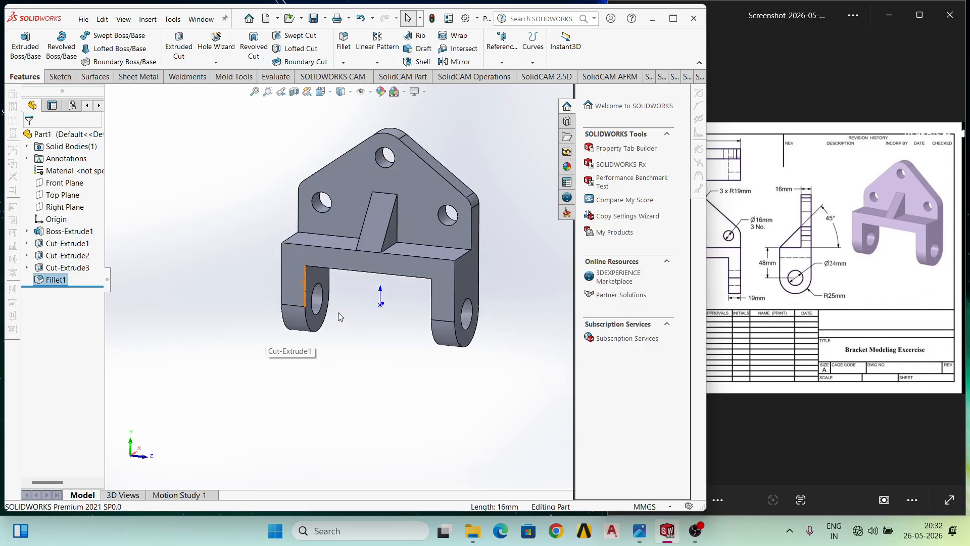
pyautogui.scroll(3, 338, 313)
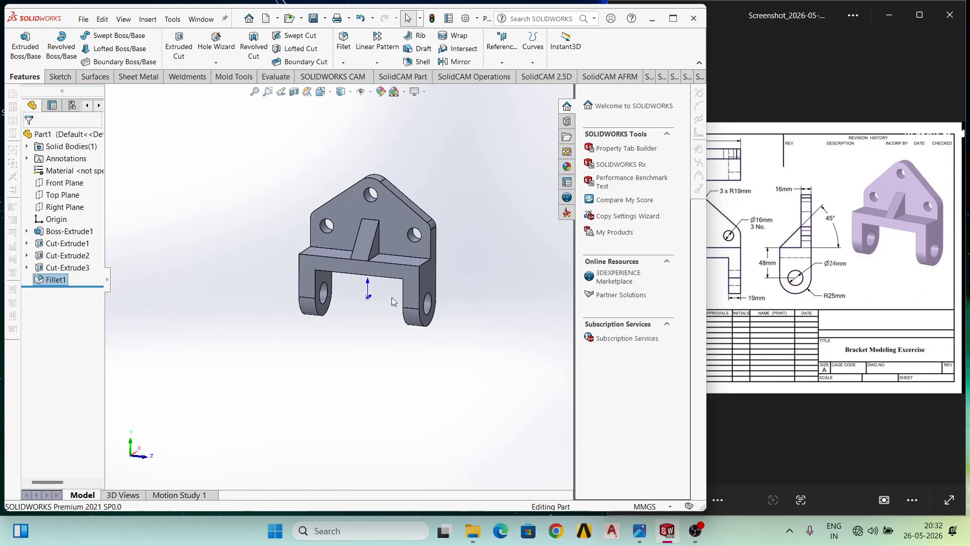
pyautogui.click(380, 93)
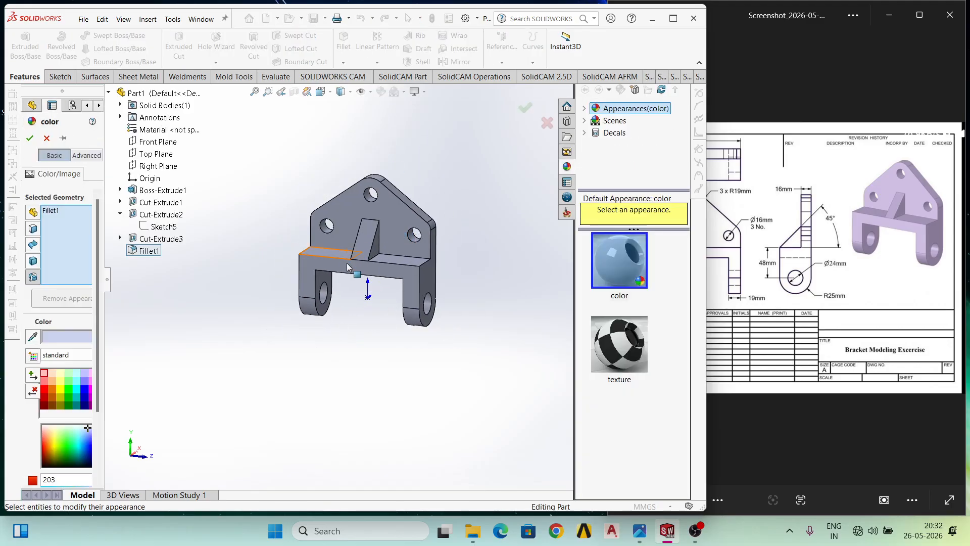
pyautogui.click(68, 387)
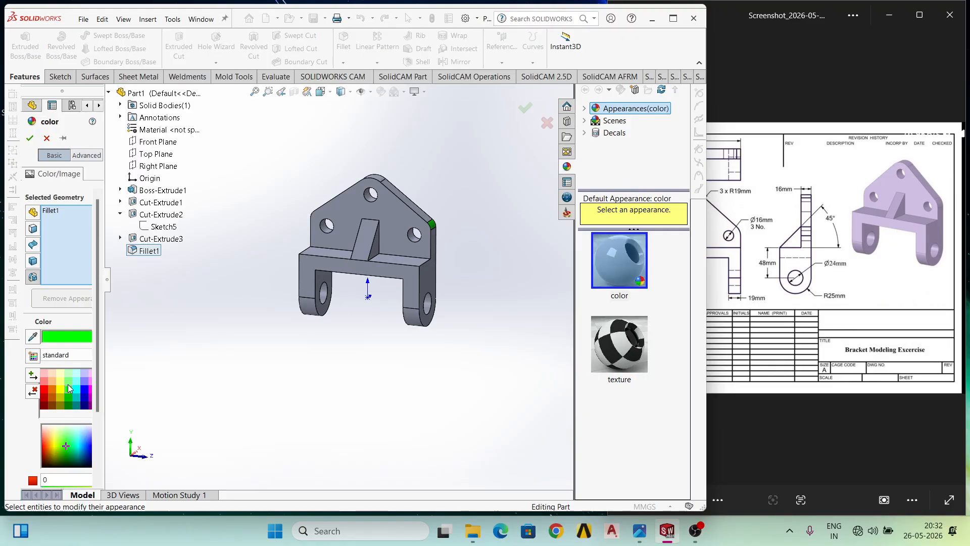
pyautogui.click(33, 261)
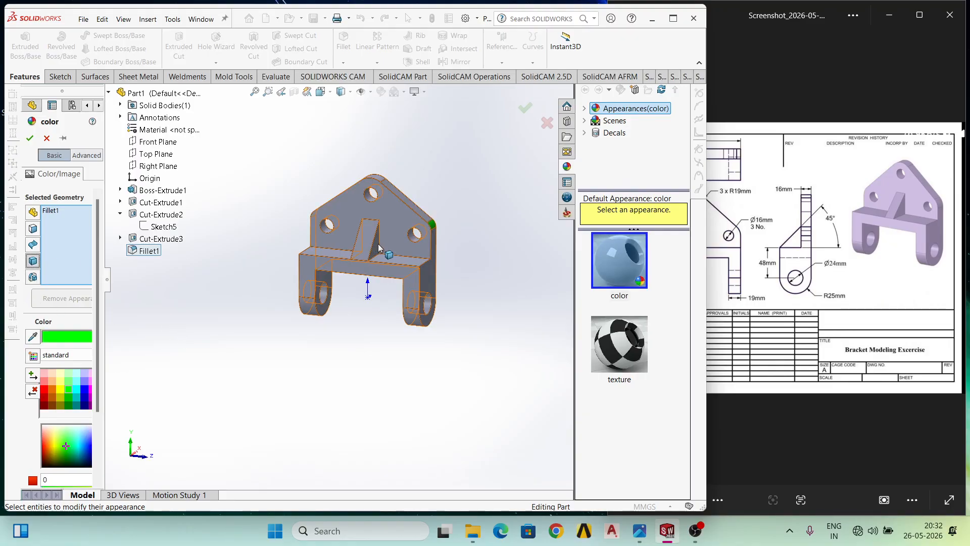
pyautogui.click(387, 249)
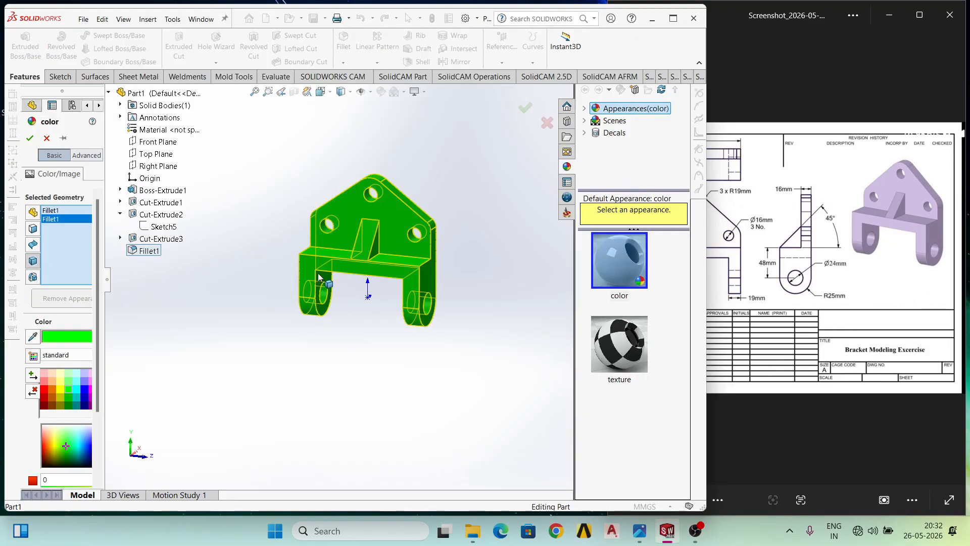
pyautogui.click(29, 141)
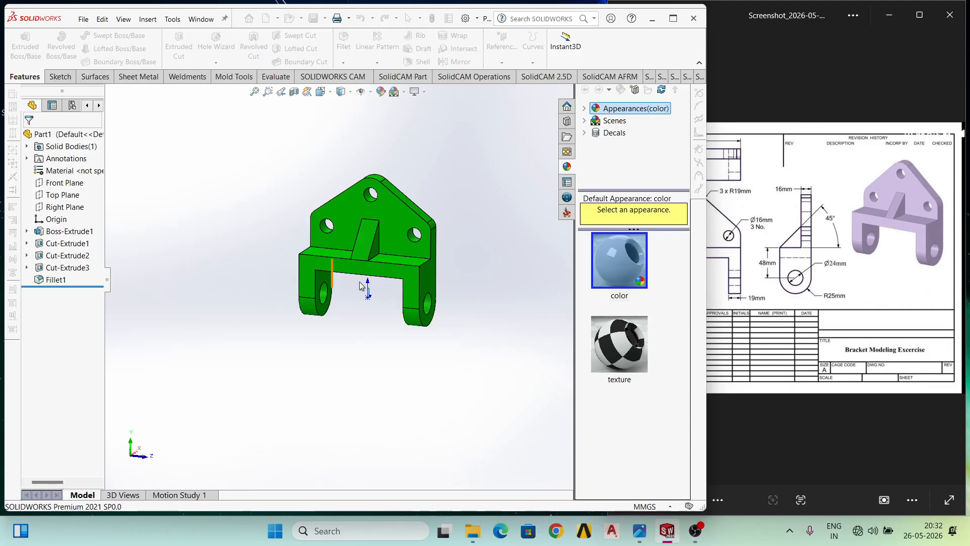
pyautogui.moveTo(363, 323); pyautogui.dragTo(210, 353, button='middle')
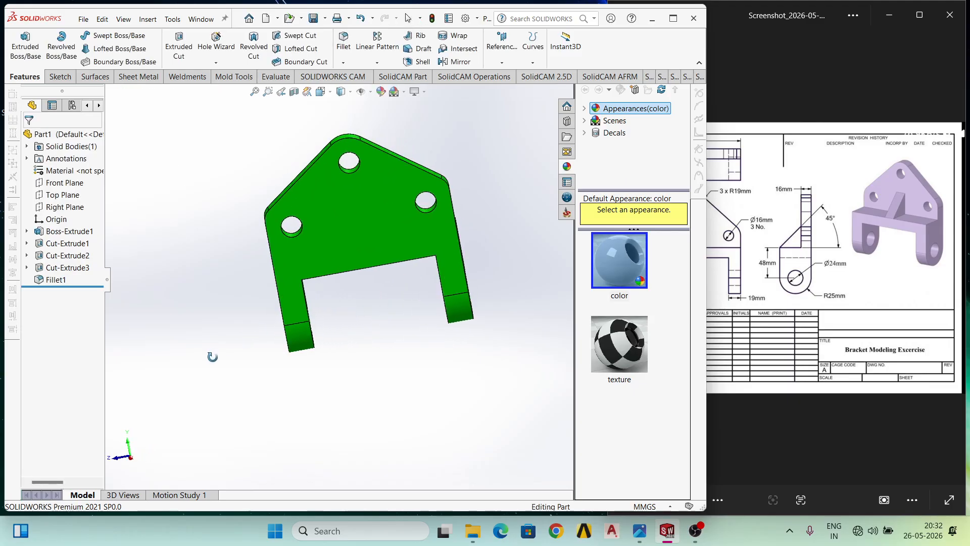
pyautogui.moveTo(358, 345)
pyautogui.mouseDown(button='middle')
pyautogui.moveTo(401, 346)
pyautogui.moveTo(511, 385)
pyautogui.moveTo(566, 379)
pyautogui.mouseUp(button='middle')
pyautogui.click(789, 336)
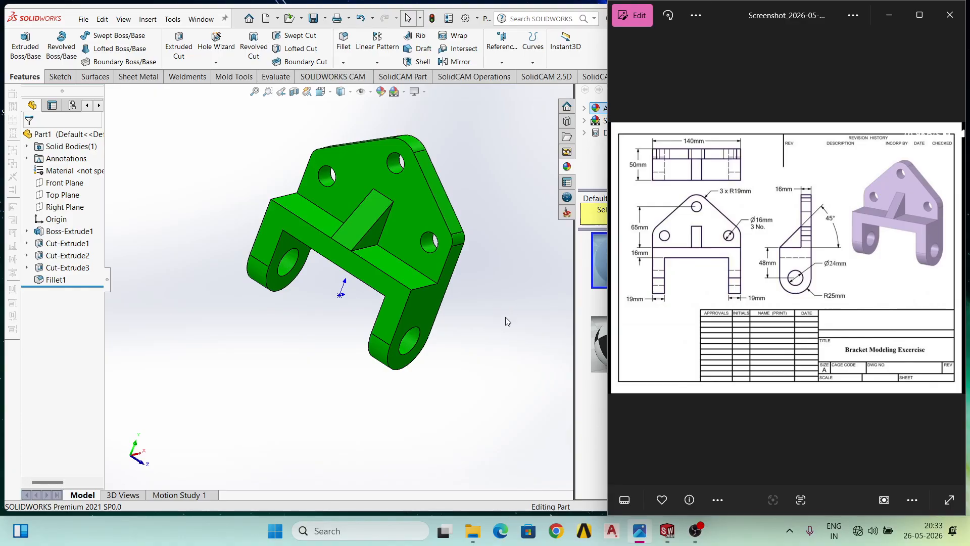
pyautogui.moveTo(496, 336); pyautogui.dragTo(282, 277, button='middle')
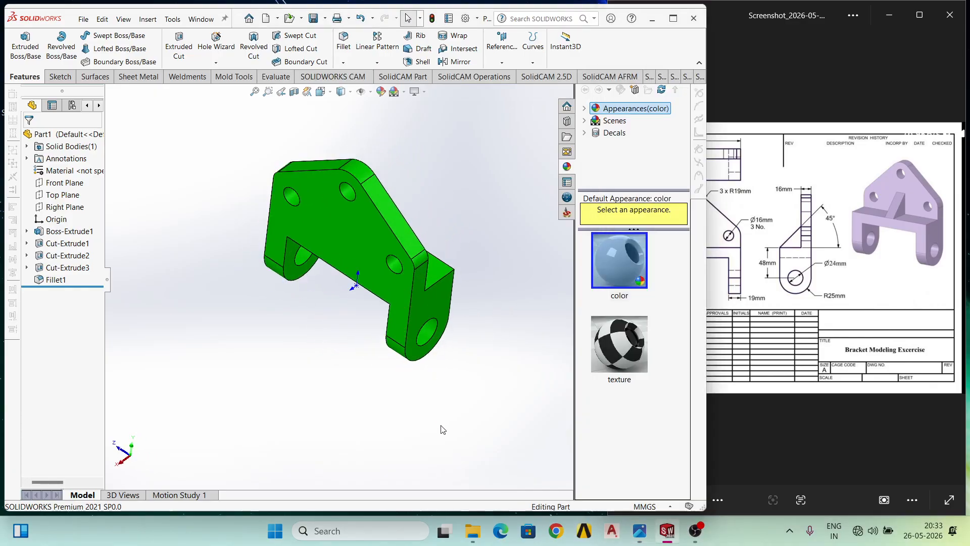
pyautogui.moveTo(390, 323); pyautogui.dragTo(349, 298, button='middle')
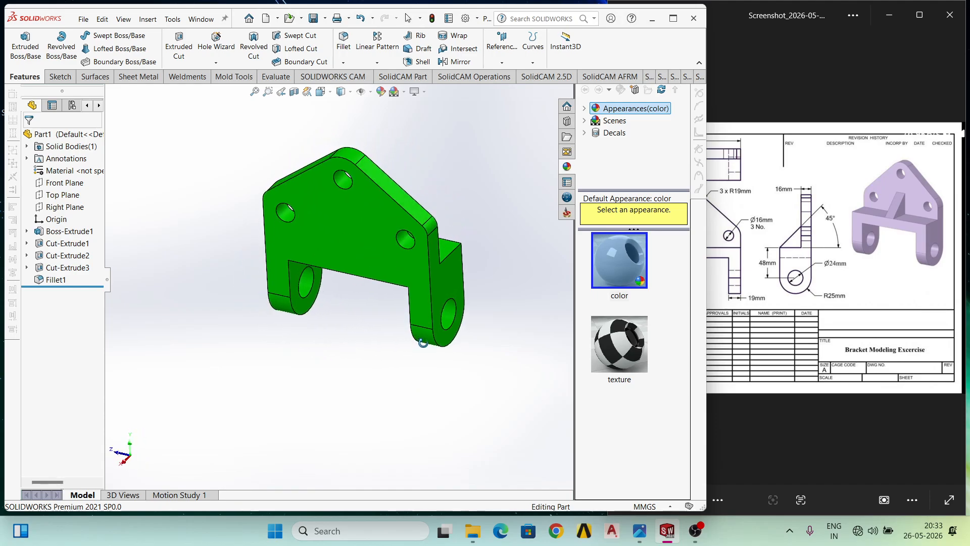